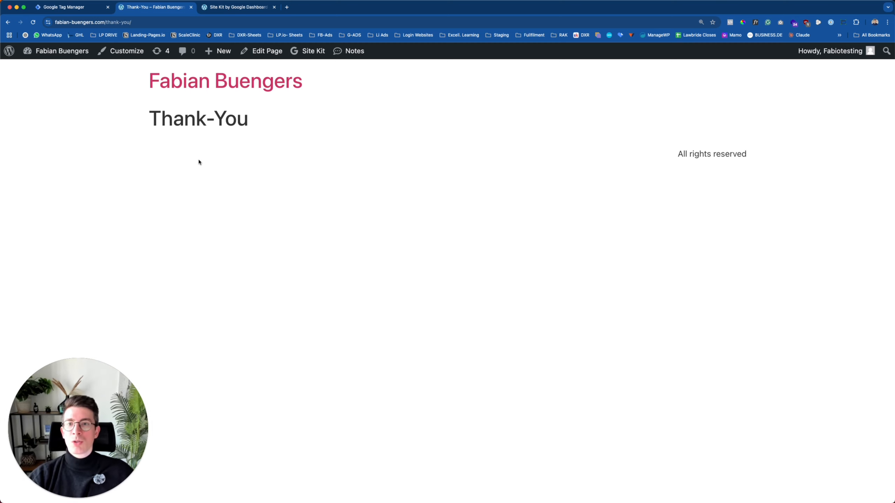
Switch to the Google Tag Manager tab and open the Add a New Account form.
click(66, 7)
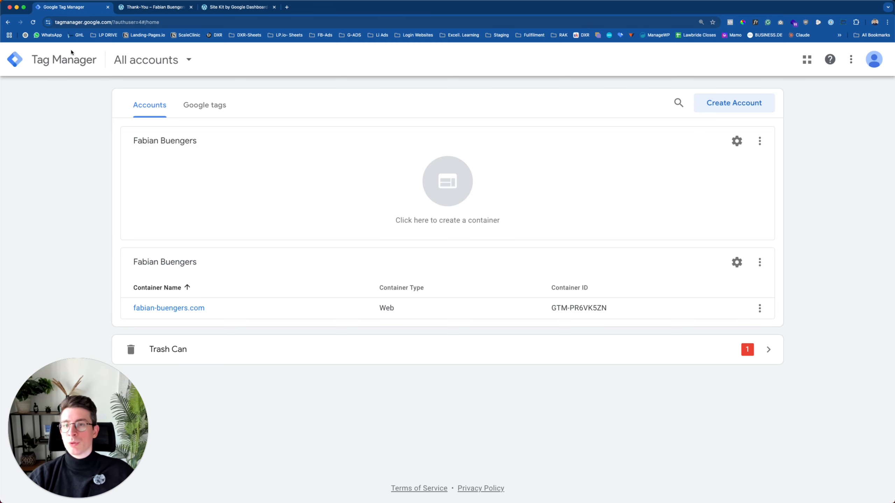
click(122, 22)
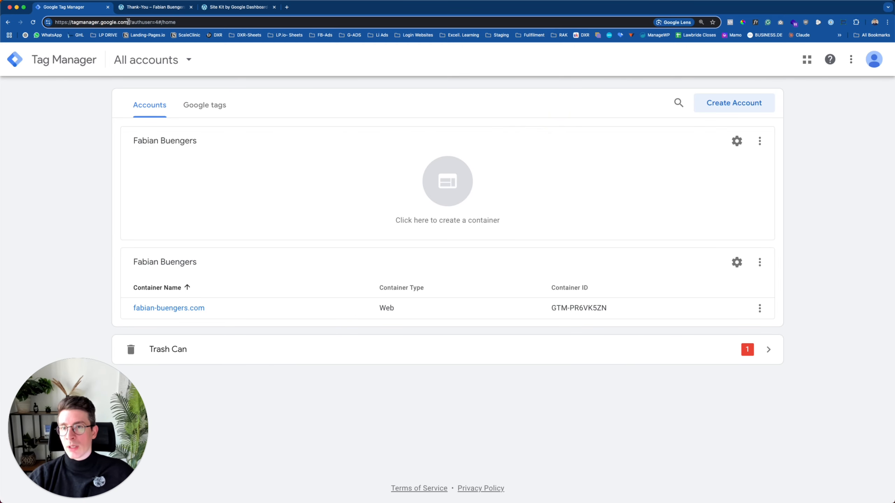
drag(129, 22, 35, 24)
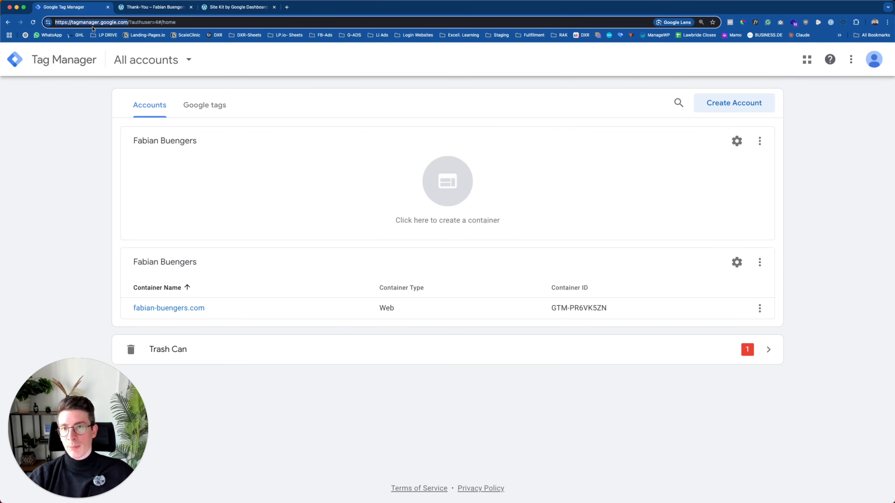
click(100, 71)
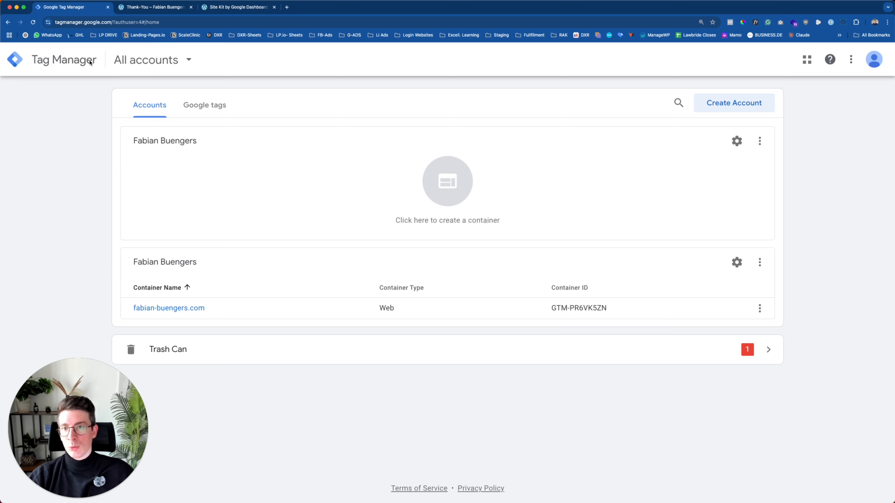
click(735, 109)
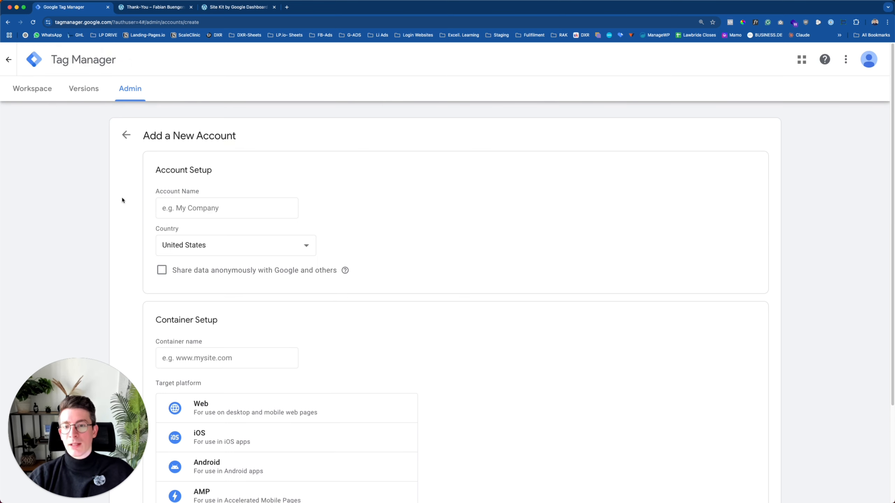
scroll(123, 199, down, 1)
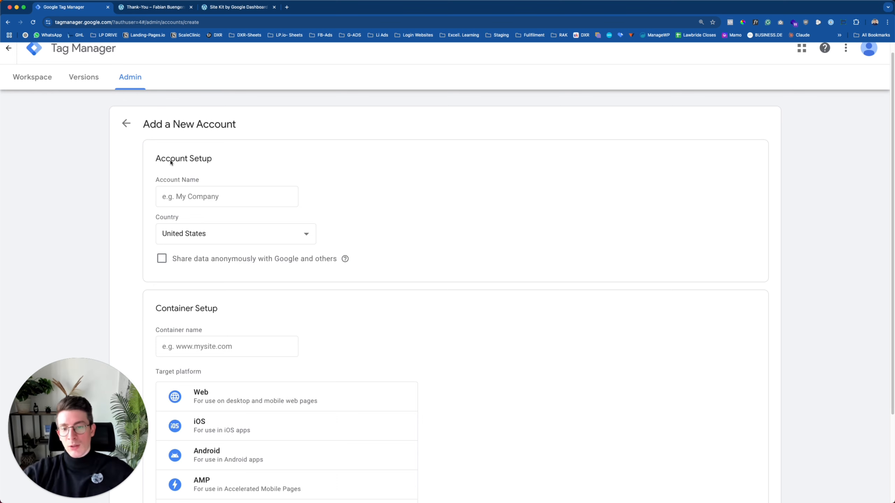
scroll(199, 283, down, 1)
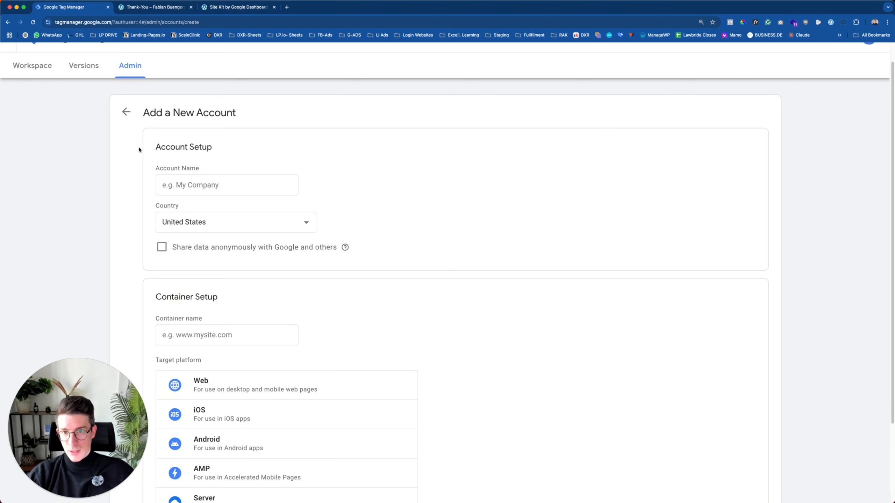
scroll(174, 155, up, 1)
drag(162, 152, 227, 154)
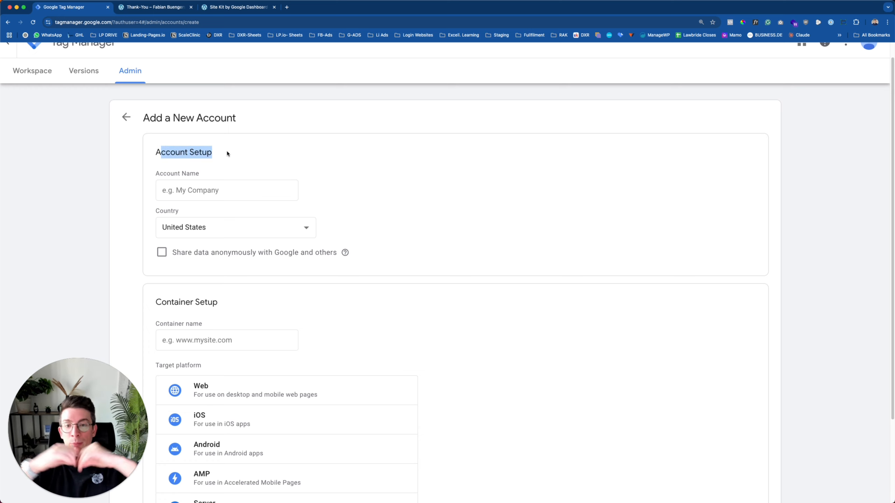
scroll(213, 159, down, 1)
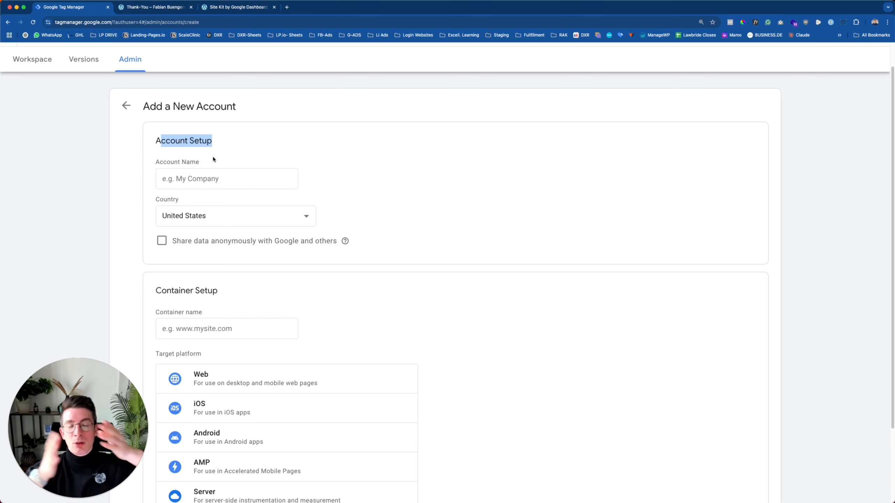
click(191, 177)
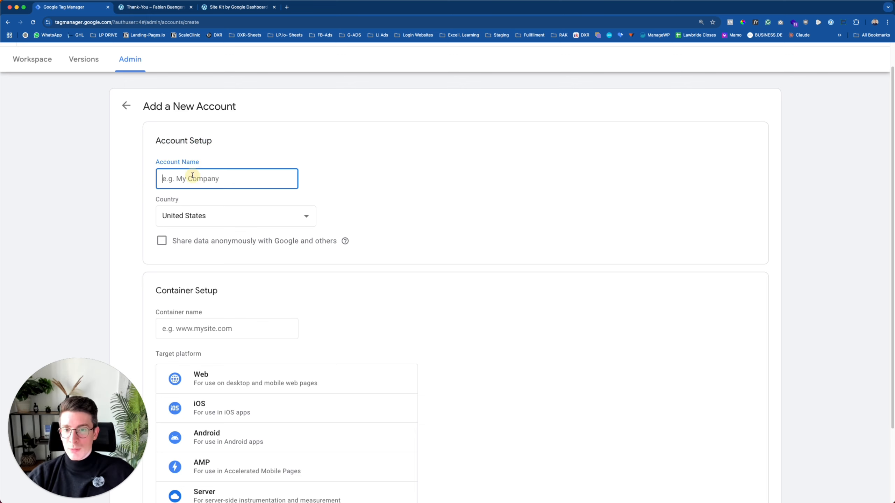
Enter the new account's name and set its country to United Arab Emirates.
text(F)
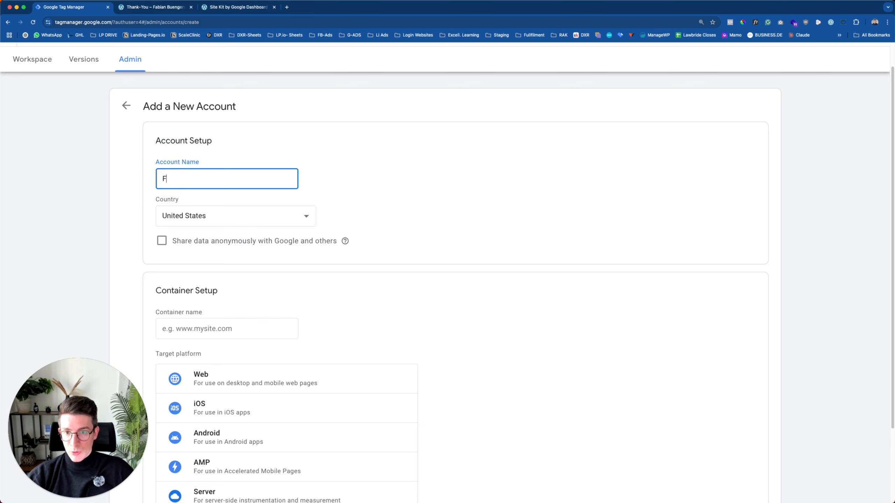
text(abian Bu)
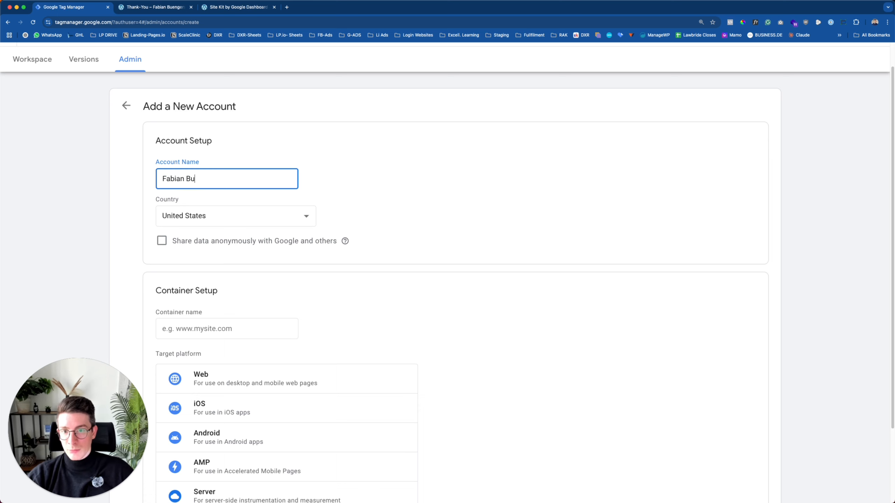
text(engers New)
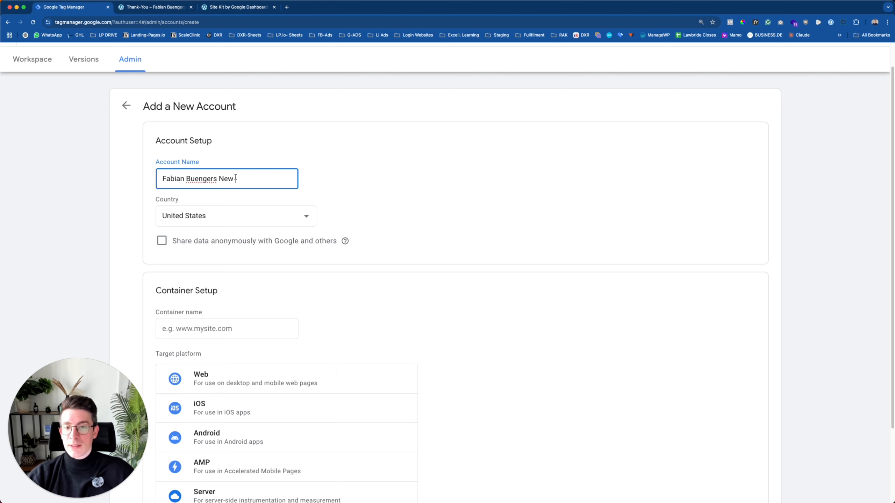
scroll(191, 205, down, 1)
click(190, 206)
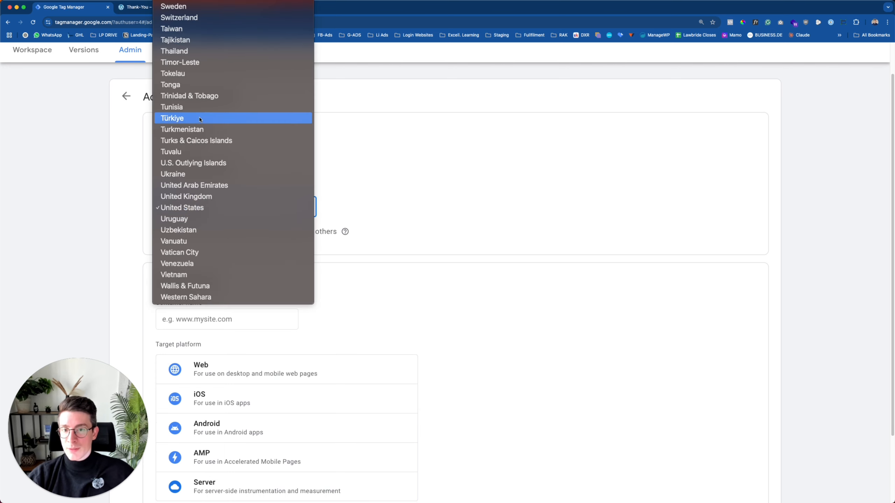
click(190, 185)
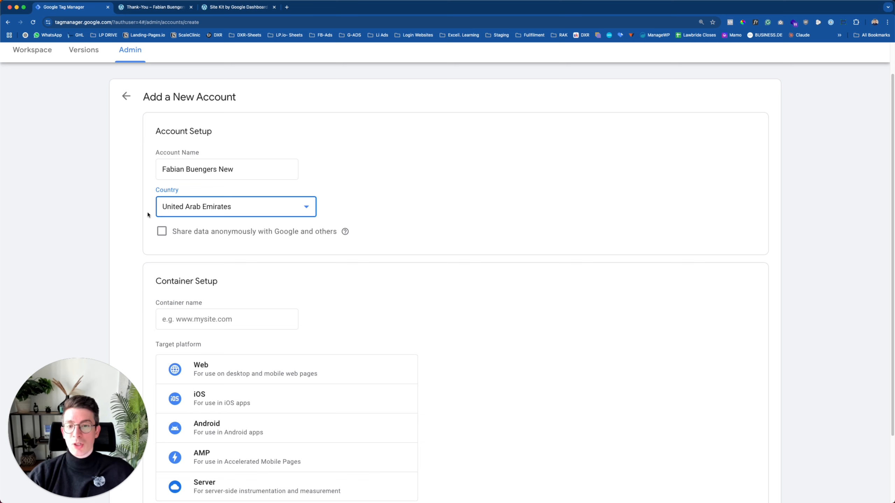
scroll(187, 176, down, 3)
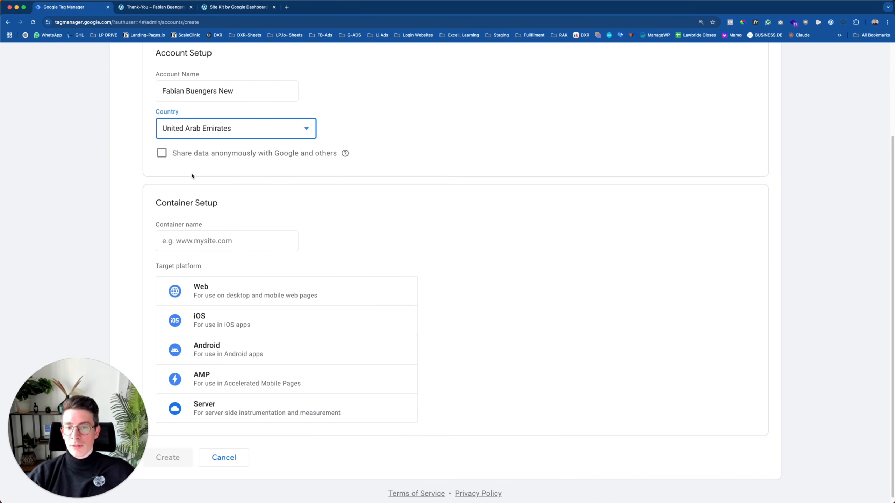
scroll(192, 176, down, 1)
click(172, 204)
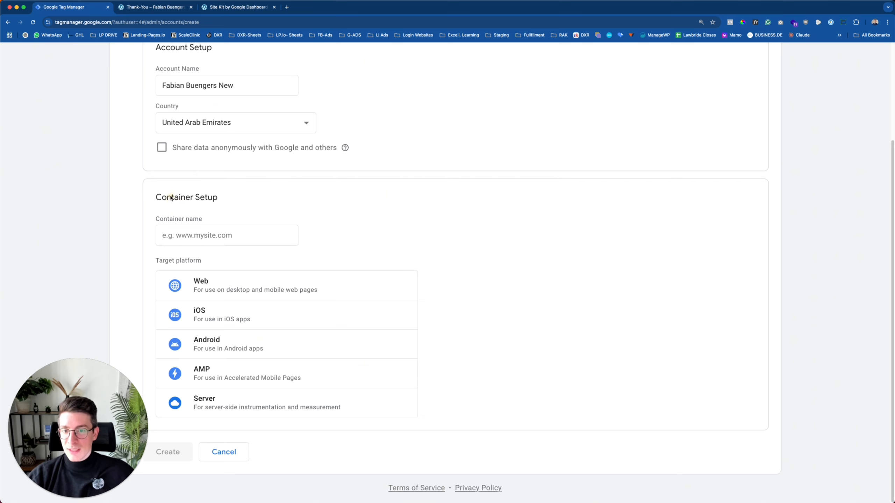
Name the container after the site's domain, copied from the Thank-You page's address.
drag(171, 199, 232, 200)
scroll(195, 206, up, 1)
click(221, 244)
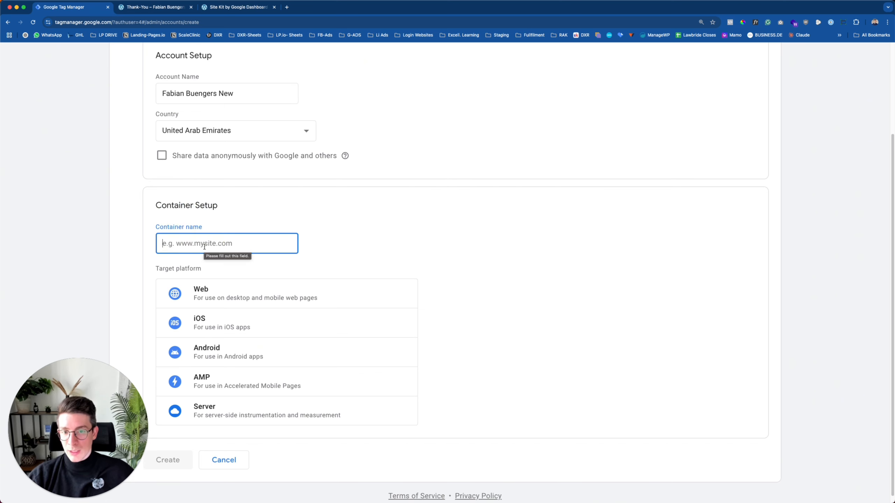
click(148, 8)
click(119, 22)
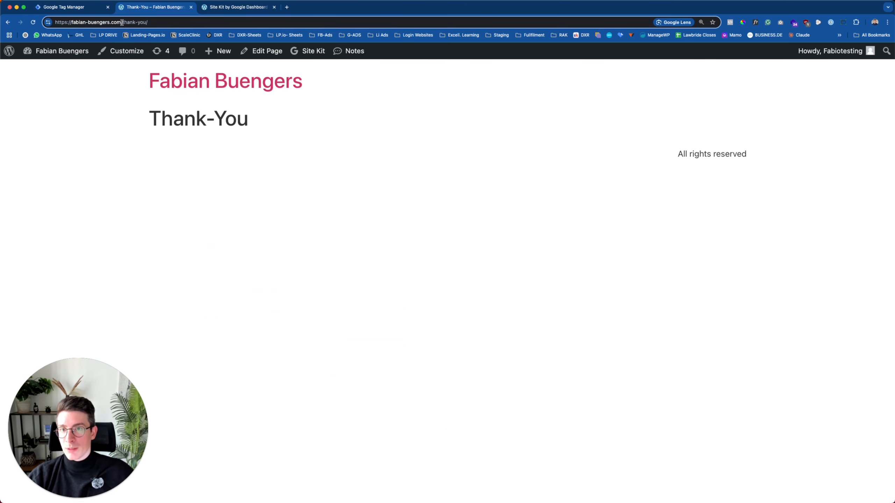
drag(121, 22, 72, 23)
key(super+c)
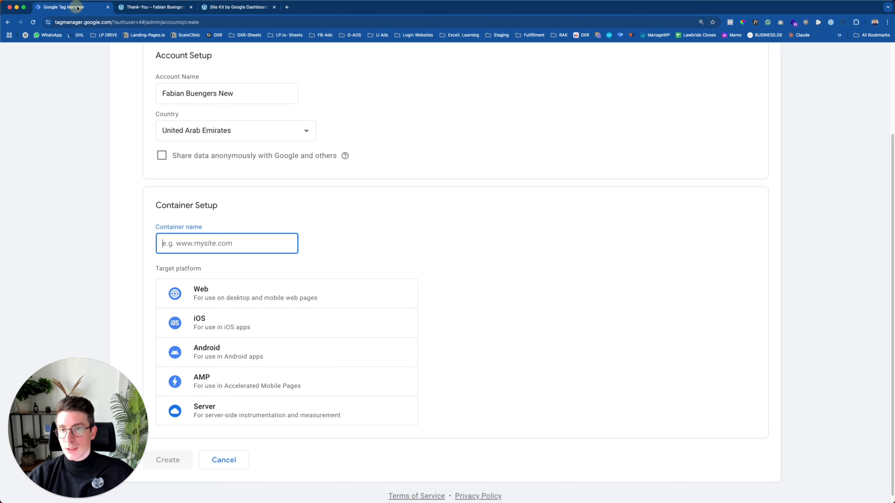
click(74, 7)
key(super+v)
Choose Web as the container's target platform.
scroll(176, 254, down, 1)
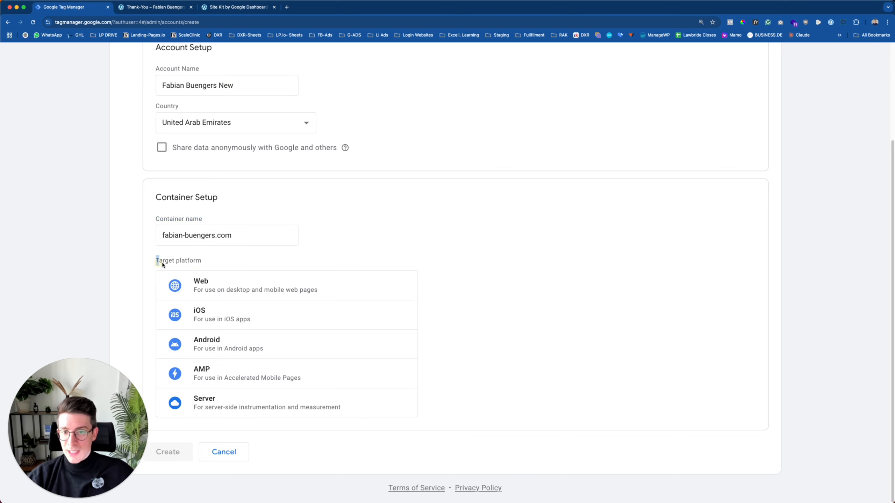
drag(157, 260, 214, 262)
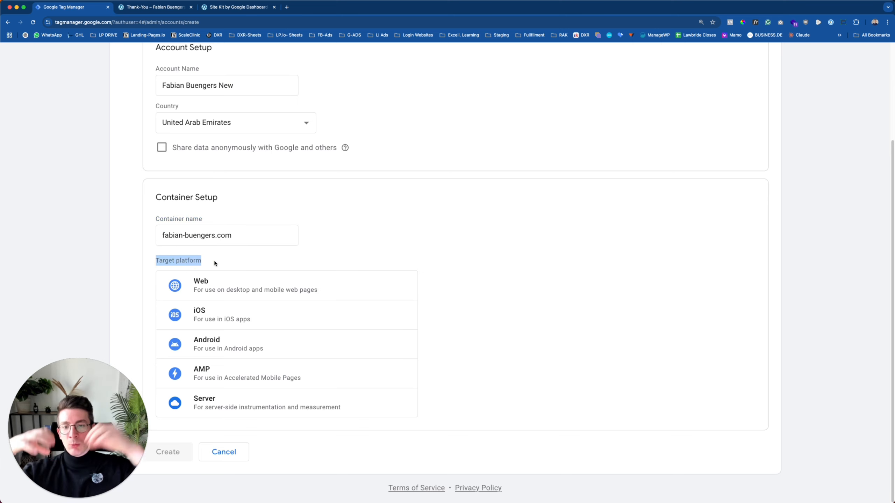
click(186, 261)
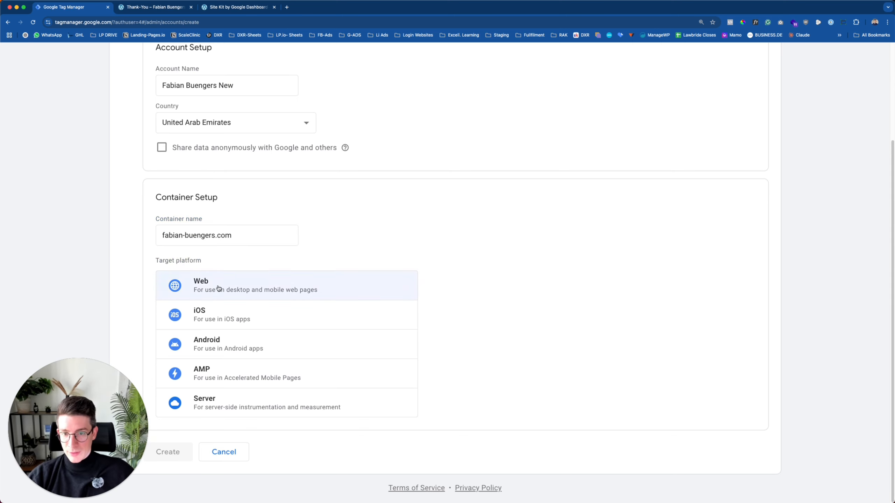
click(210, 286)
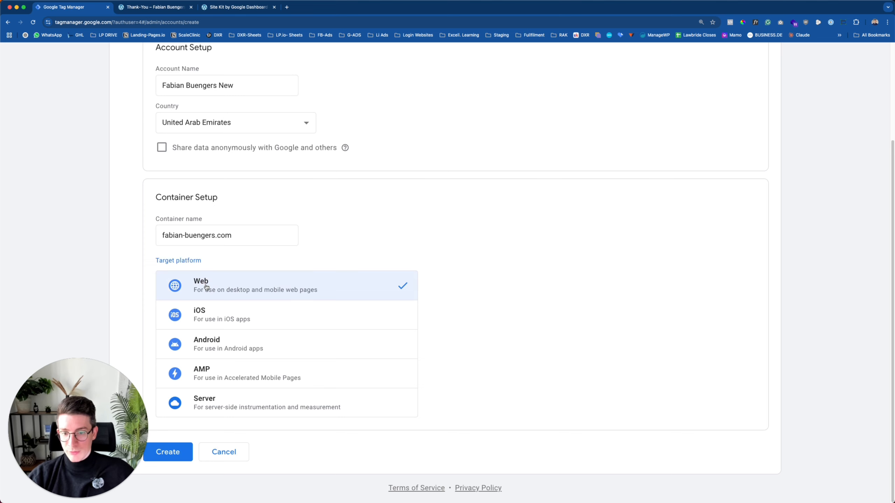
drag(83, 406, 86, 309)
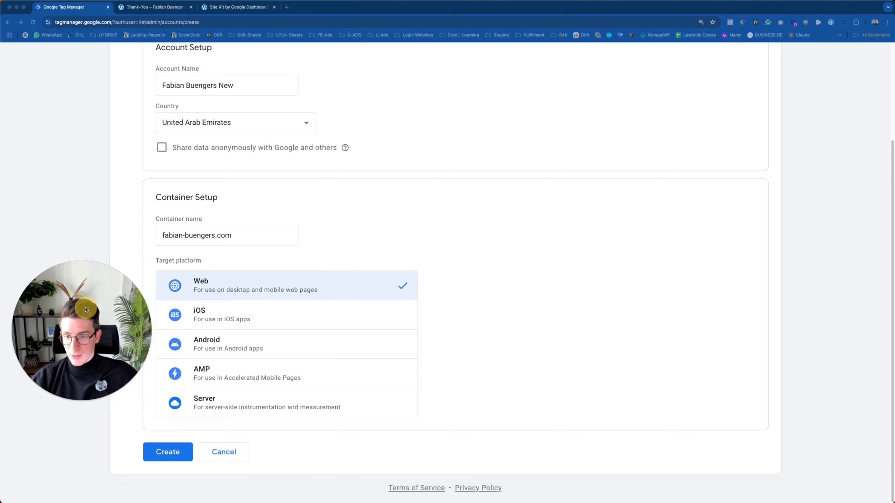
Create the account and container, accepting the GDPR Data Processing Terms and Terms of Service.
click(180, 451)
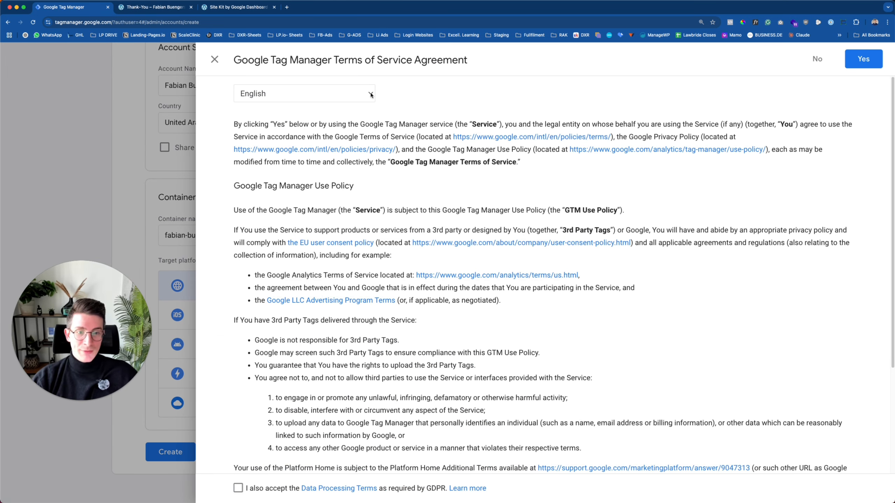
scroll(357, 167, down, 3)
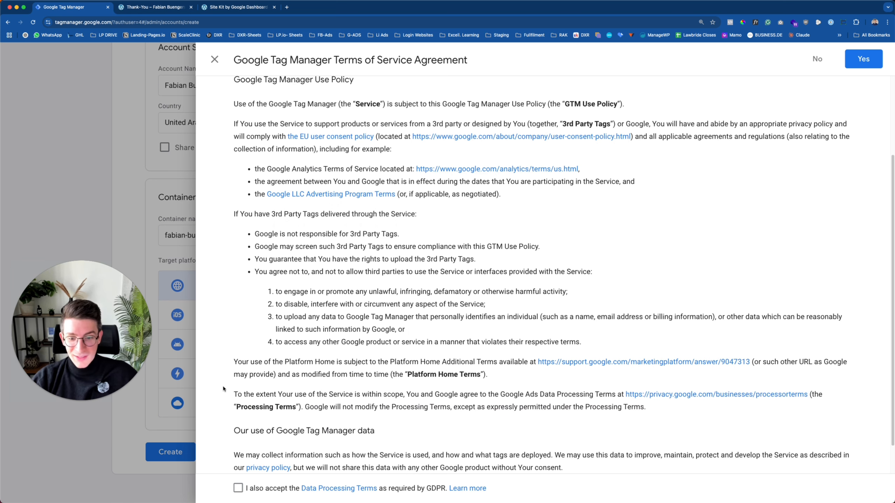
click(238, 489)
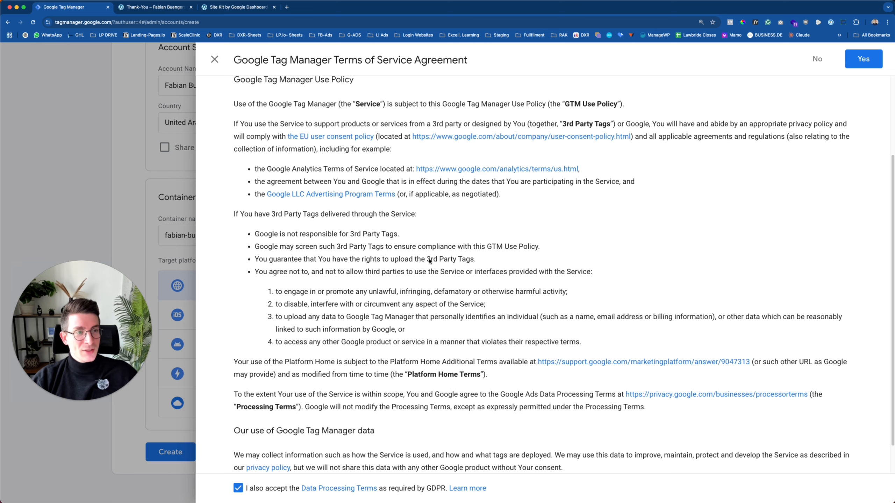
click(864, 62)
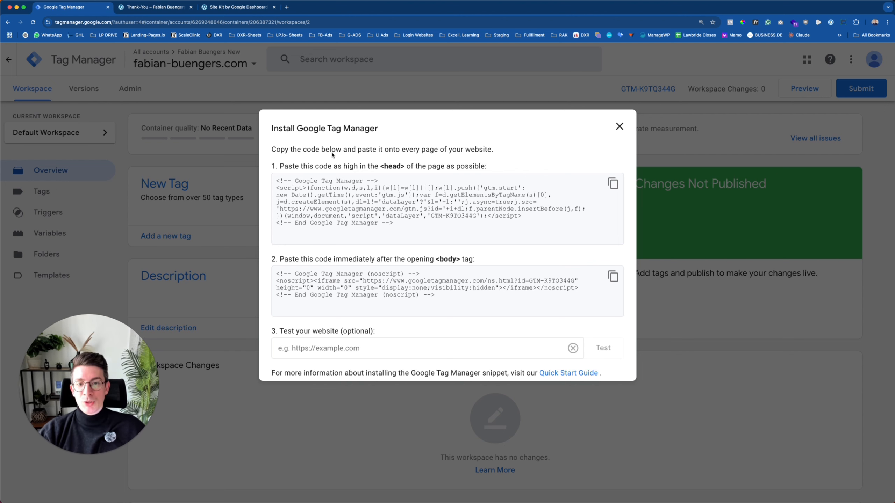
Review the head and noscript body install snippets, then close the Install Google Tag Manager dialog.
click(473, 191)
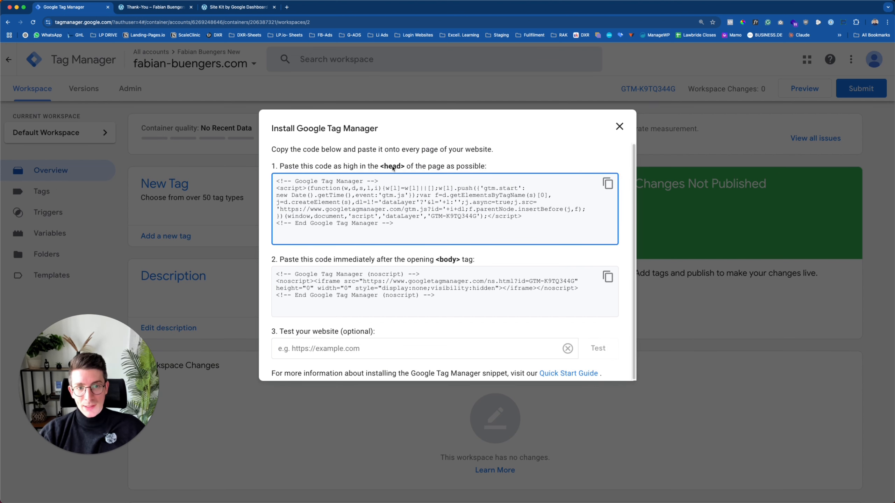
drag(344, 166, 445, 166)
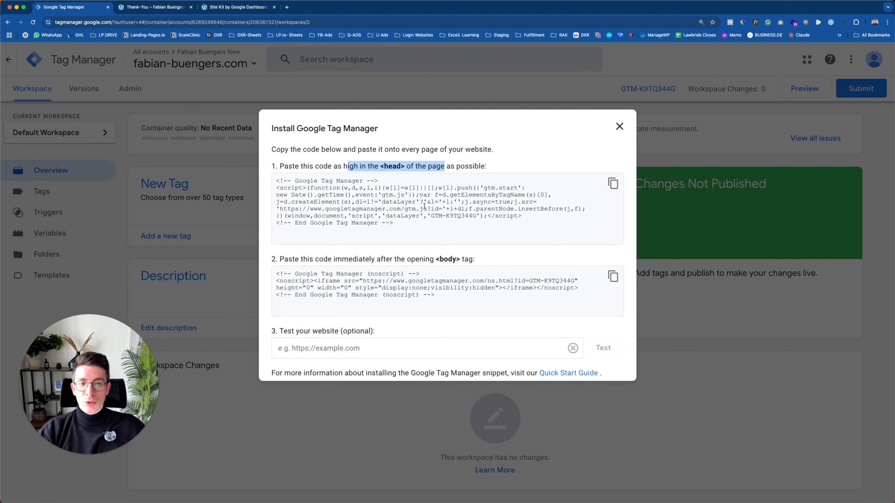
click(403, 163)
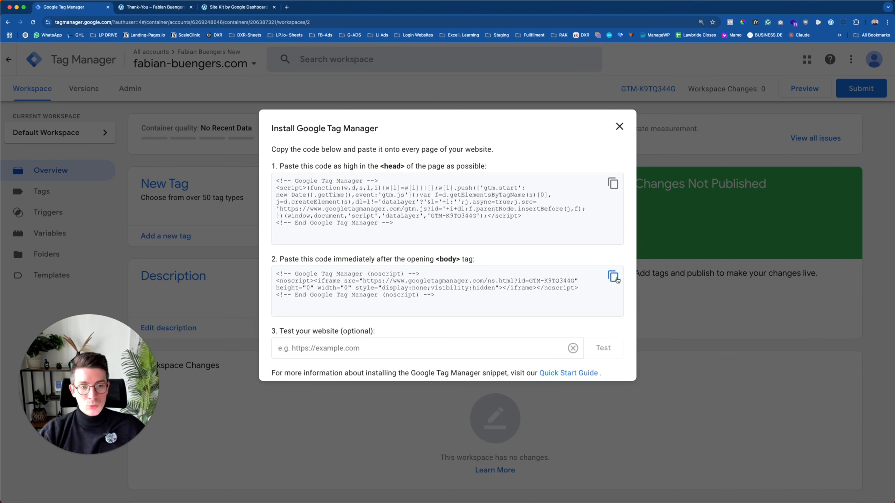
drag(417, 261, 482, 258)
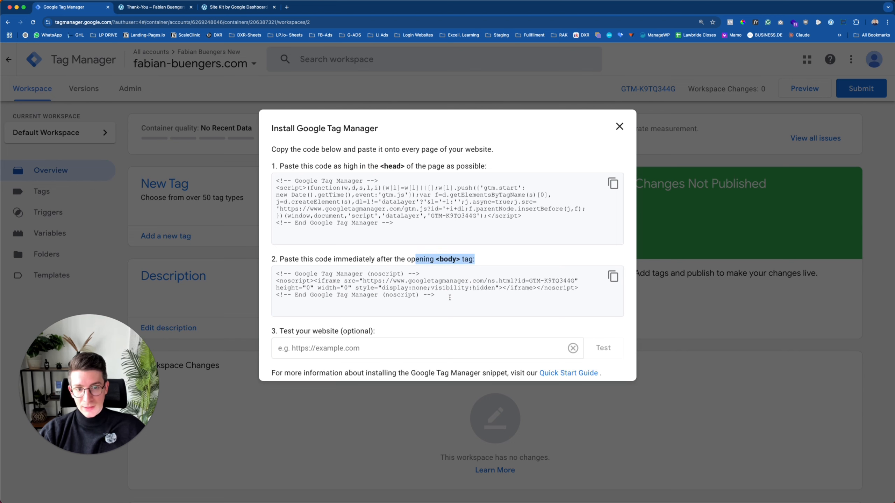
drag(449, 297, 278, 274)
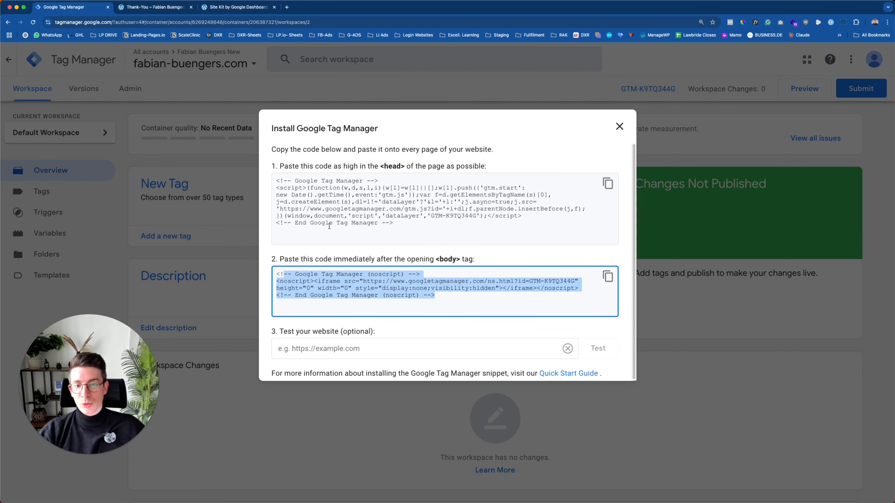
click(305, 348)
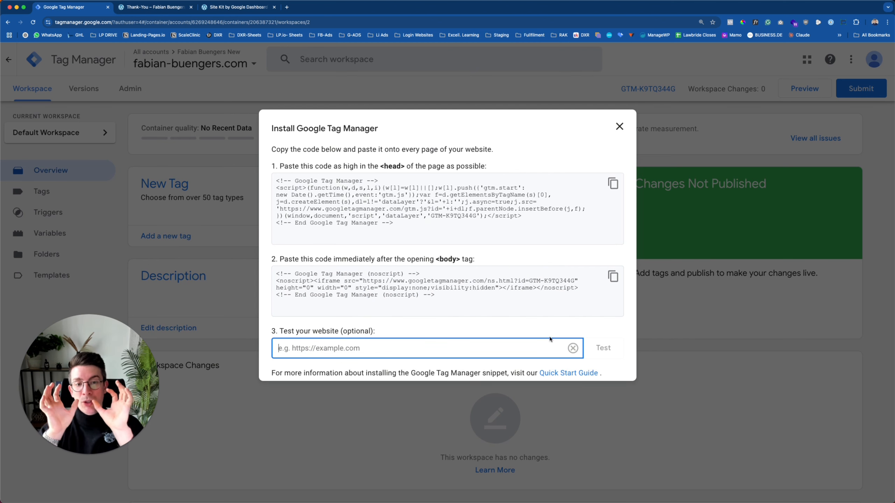
click(620, 127)
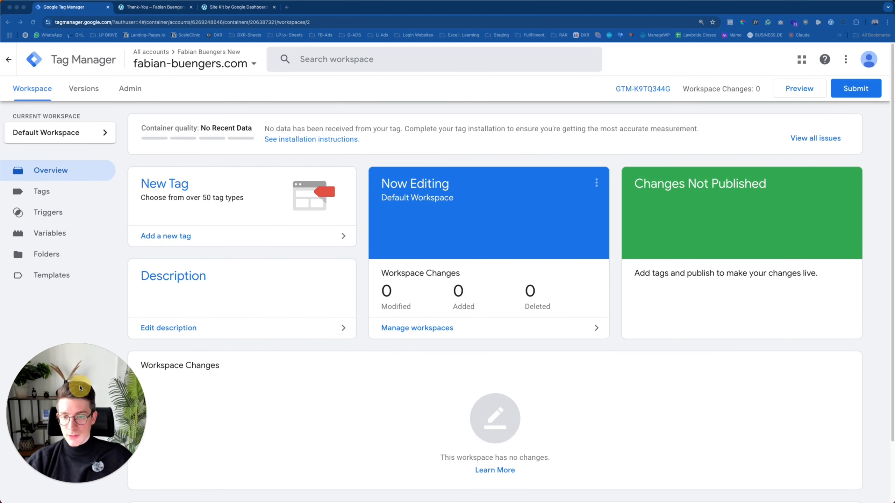
click(147, 9)
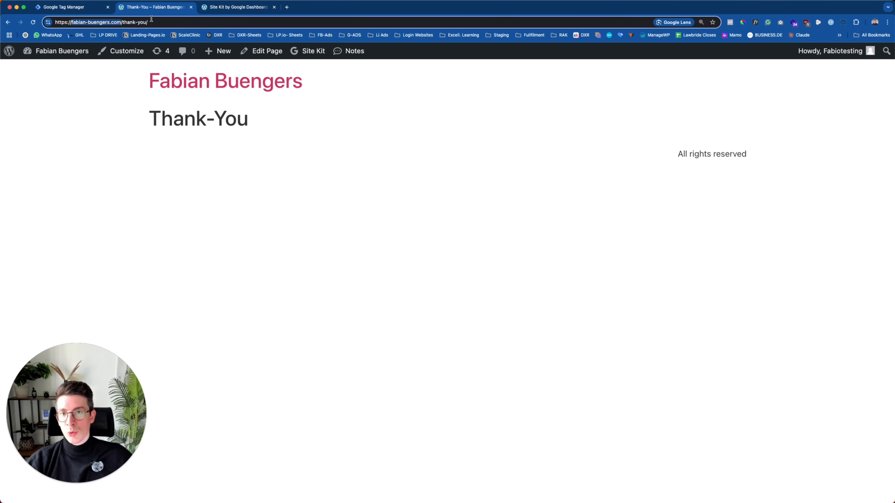
Switch to the Site Kit by Google Dashboard tab.
click(217, 10)
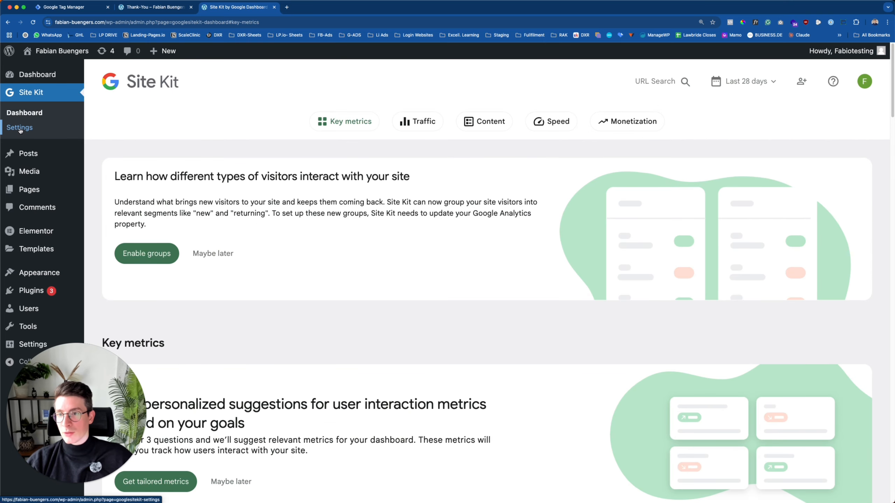
Under Site Kit Settings > Connect More Services, start setting up Tag Manager.
click(20, 128)
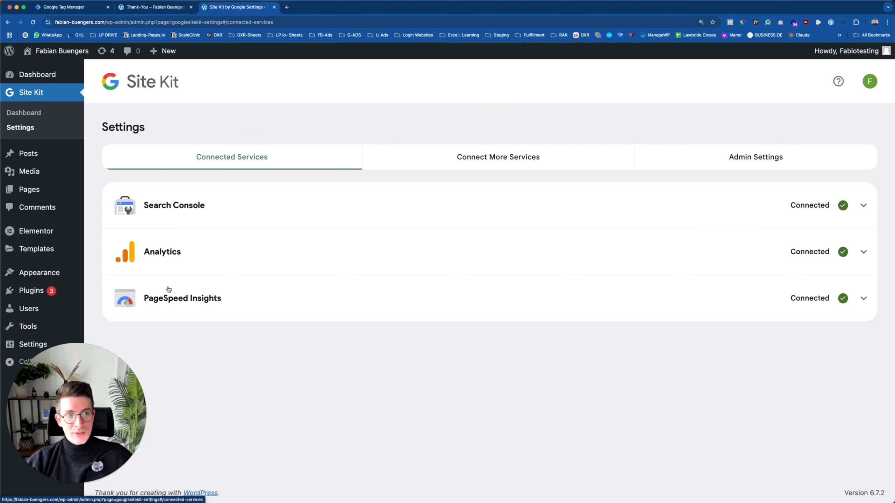
click(507, 162)
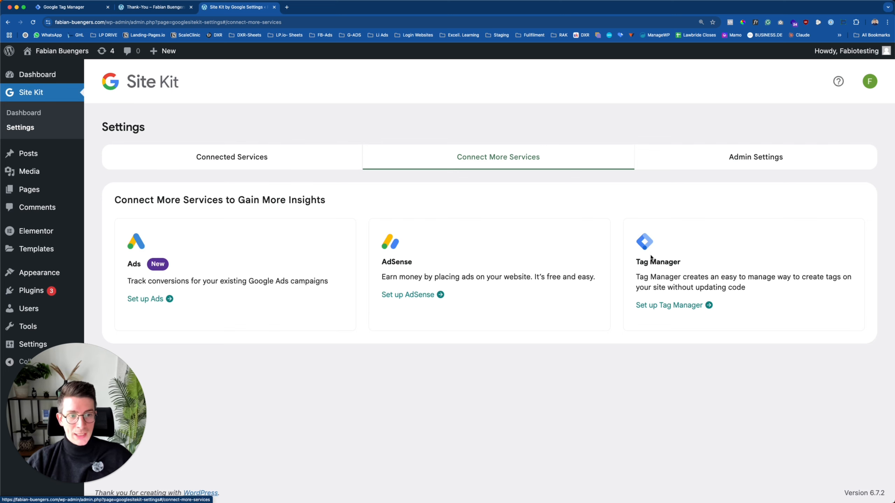
click(667, 305)
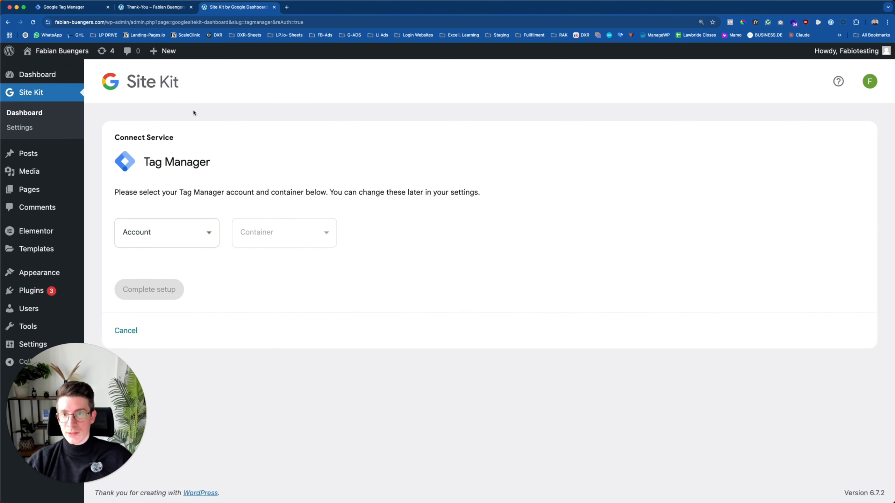
Select the newly created Tag Manager account, keep the site's container, and complete setup.
click(97, 8)
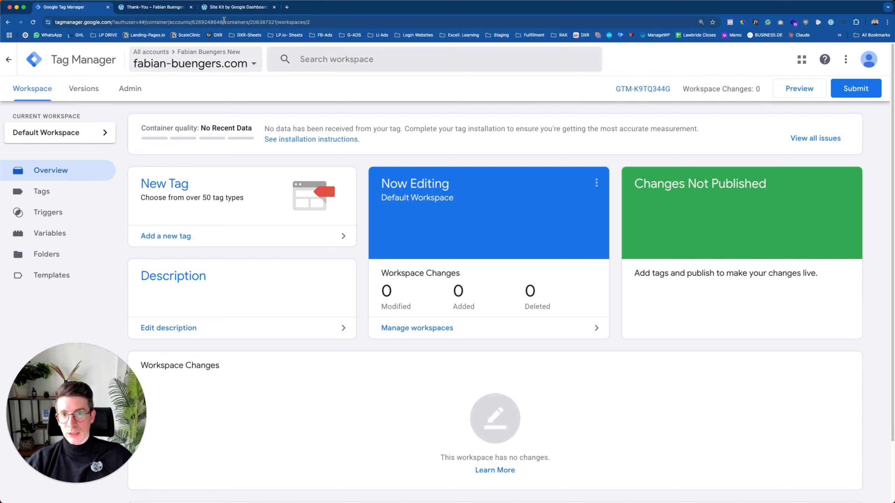
click(238, 7)
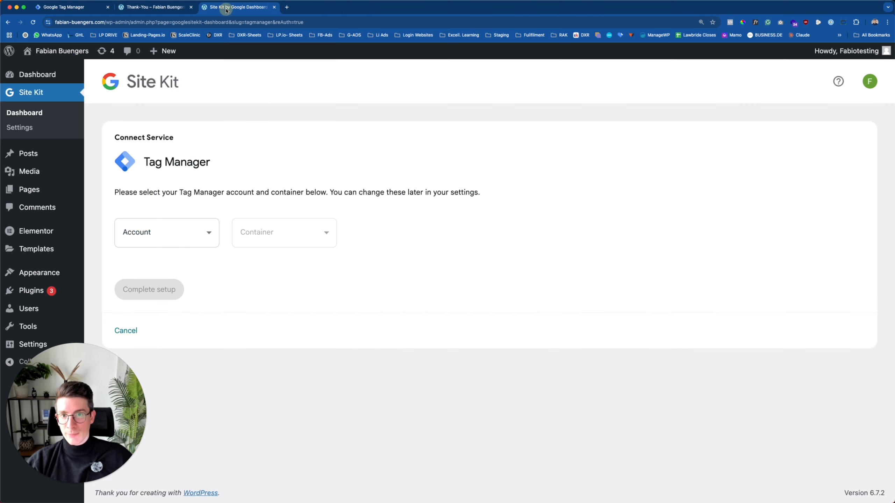
click(160, 233)
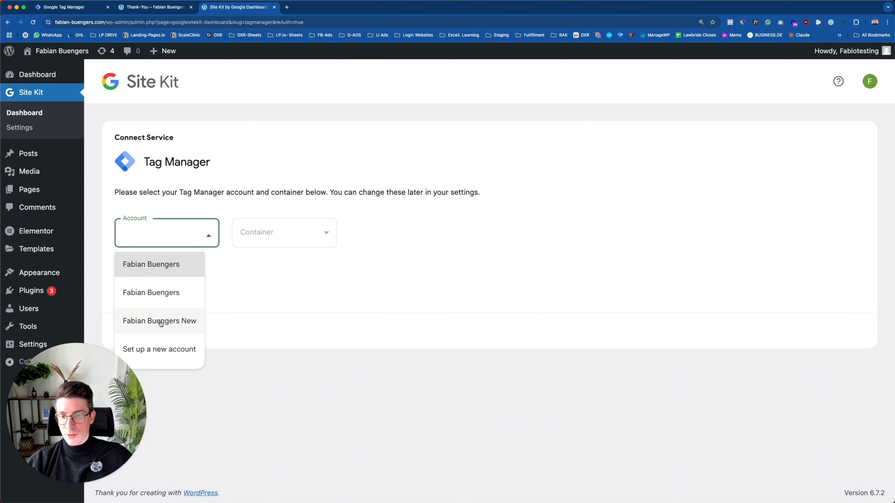
click(173, 322)
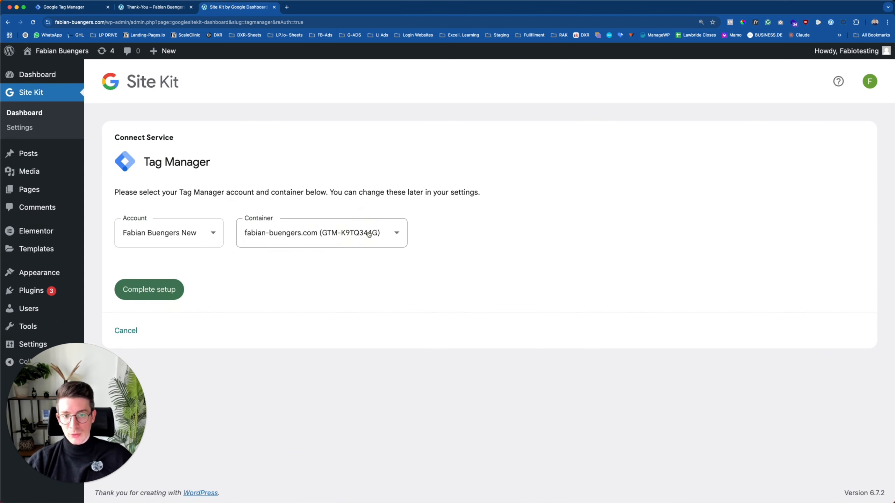
click(371, 237)
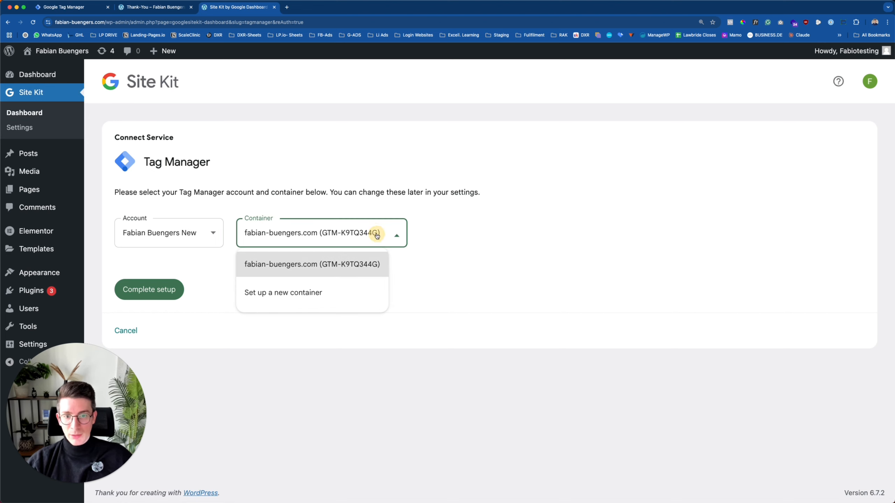
click(377, 236)
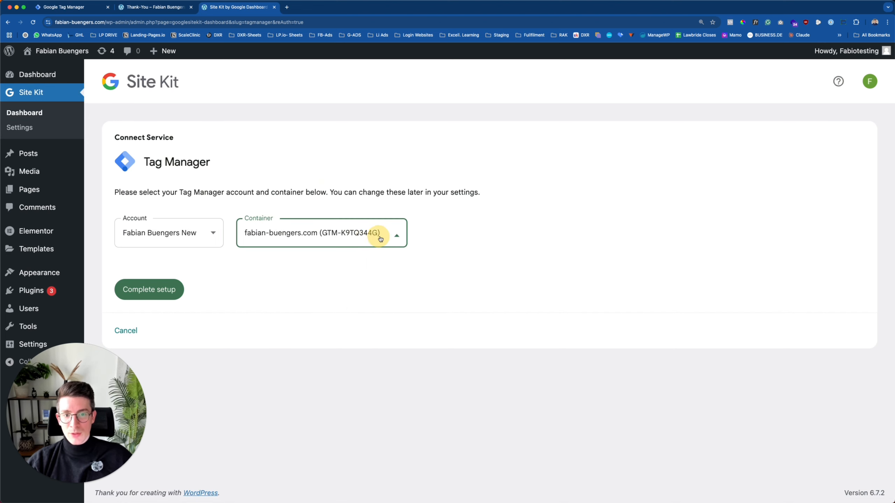
click(397, 237)
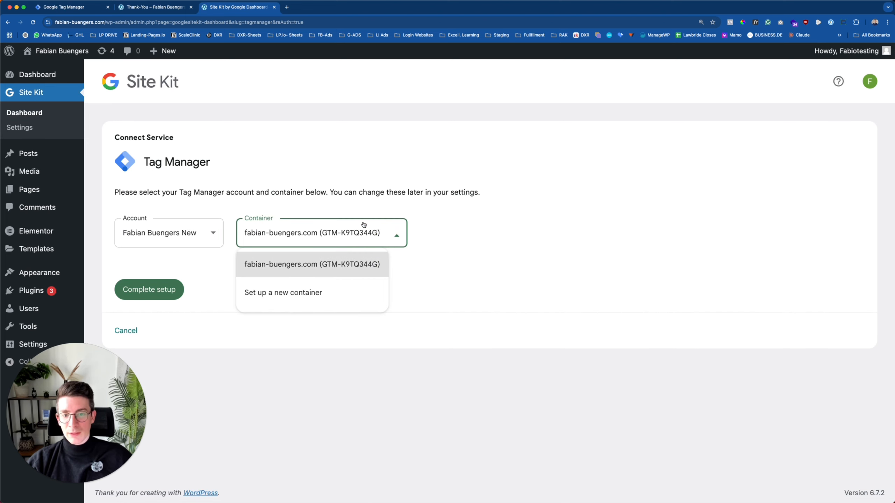
click(476, 234)
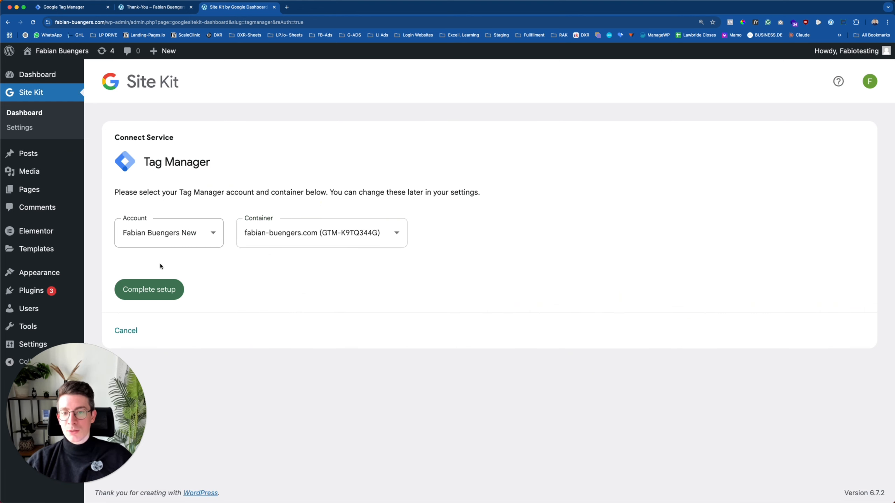
click(149, 289)
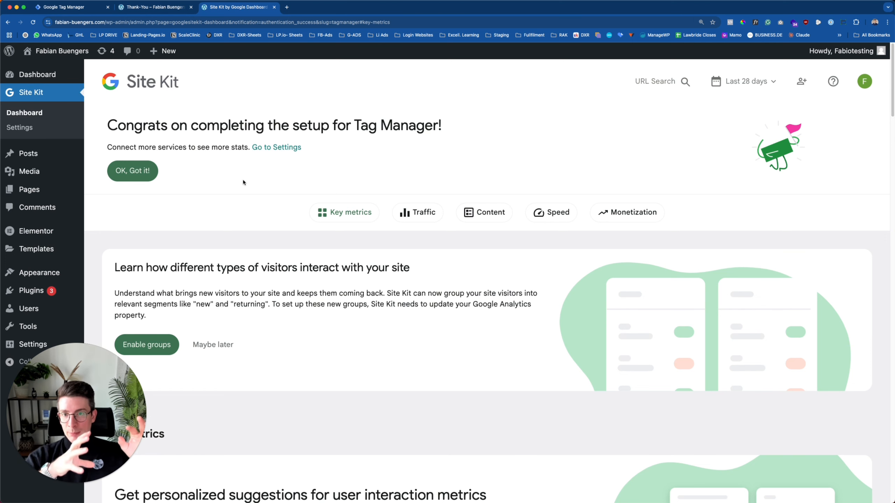
Dismiss the setup-complete banner and open Site Kit Settings to see Connected Services.
drag(129, 121, 334, 127)
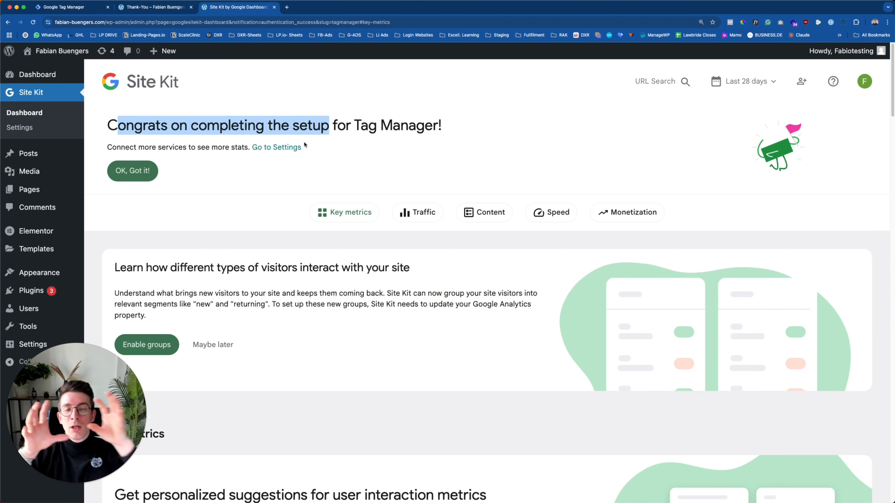
click(272, 184)
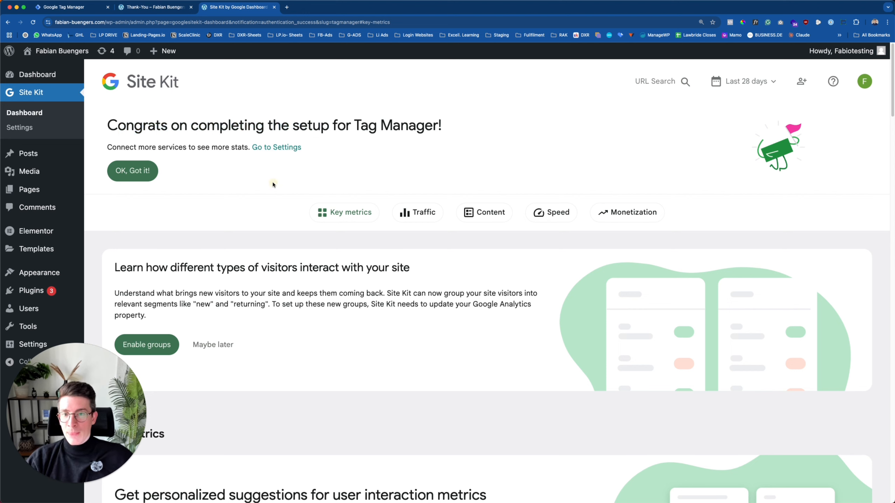
click(141, 174)
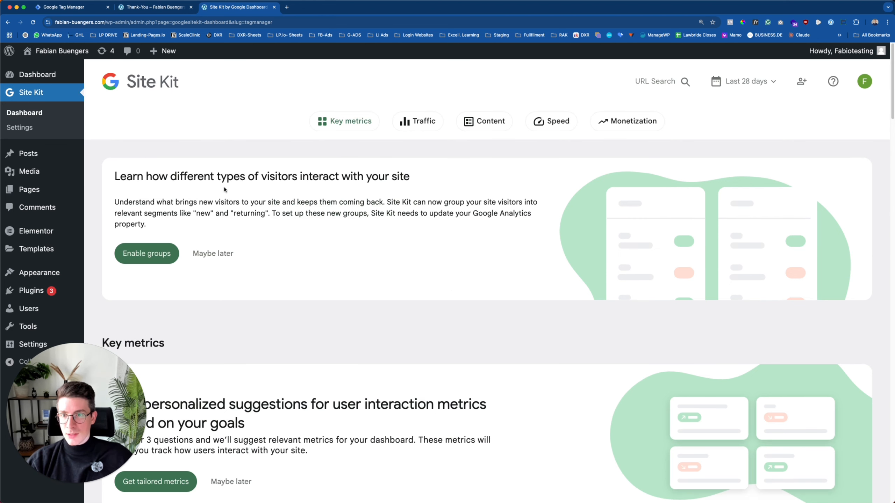
click(20, 127)
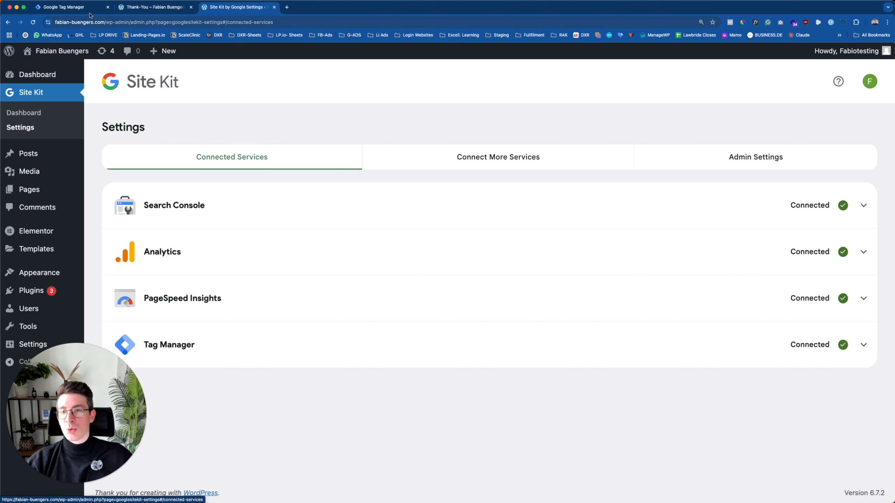
Switch back to the Google Tag Manager workspace Overview tab.
click(63, 7)
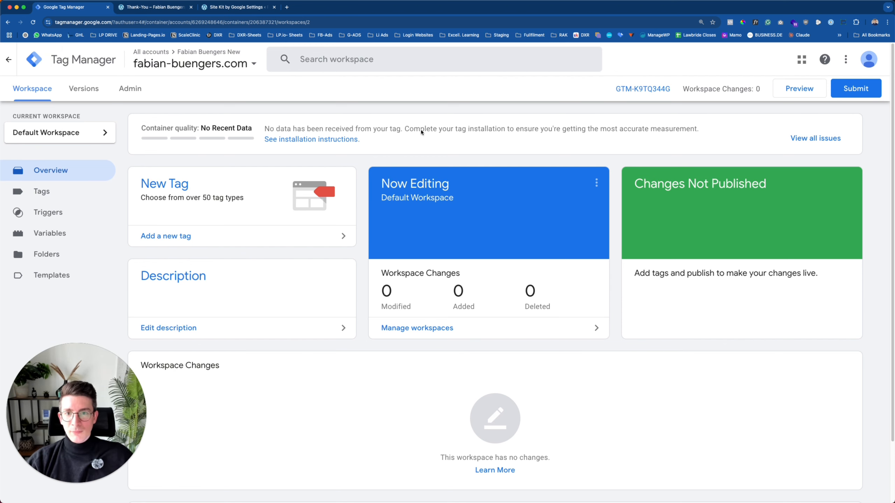
Go to the empty Tags list and start a new Untitled Tag.
click(42, 191)
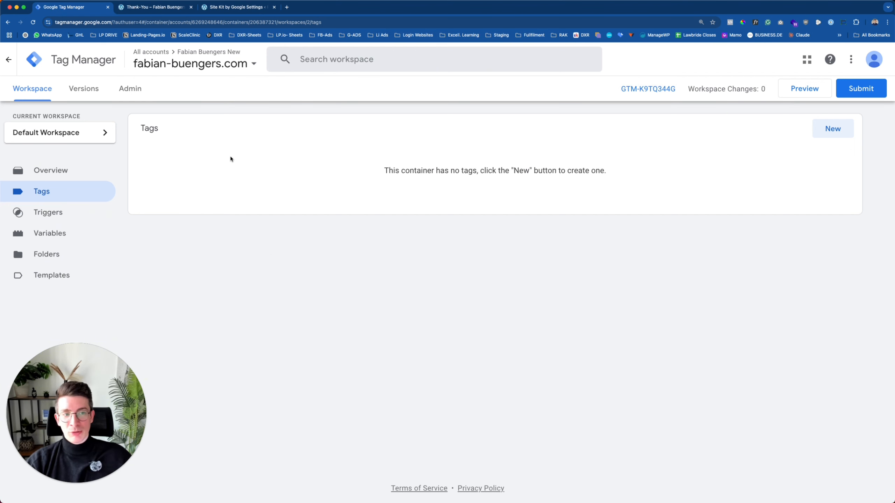
click(833, 130)
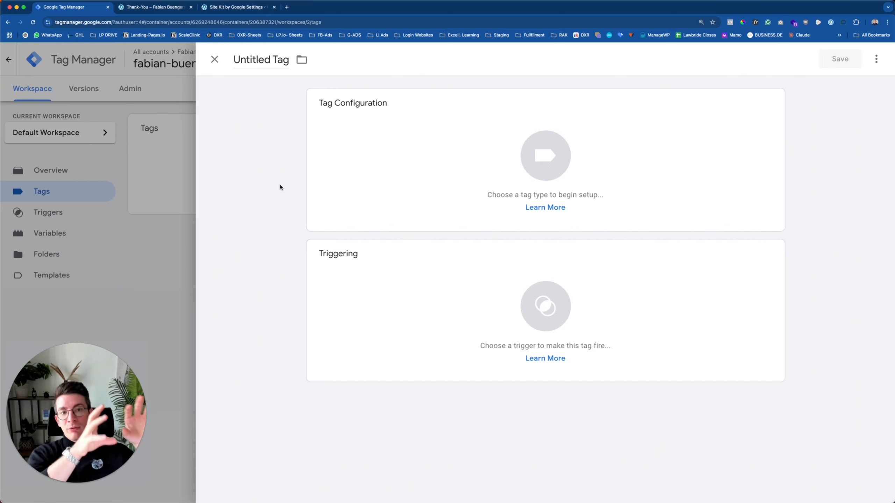
Name the new tag 'G-Tag' and set its type to Google Tag.
click(255, 60)
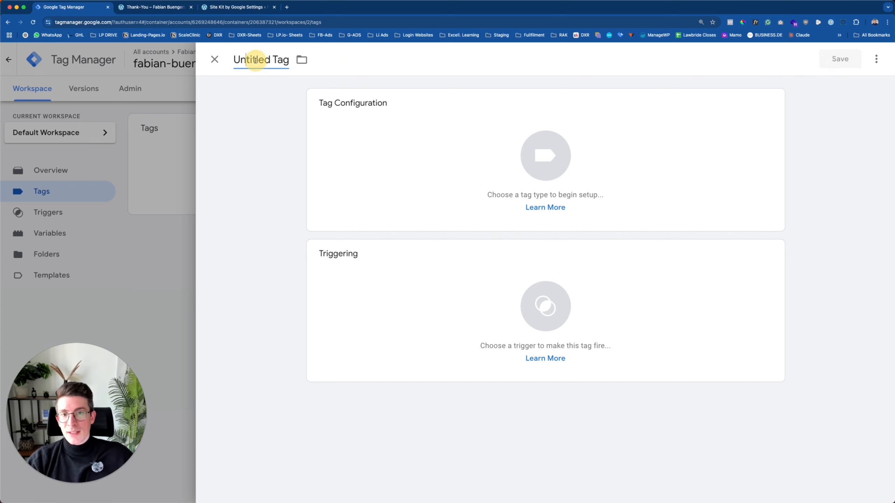
text(G)
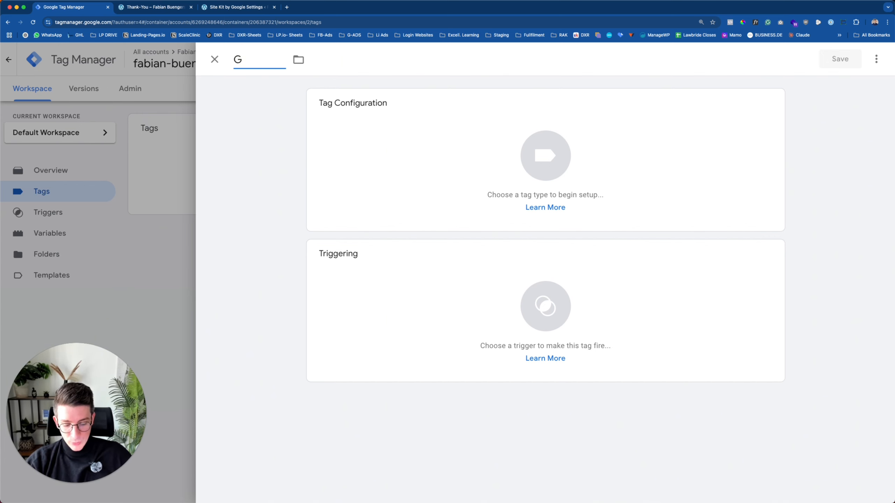
text(-Tag)
key(Return)
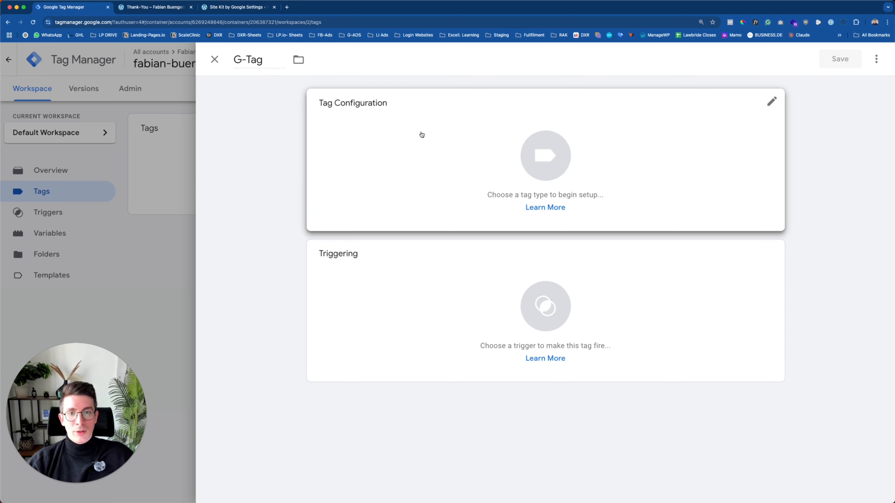
click(421, 135)
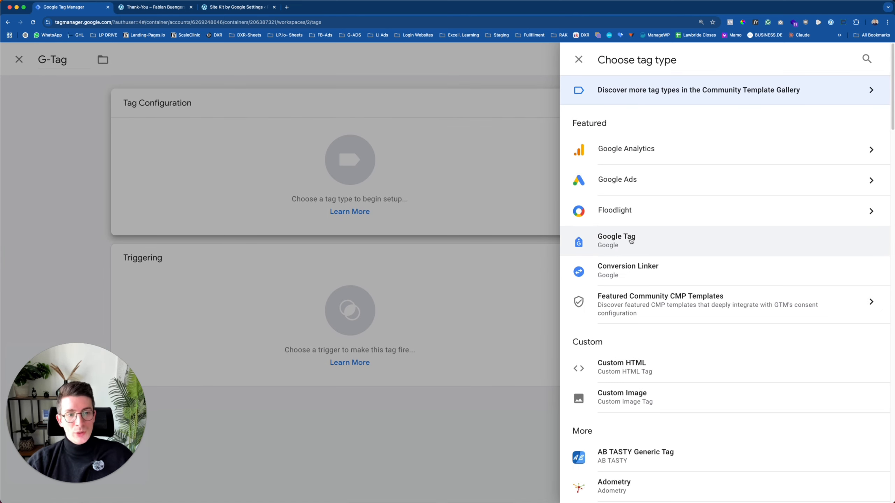
click(651, 240)
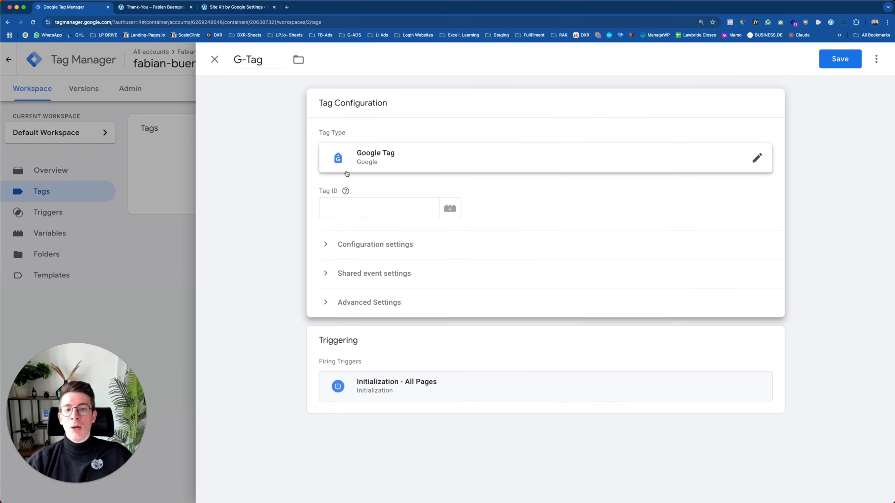
Find the empty Tag ID field, then switch to the Site Kit settings page.
click(343, 207)
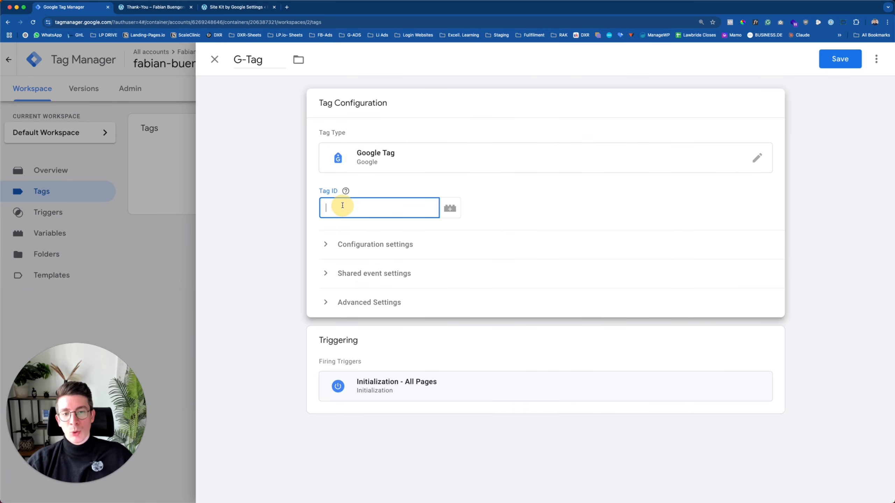
click(341, 182)
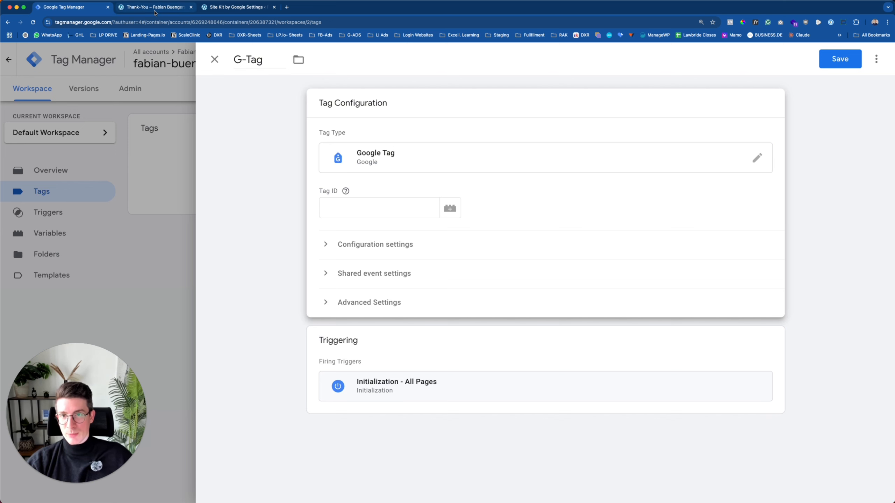
click(222, 9)
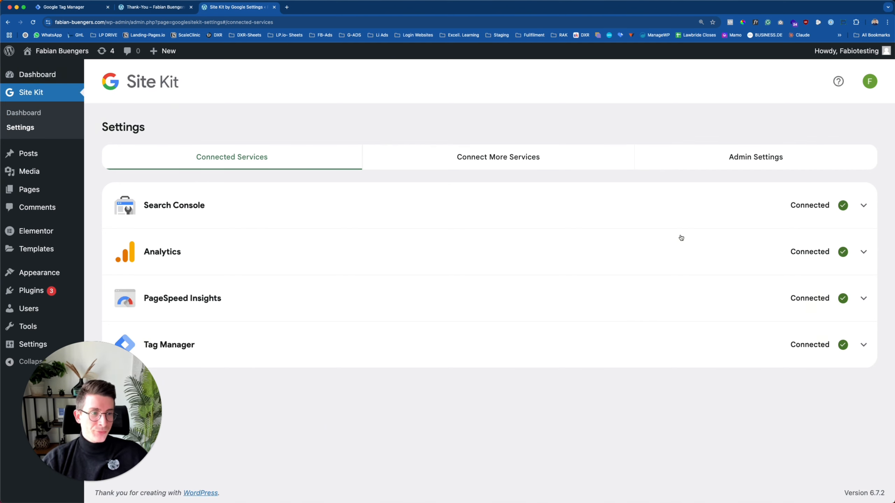
Expand Site Kit's Analytics details and copy the Google Tag ID GT-WV8X8P43.
click(864, 252)
scroll(262, 296, down, 2)
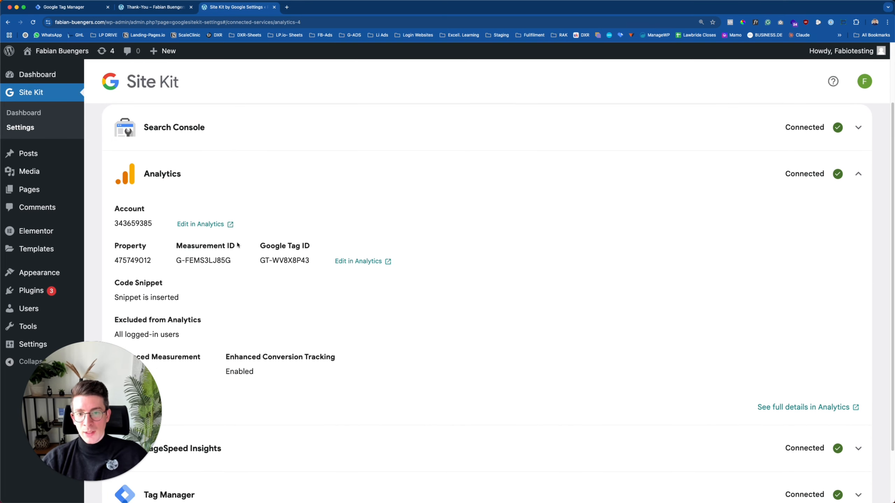
drag(259, 249, 309, 260)
right_click(279, 251)
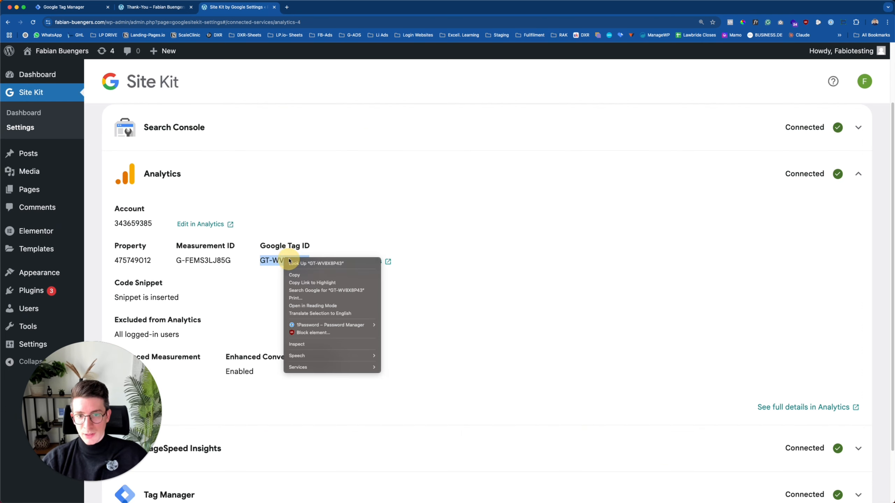
click(293, 255)
Paste GT-WV8X8P43 into the G-Tag's Tag ID field, then go to Google Analytics.
click(85, 10)
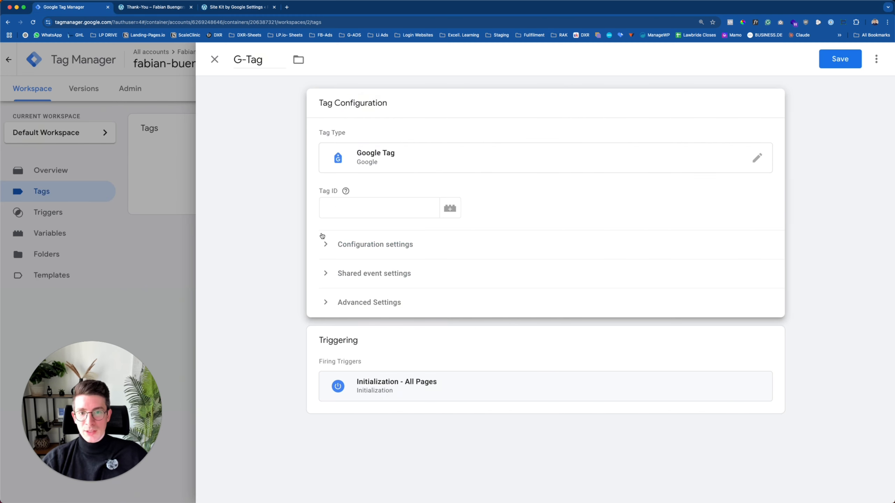
click(345, 208)
key(super+v)
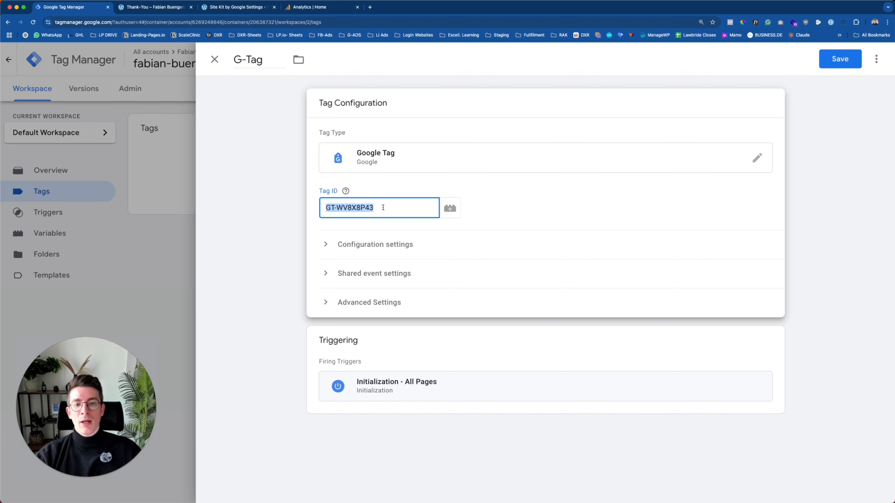
click(318, 194)
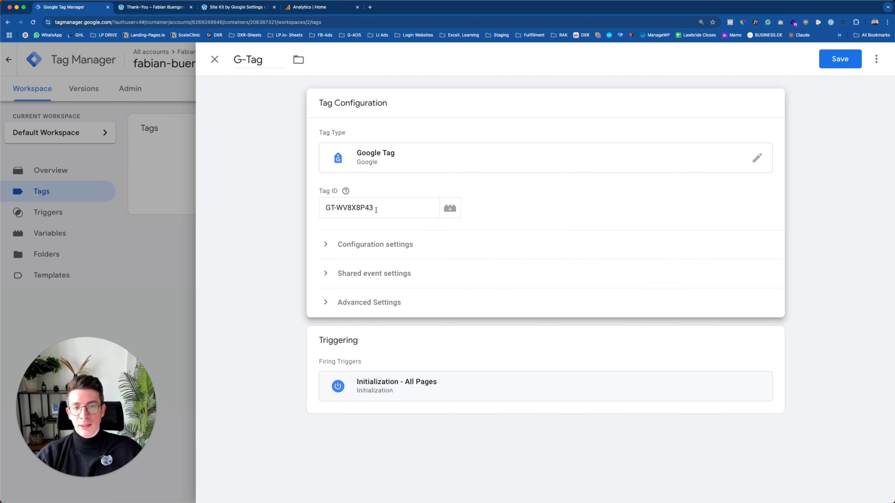
triple_click(375, 211)
click(309, 195)
click(279, 10)
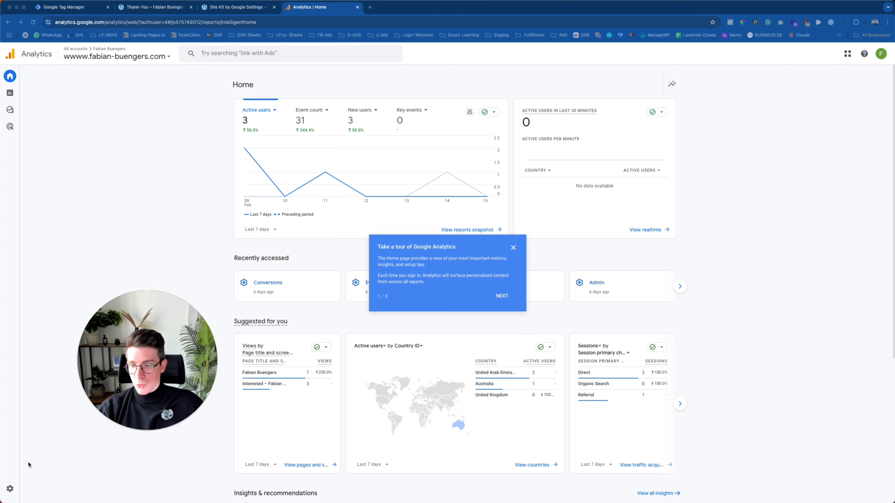
In Analytics Admin, open the web stream's Google tag and its tag IDs.
mouse_move(21, 482)
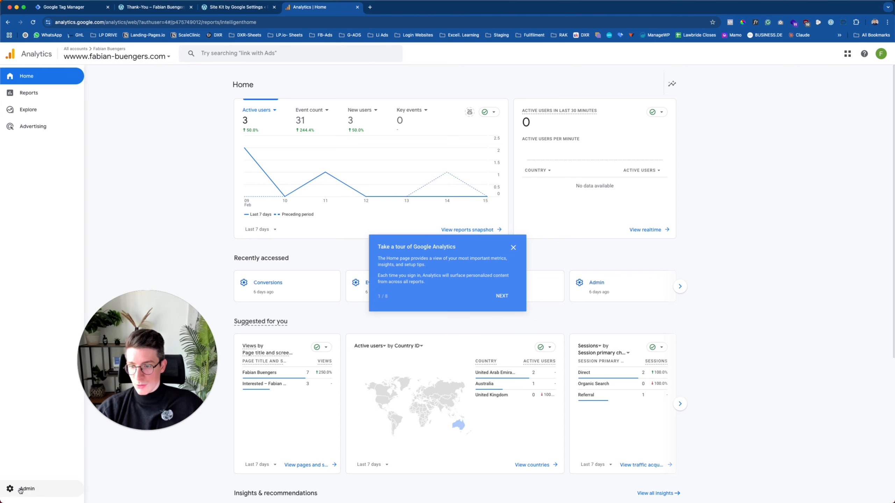
click(23, 490)
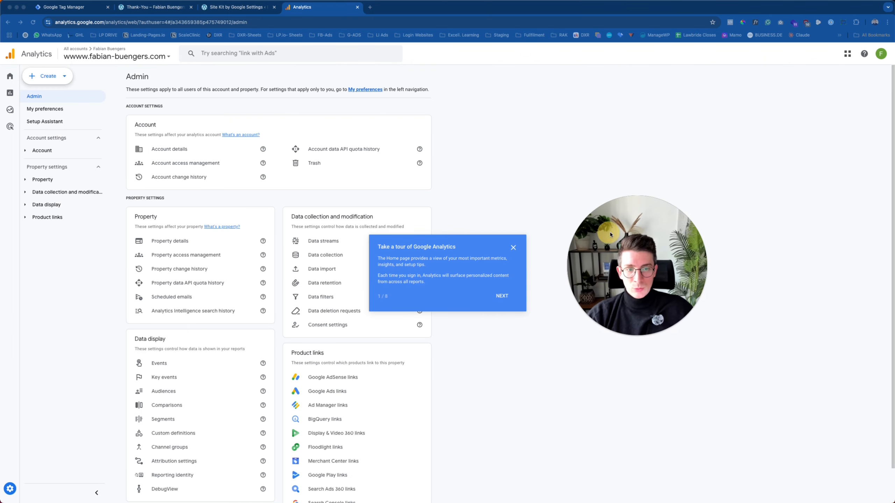
click(319, 241)
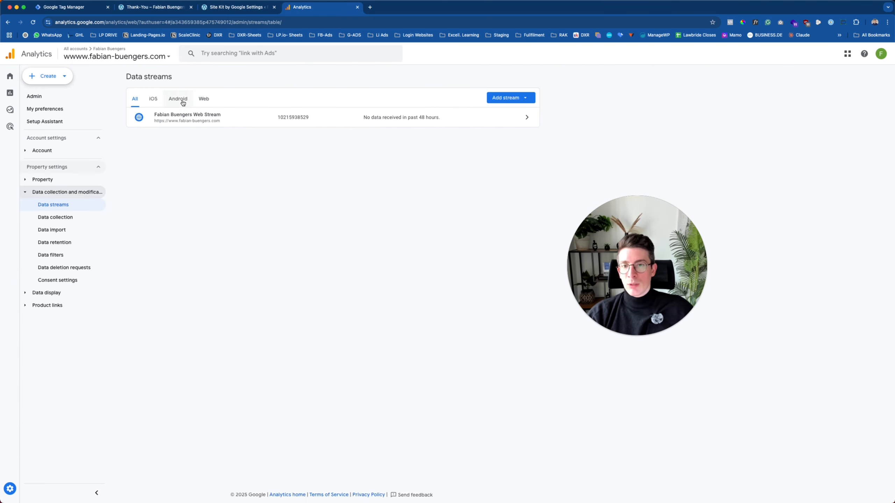
click(234, 119)
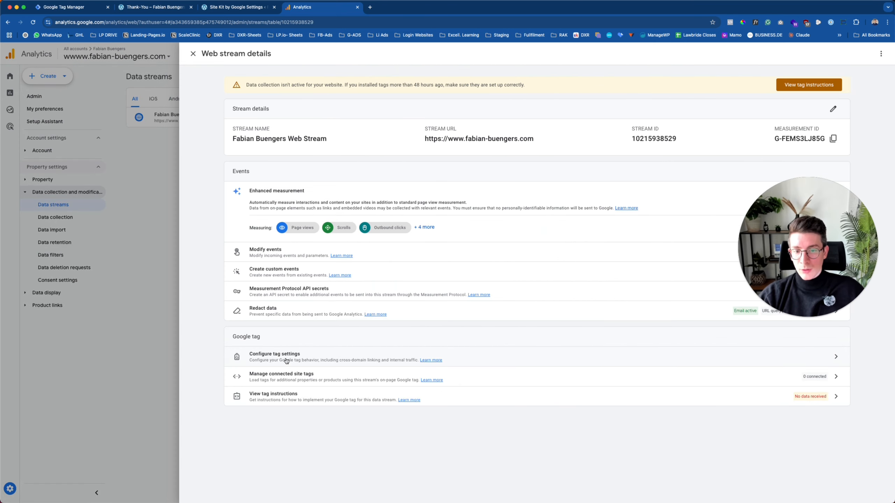
click(286, 356)
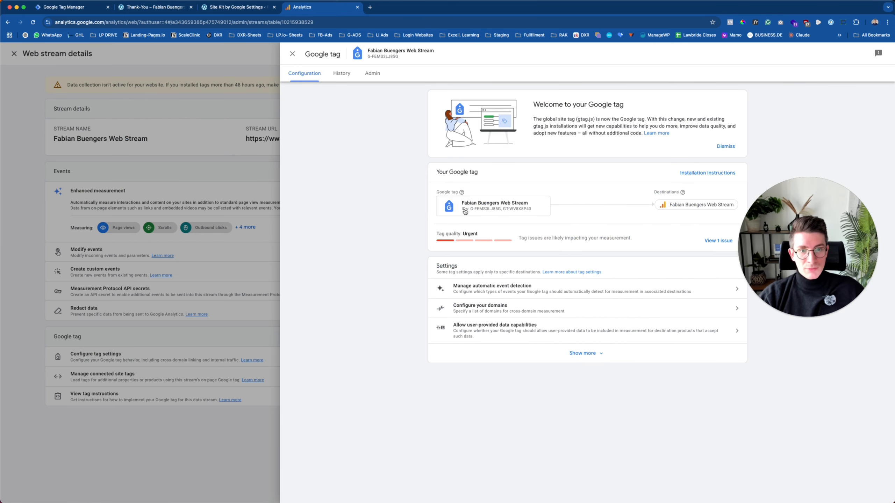
click(494, 204)
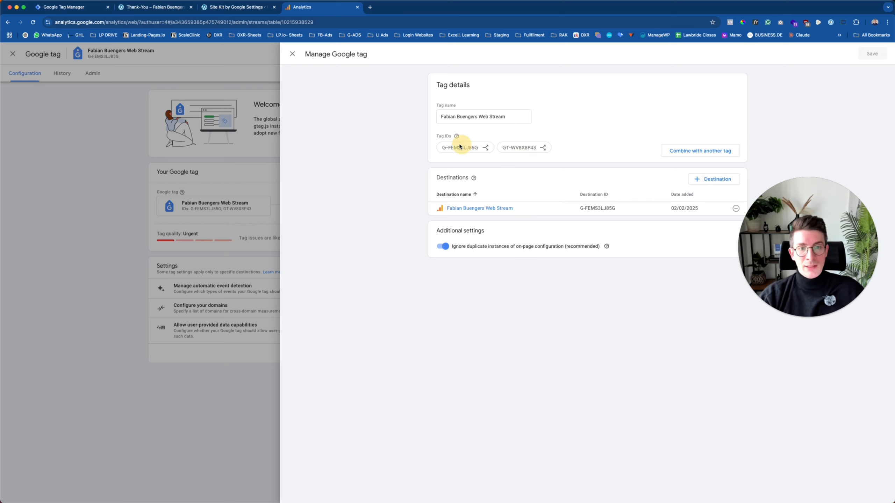
Compare Site Kit's GT-WV8X8P43 with the Analytics tag IDs, then return to the G-Tag editor.
click(243, 7)
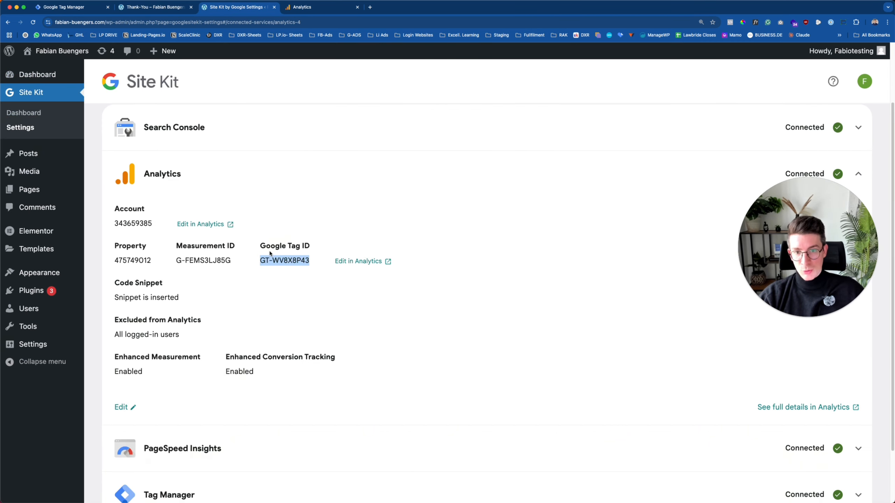
click(316, 273)
drag(260, 262, 316, 261)
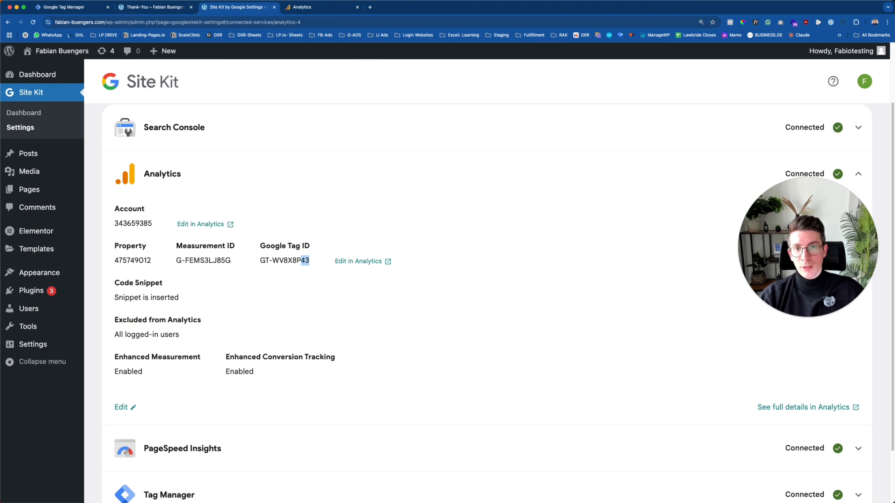
click(308, 10)
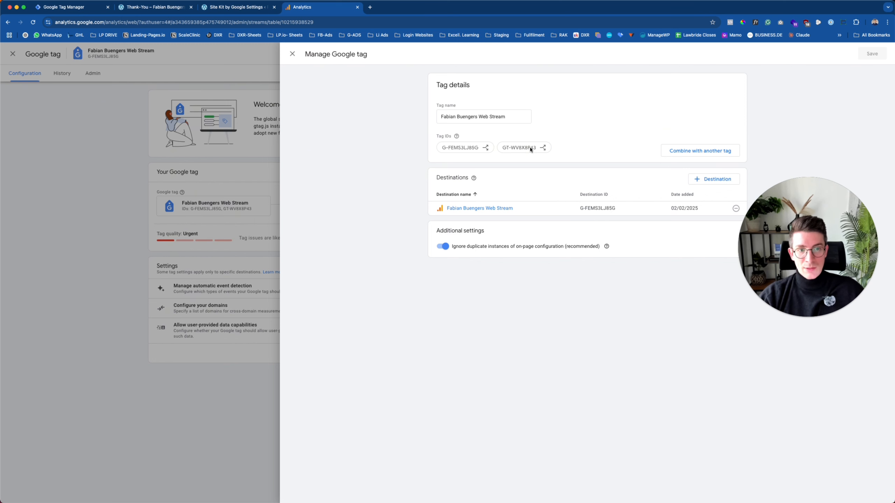
click(65, 7)
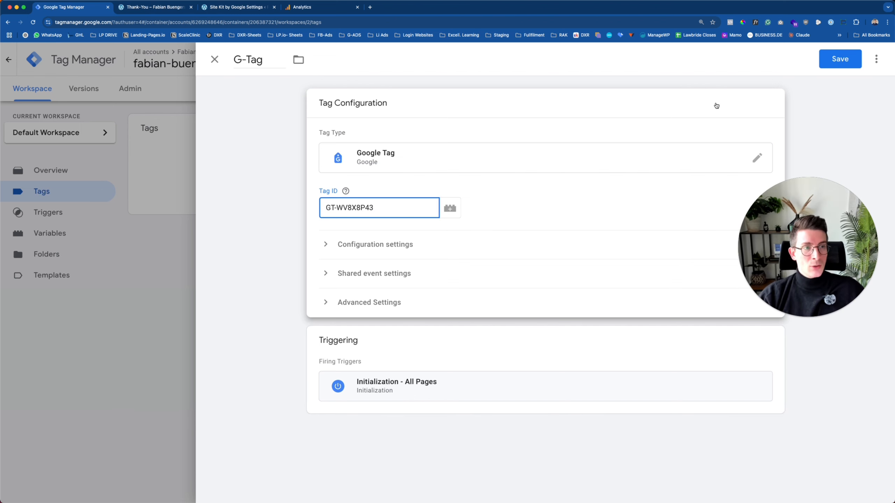
Save the G-Tag Google Tag in the container.
click(841, 59)
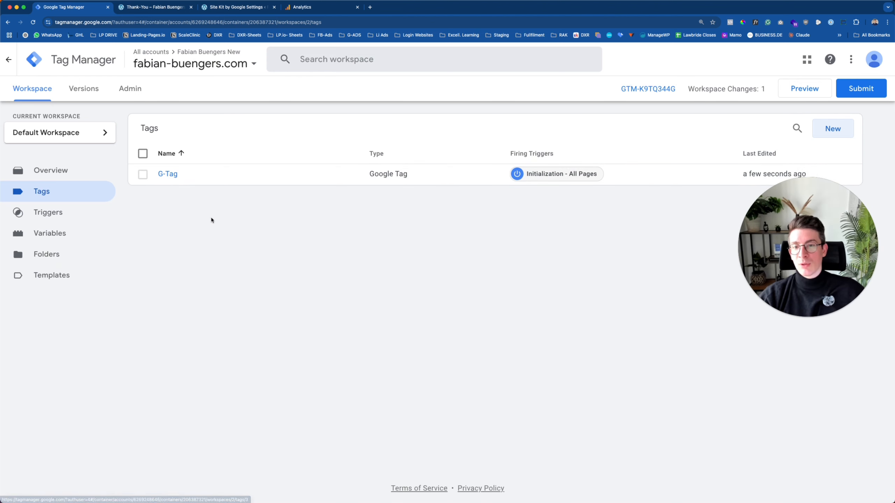
click(232, 235)
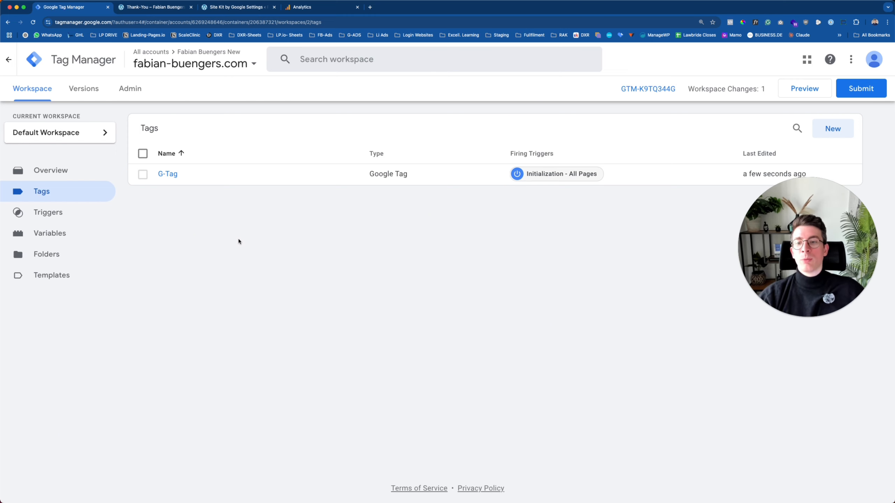
click(216, 237)
Start a new untitled trigger, then switch to the site's Thank-You page.
click(74, 213)
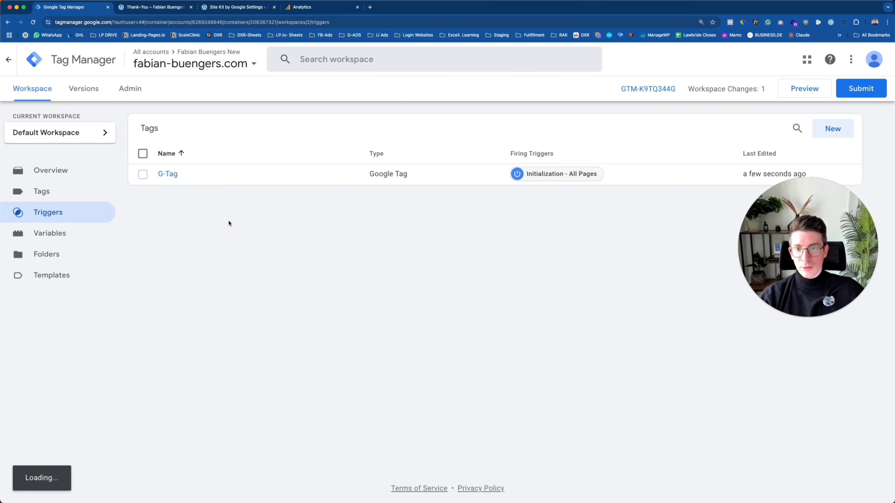
drag(795, 229, 788, 275)
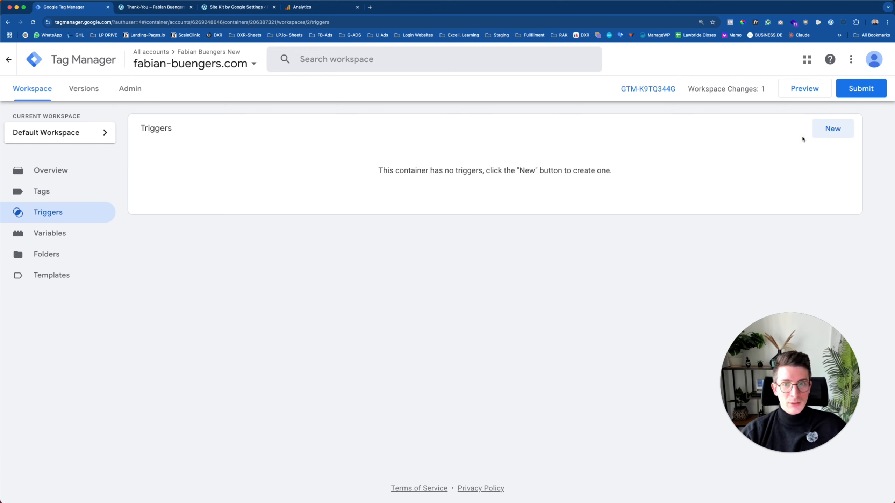
click(827, 129)
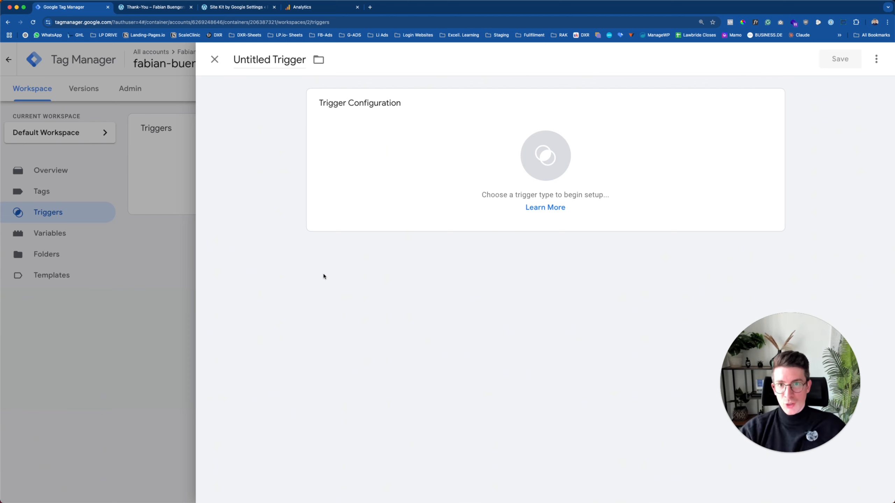
click(149, 9)
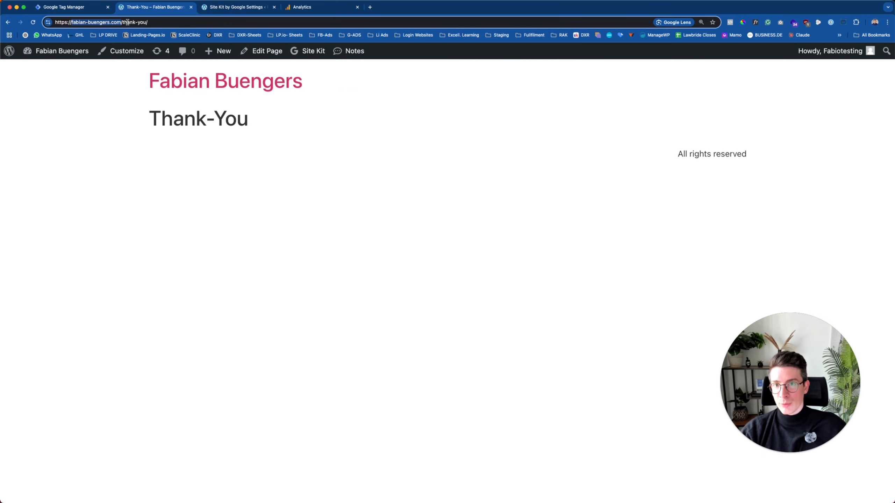
Change the URL path from thank-you/ to 'interested', load that page, then return to Tag Manager.
drag(122, 22, 304, 19)
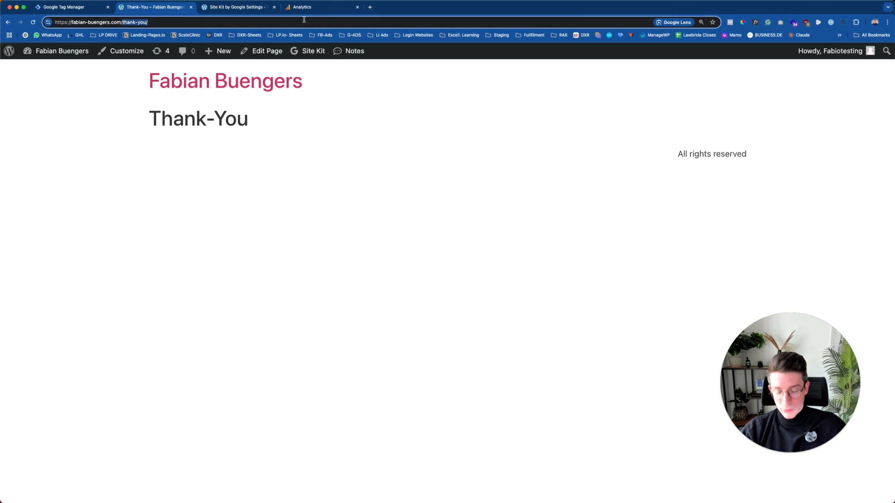
text(intere)
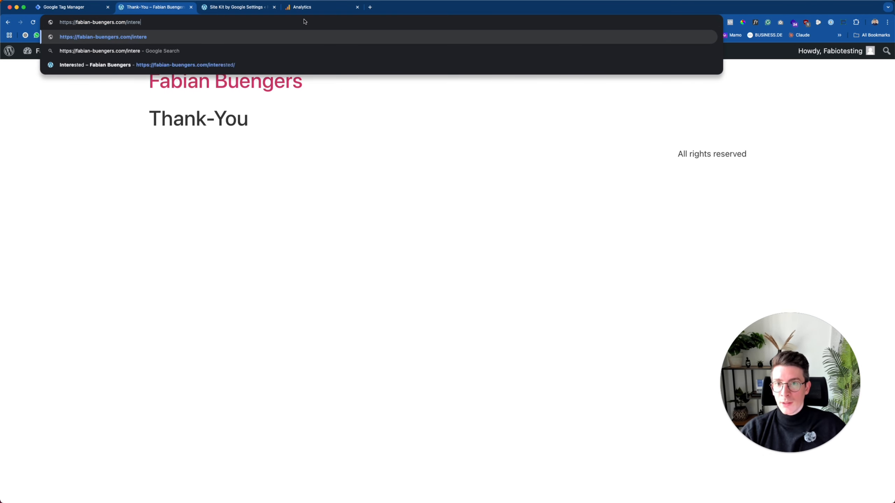
text(sted)
key(Return)
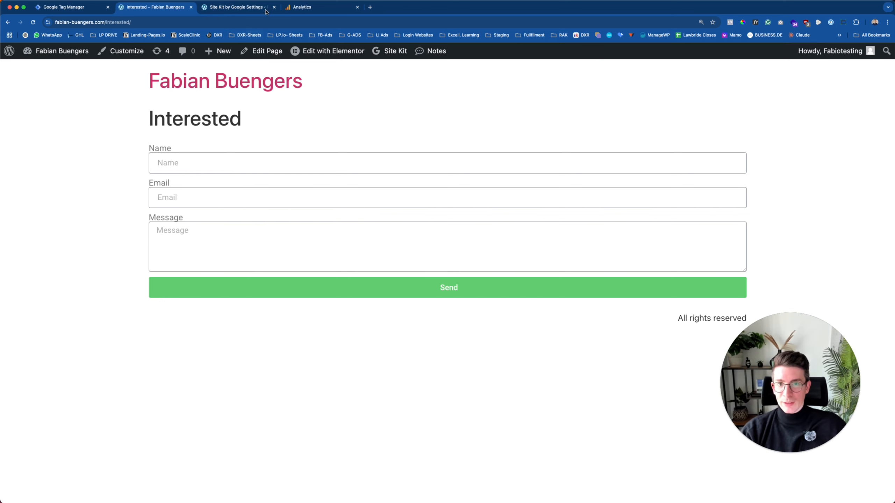
click(55, 7)
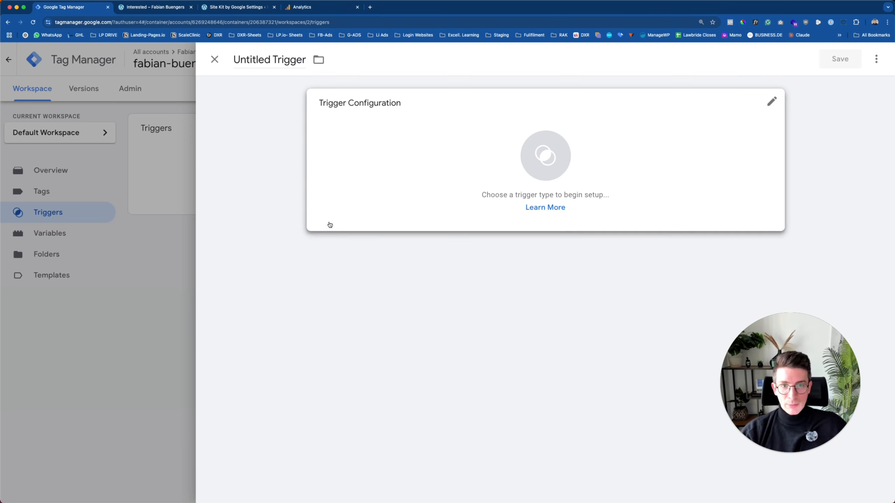
Name the trigger 'Page-View_Url-Contains-Interested' and open the trigger type chooser.
click(274, 59)
text(Page-Vie)
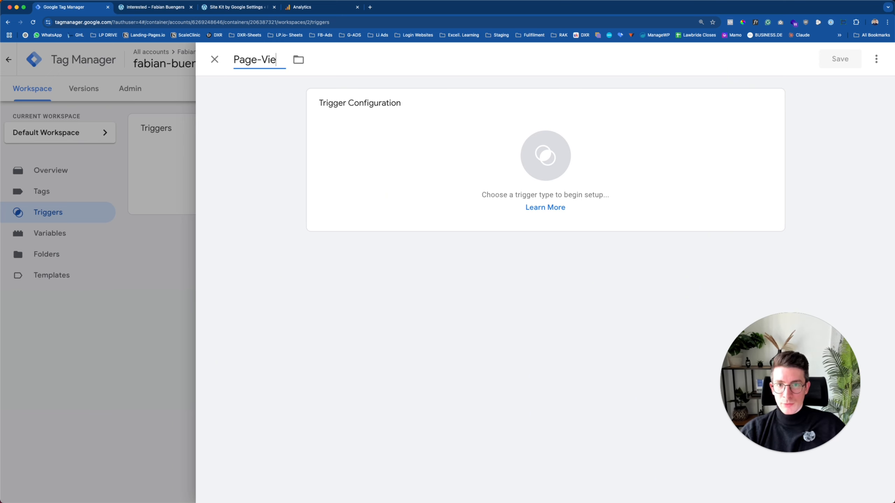
text(w_)
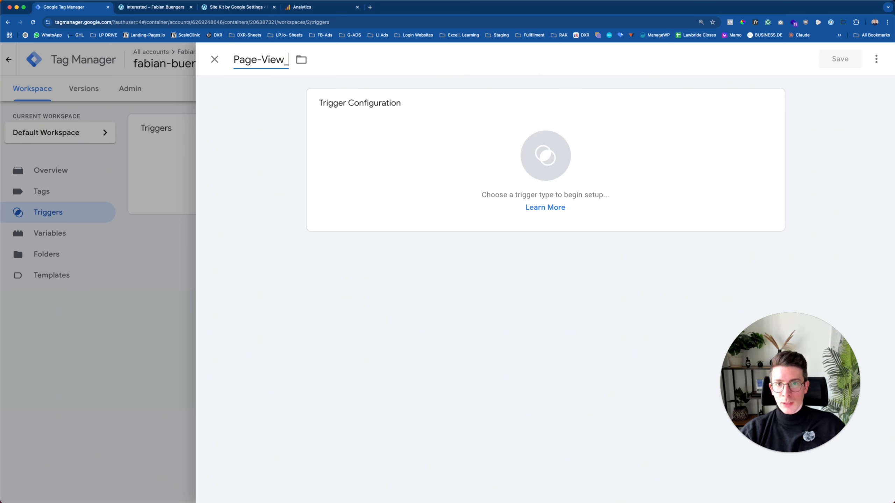
text(Url)
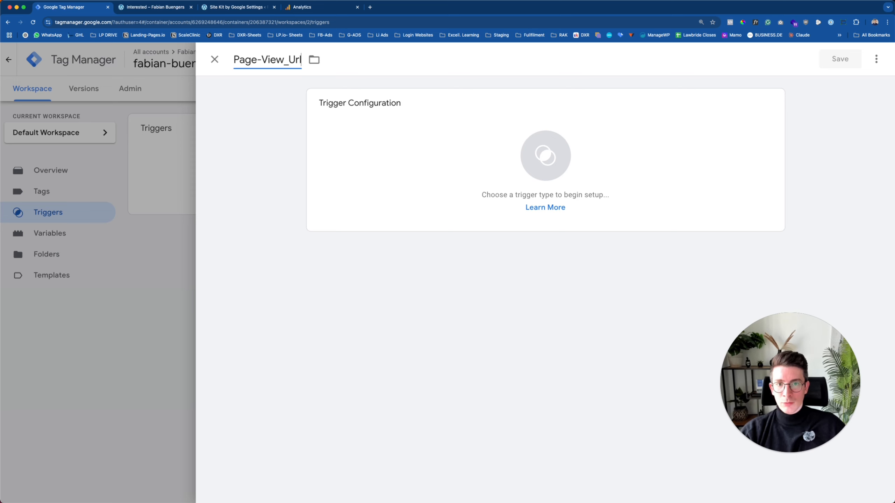
text(-Conta)
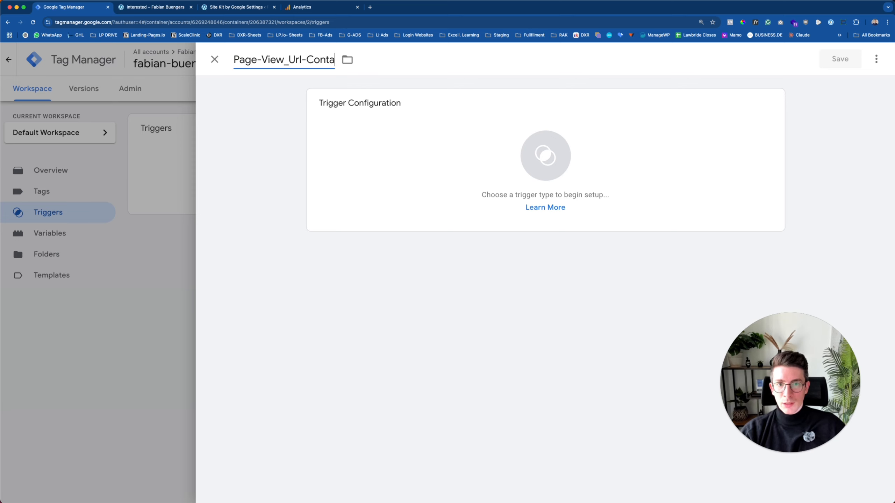
text(ins-Interse)
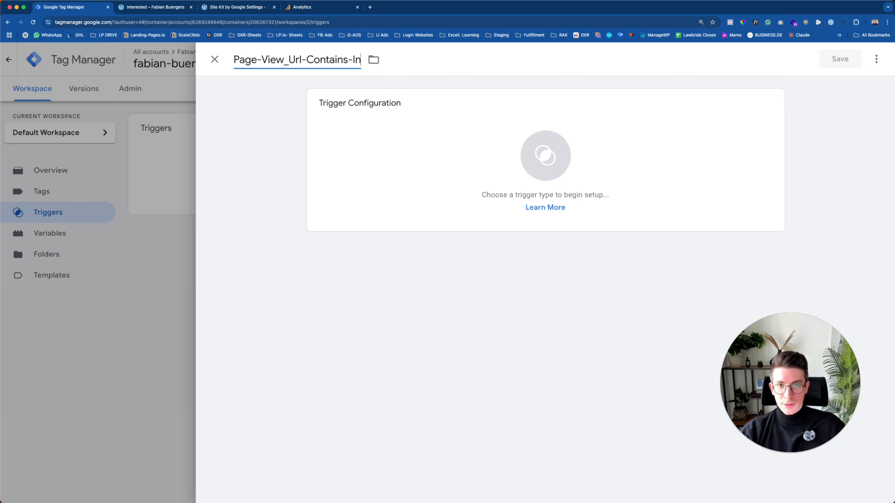
key(BackSpace)
key(BackSpace)
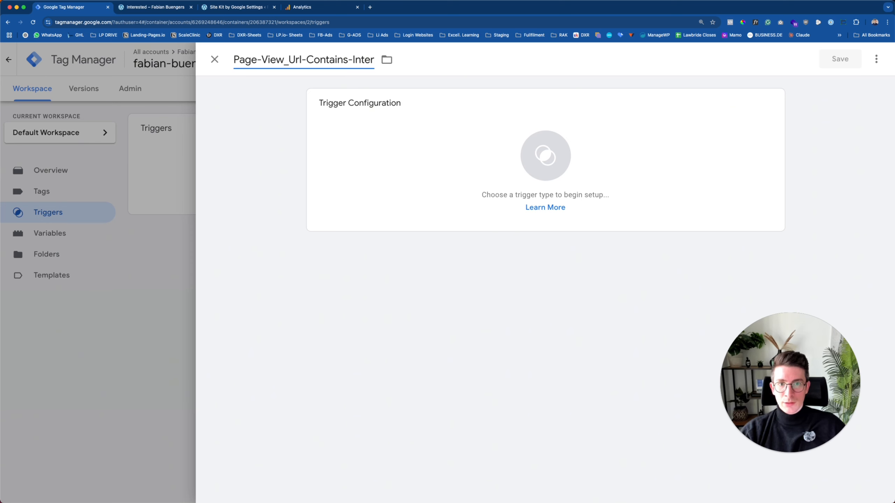
text(ested)
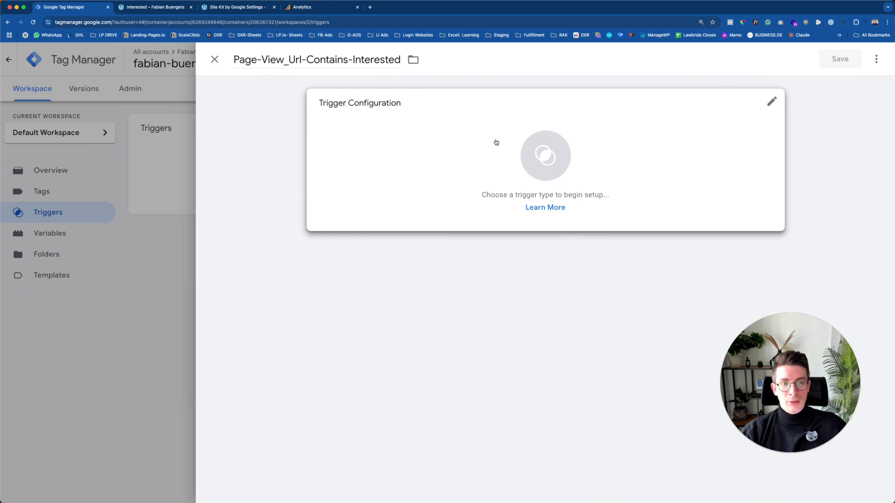
click(496, 142)
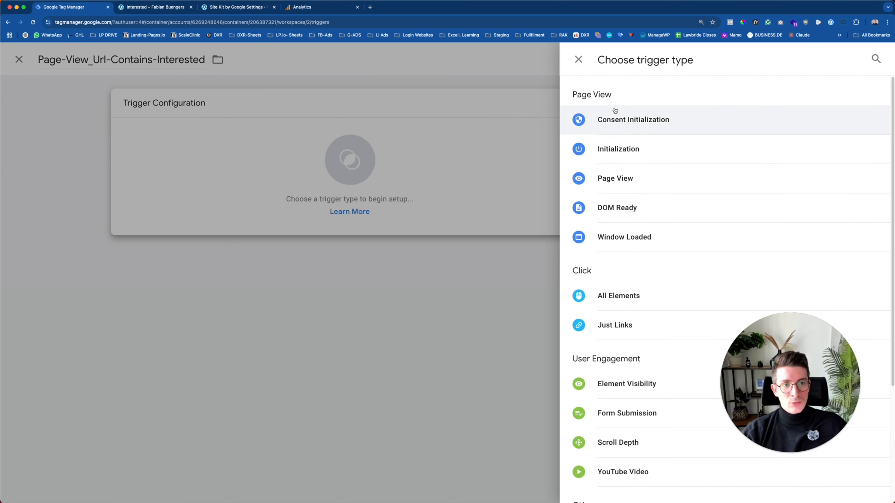
Make it a Page View trigger for Some Page Views where Page URL contains 'interested'.
click(620, 178)
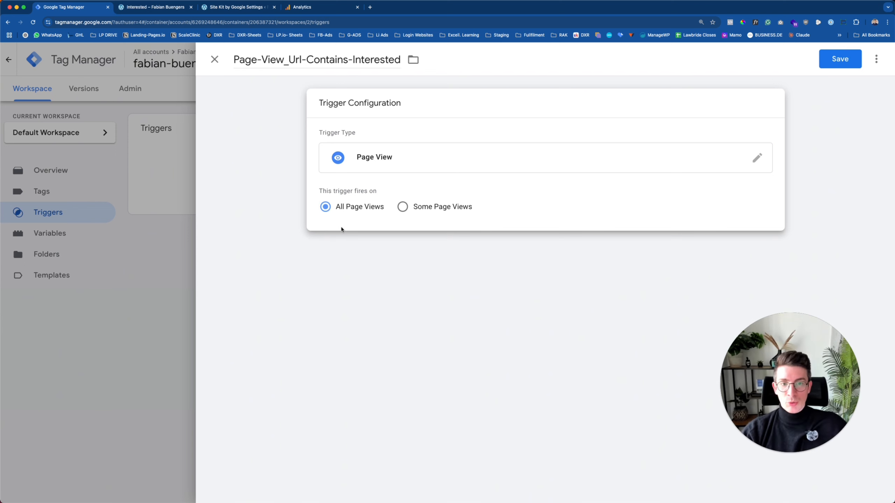
click(442, 208)
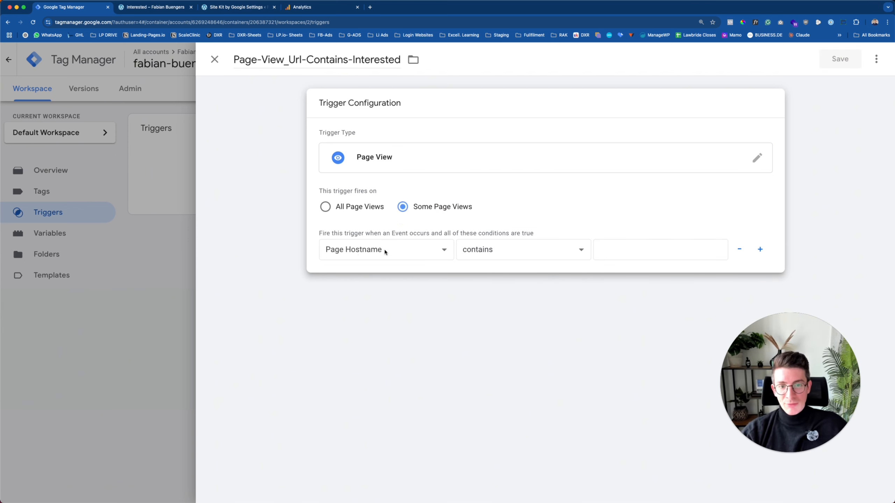
click(444, 251)
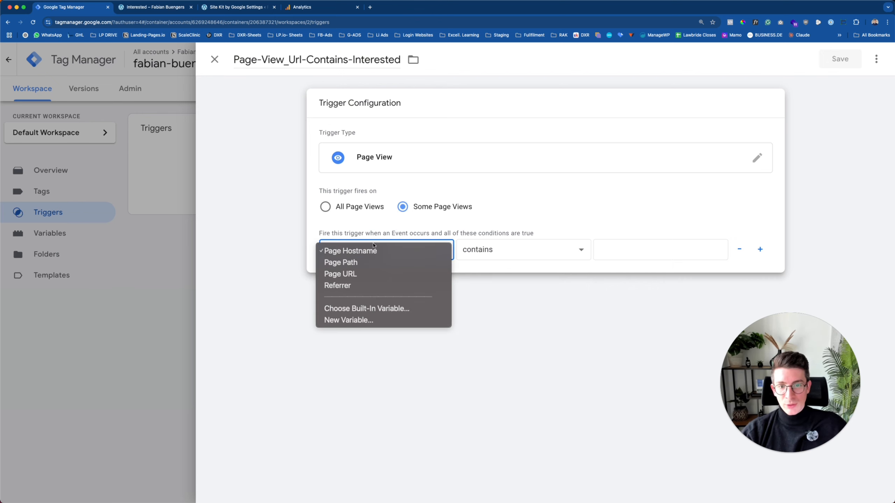
click(350, 274)
click(496, 252)
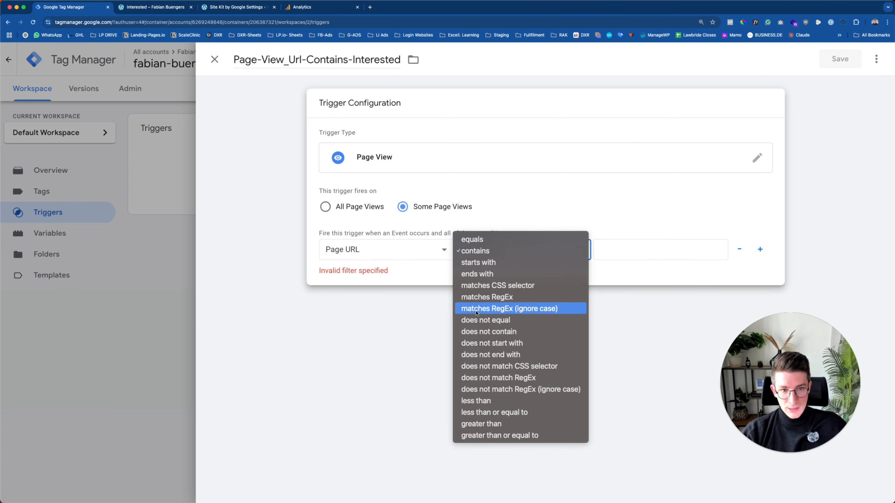
click(481, 251)
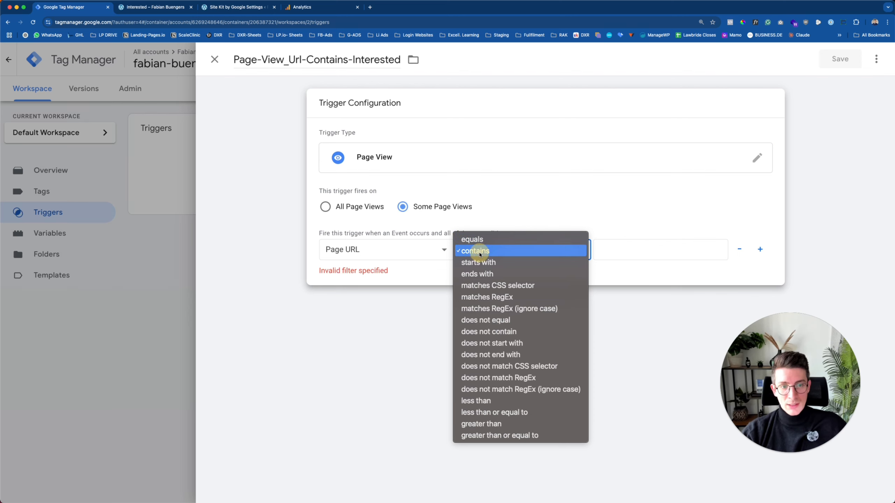
click(614, 252)
text(interested)
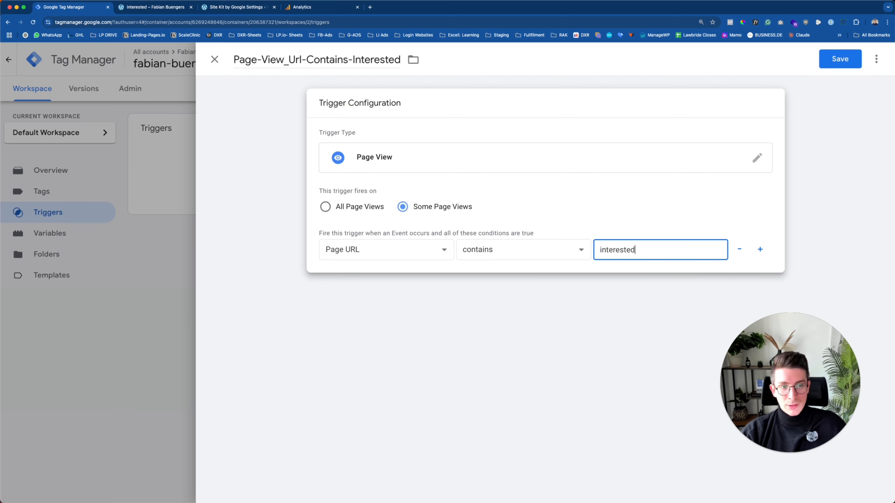
click(159, 10)
click(166, 22)
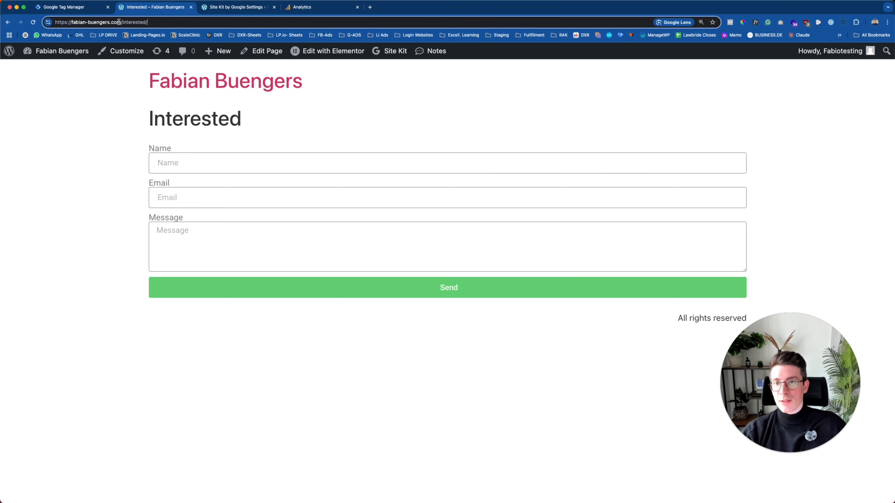
drag(146, 23, 40, 23)
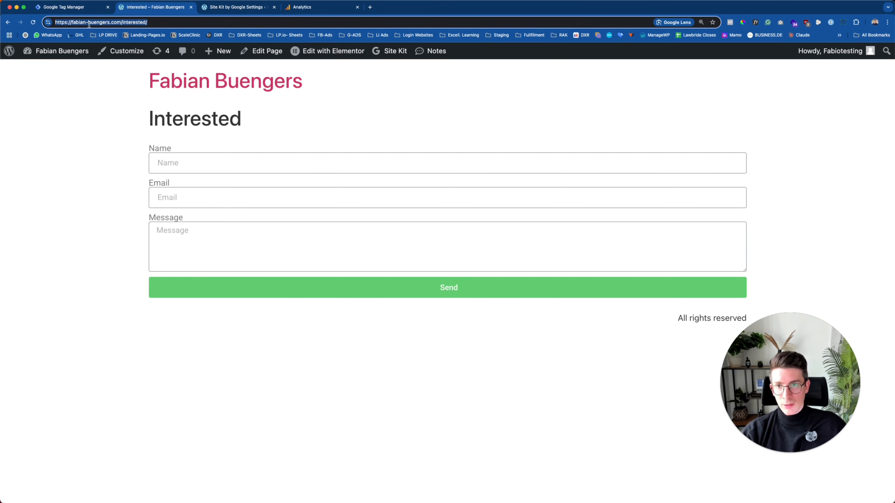
click(77, 8)
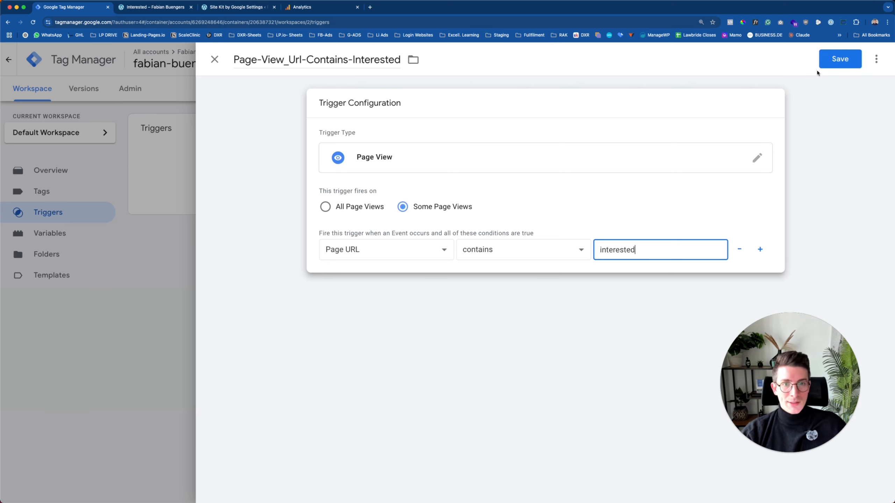
Save the Page-View_Url-Contains-Interested trigger and go to the tag list.
click(839, 59)
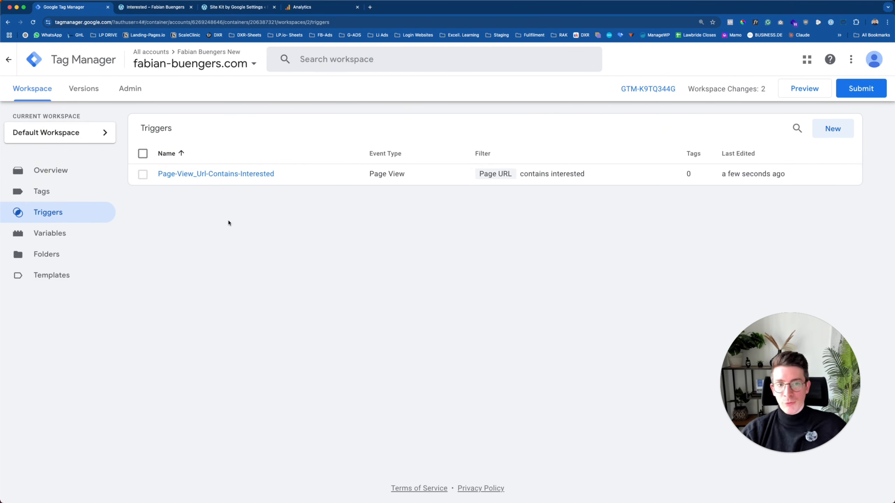
click(42, 193)
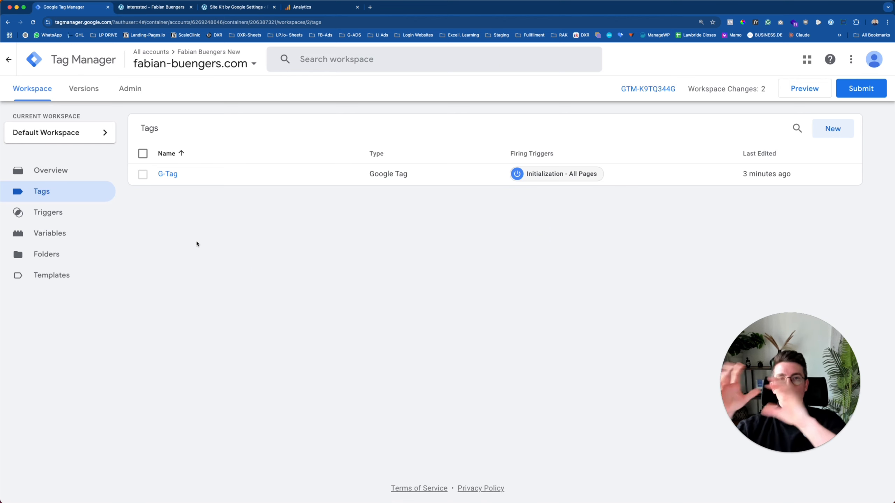
Create a new tag of type Google Analytics: GA4 Event.
click(835, 129)
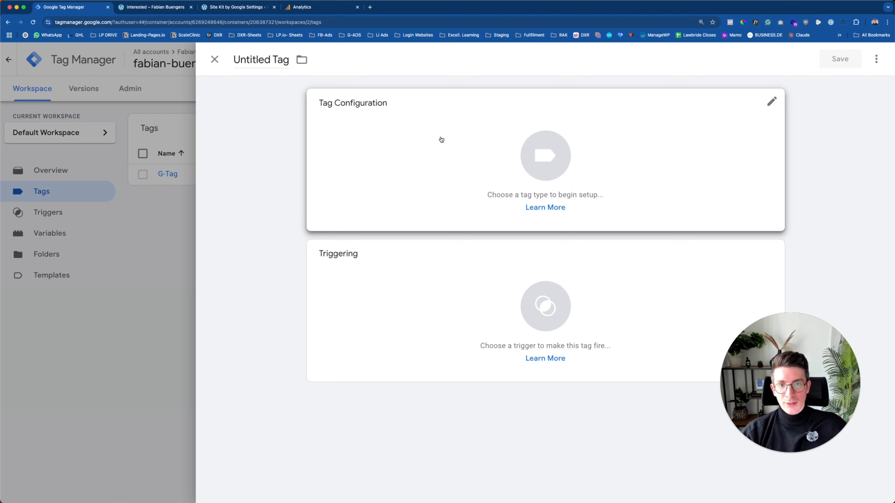
click(406, 144)
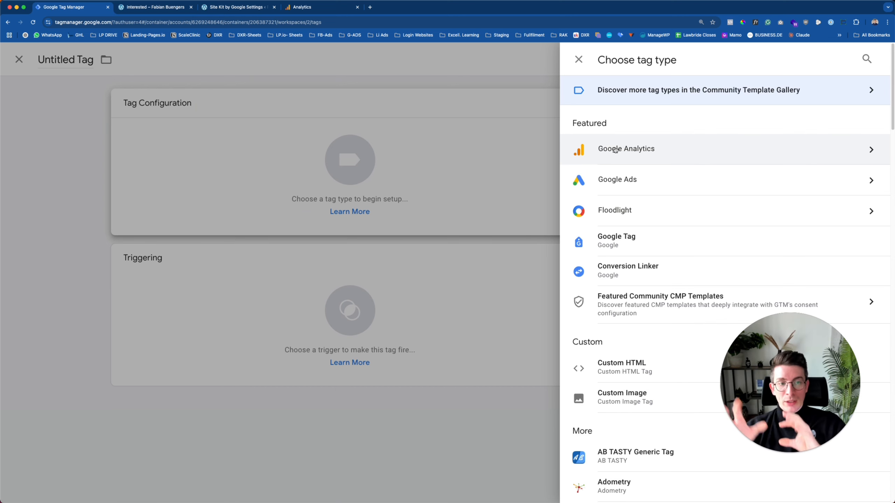
click(645, 152)
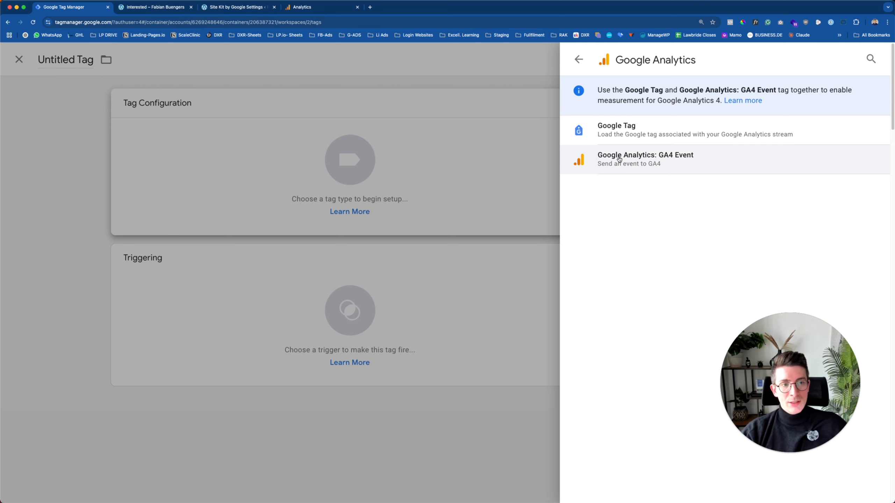
click(649, 161)
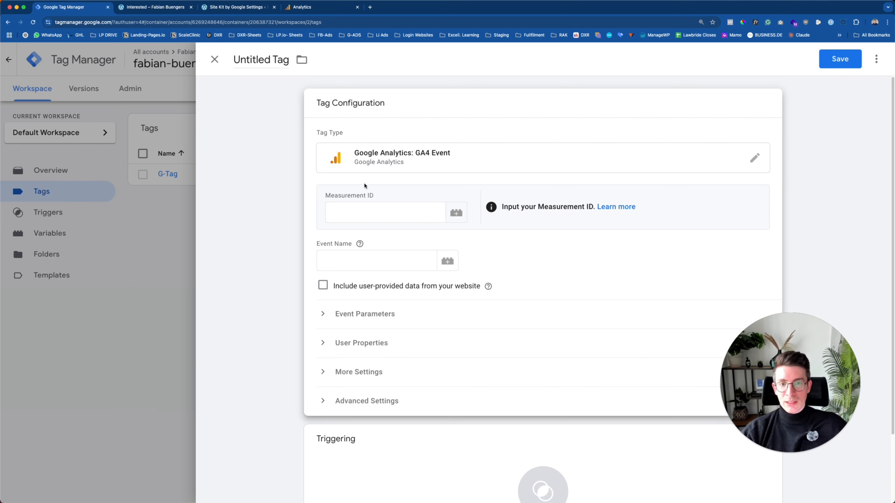
Inspect the empty Measurement ID field, then switch to Site Kit to find the ID.
drag(335, 196, 373, 196)
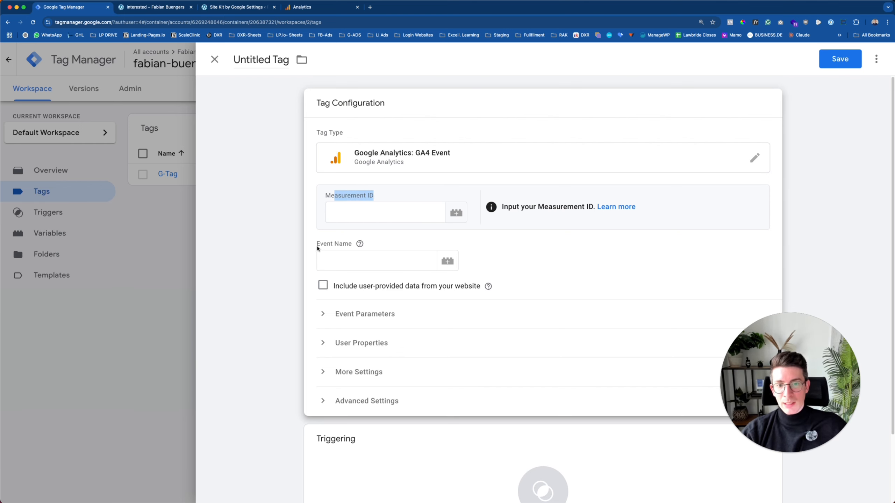
drag(317, 248, 355, 243)
click(354, 210)
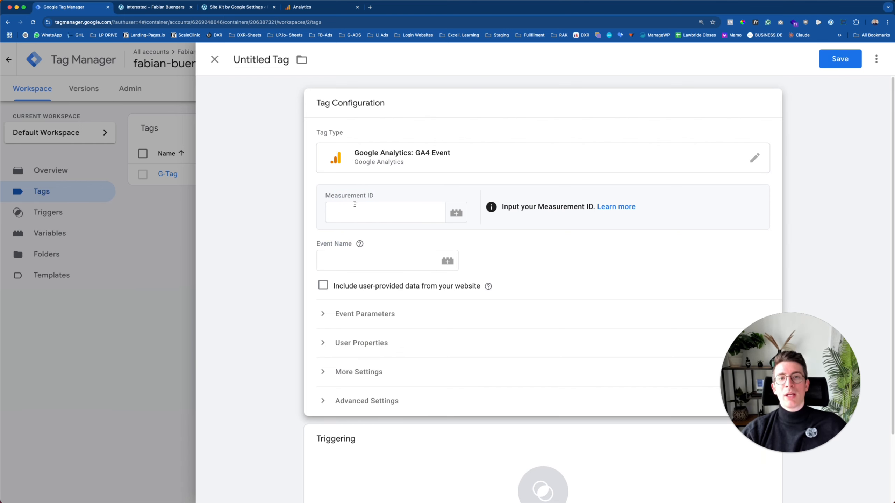
drag(324, 195, 384, 194)
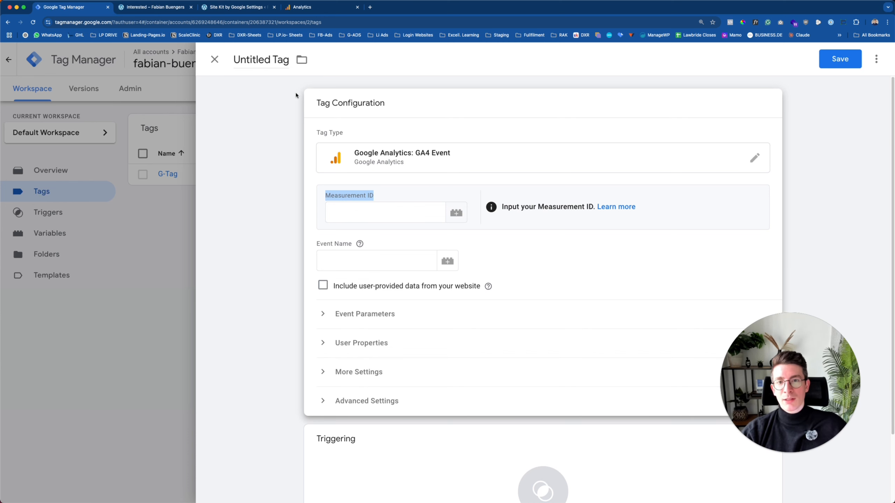
click(233, 7)
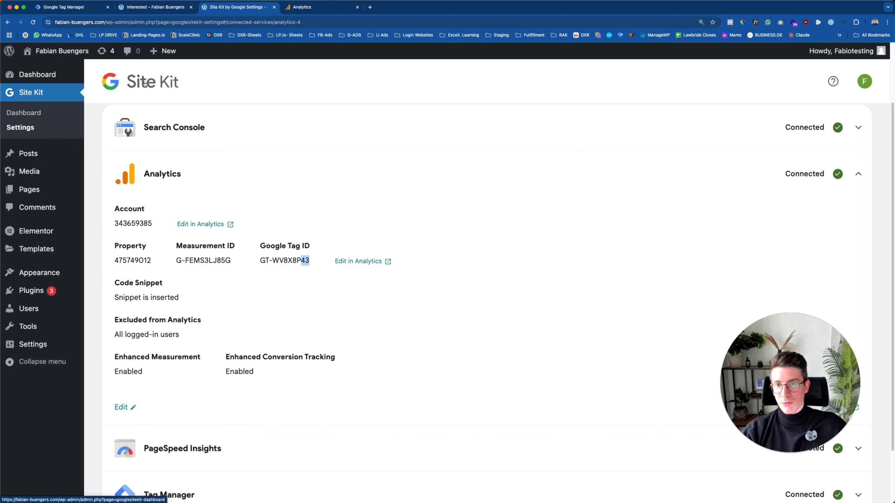
Copy the Analytics Measurement ID from Site Kit, then focus the GA4 Event tag's Measurement ID field.
scroll(152, 158, down, 1)
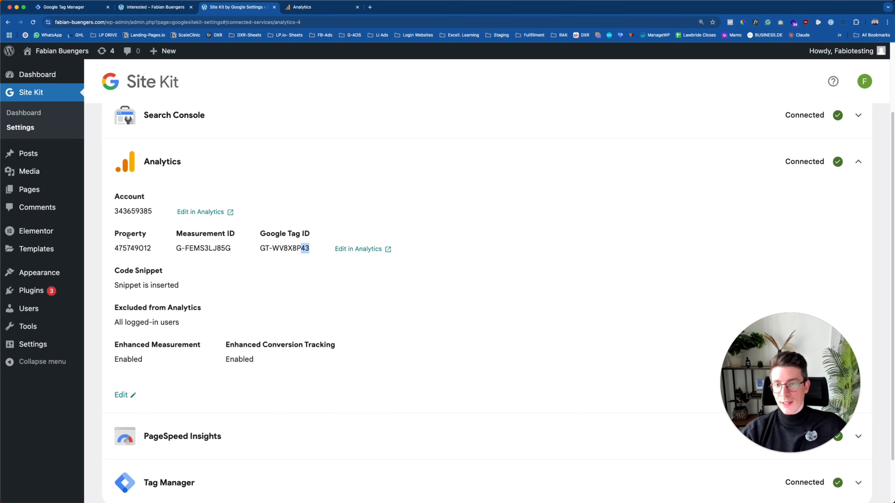
drag(114, 236, 298, 248)
click(199, 241)
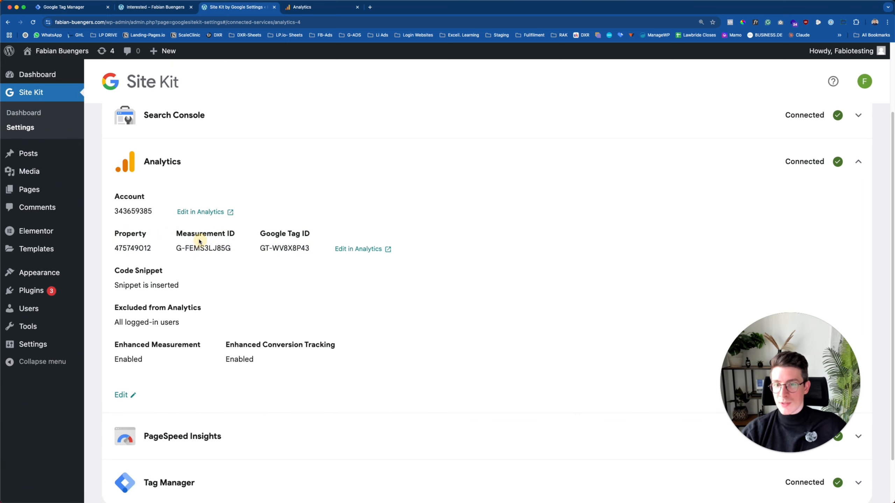
drag(176, 235, 237, 233)
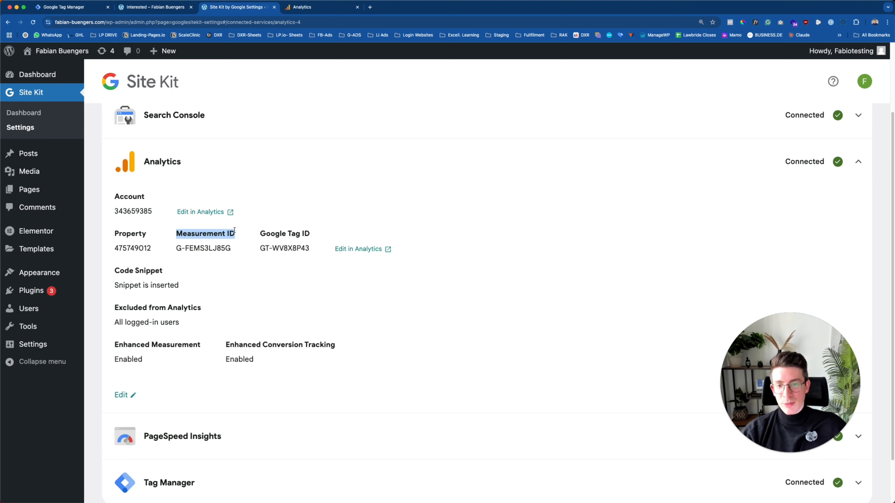
drag(176, 249, 234, 249)
right_click(220, 248)
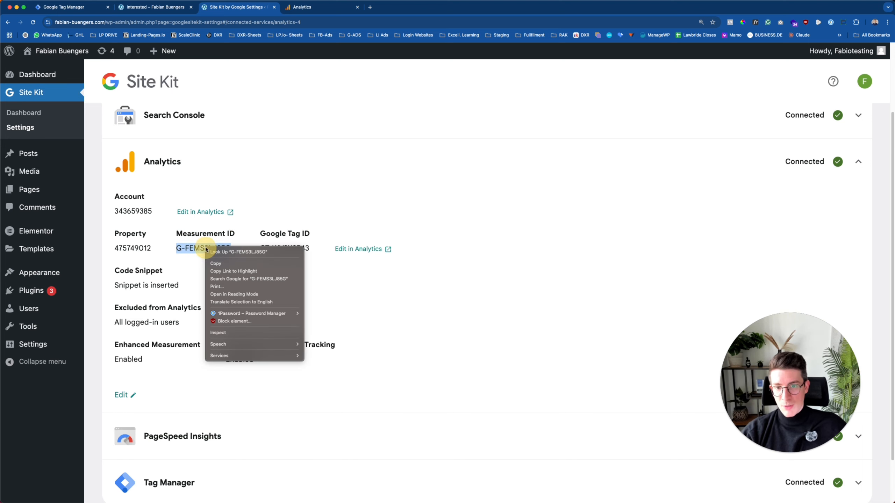
click(235, 260)
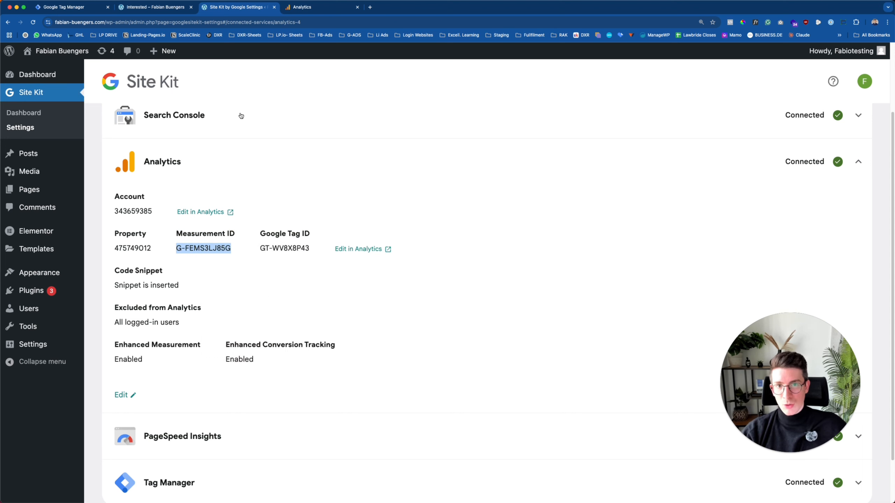
click(82, 11)
click(349, 214)
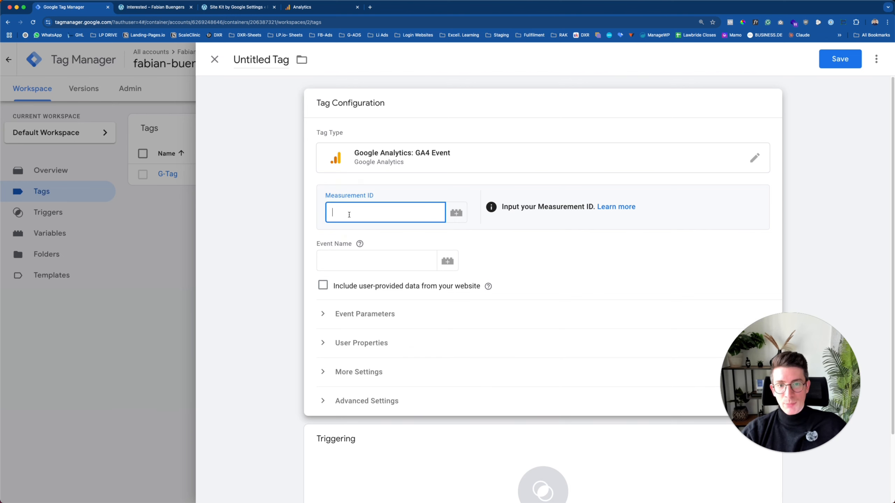
Paste G-FEMS3LJ85G into the GA4 Event tag's Measurement ID field and check it against Analytics.
key(super+v)
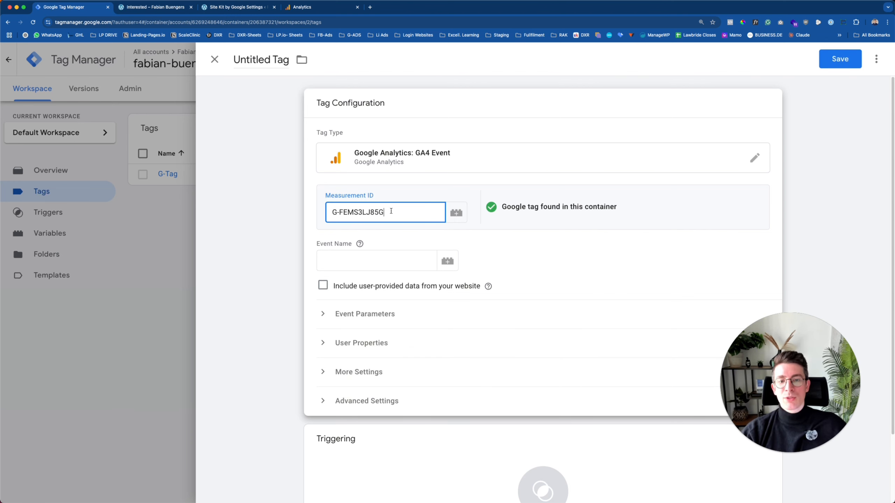
drag(391, 211, 308, 212)
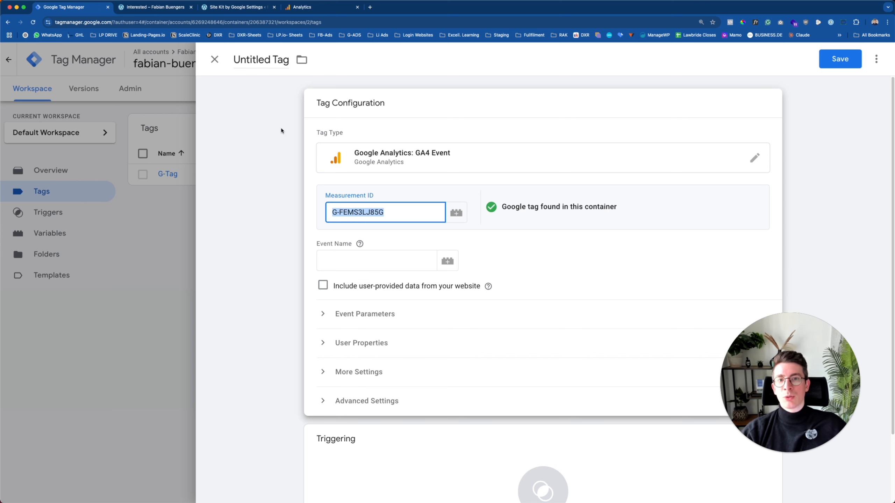
click(304, 7)
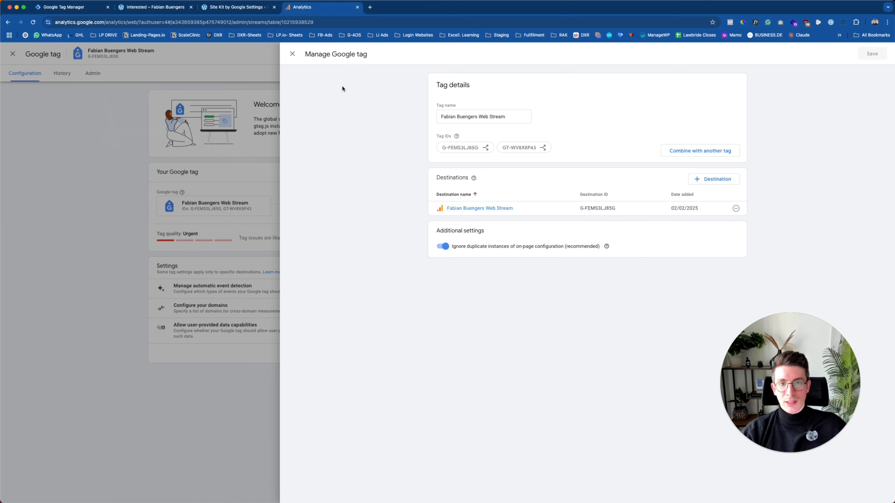
Copy the web stream's measurement ID G-FEMS3LJ85G from Analytics Admin > Data streams.
click(292, 54)
click(189, 57)
click(10, 489)
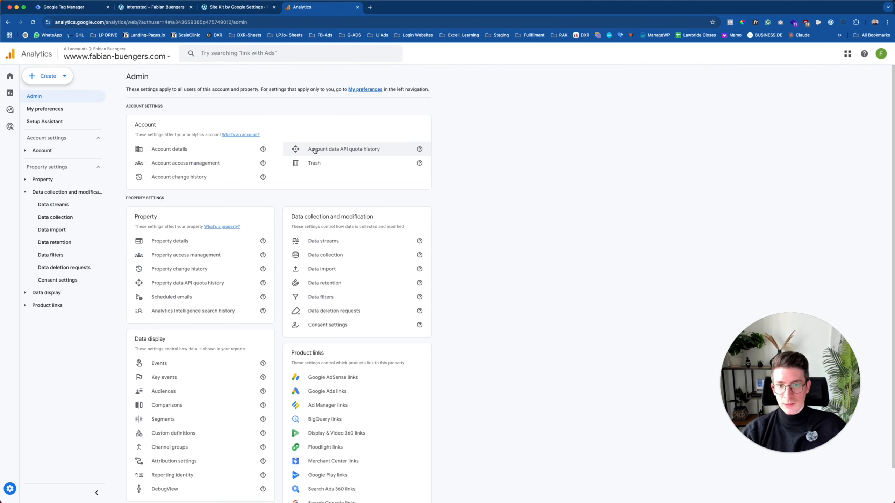
click(318, 241)
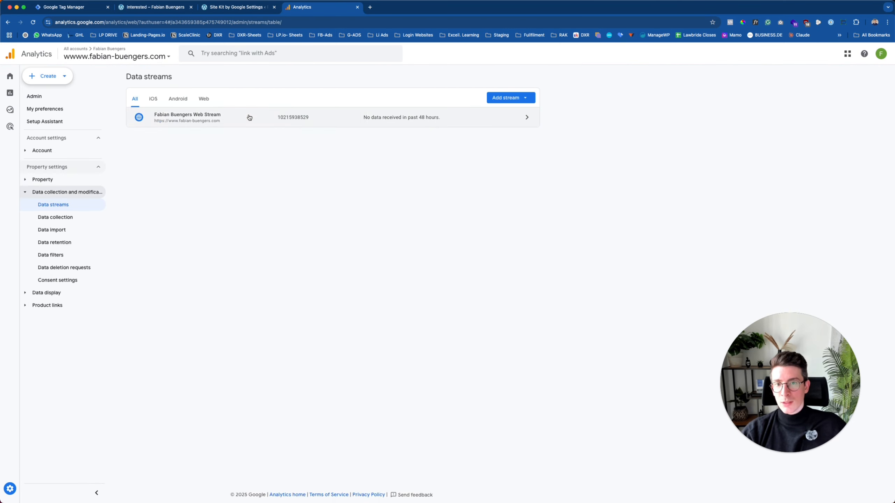
click(249, 118)
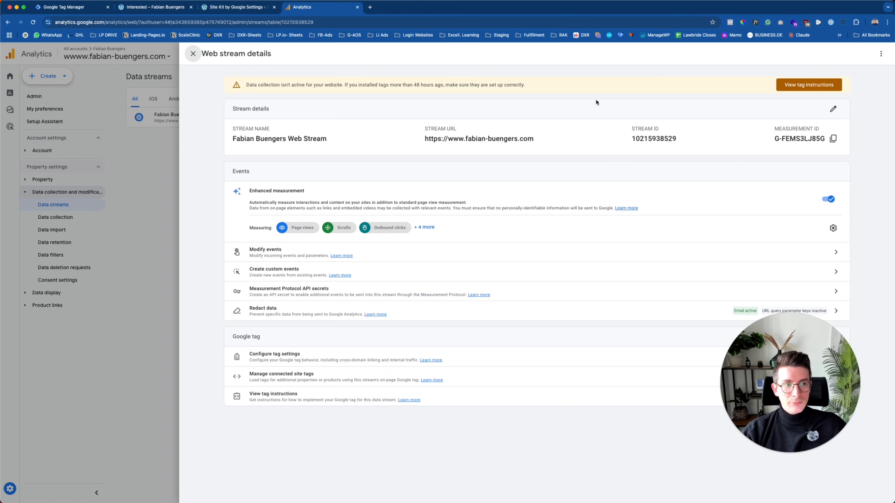
drag(774, 128, 819, 129)
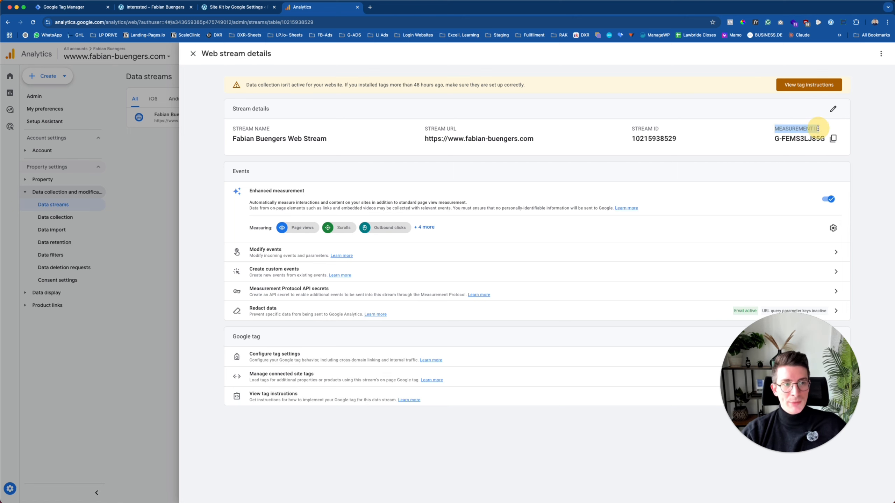
click(833, 139)
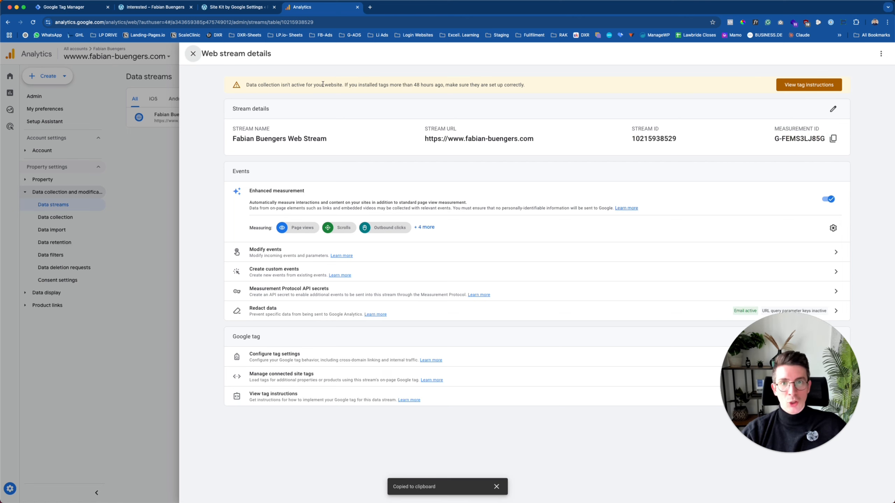
click(64, 9)
click(394, 212)
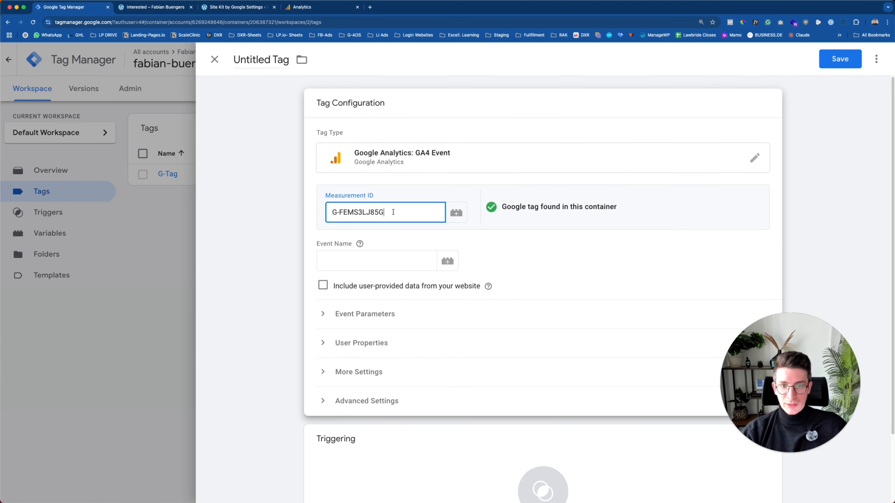
Enter Showed-Interest as the GA4 Event tag's Event Name.
scroll(393, 211, down, 2)
click(340, 214)
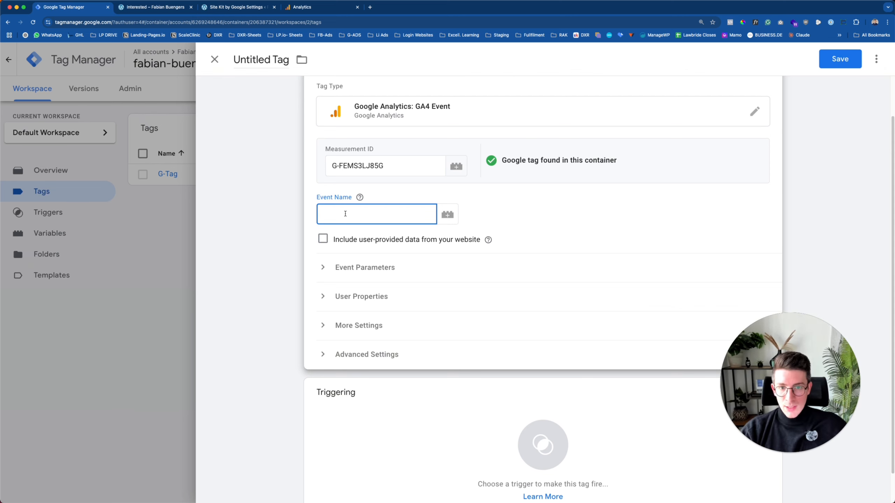
text(owed-Interest)
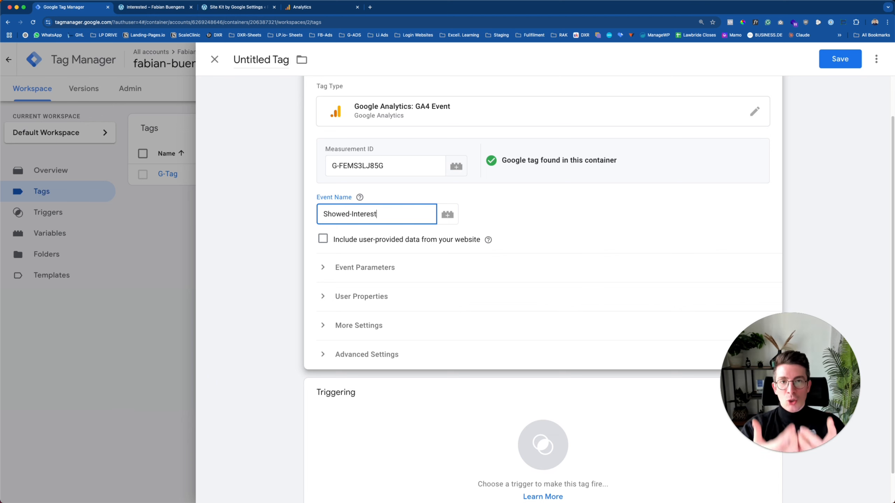
click(472, 214)
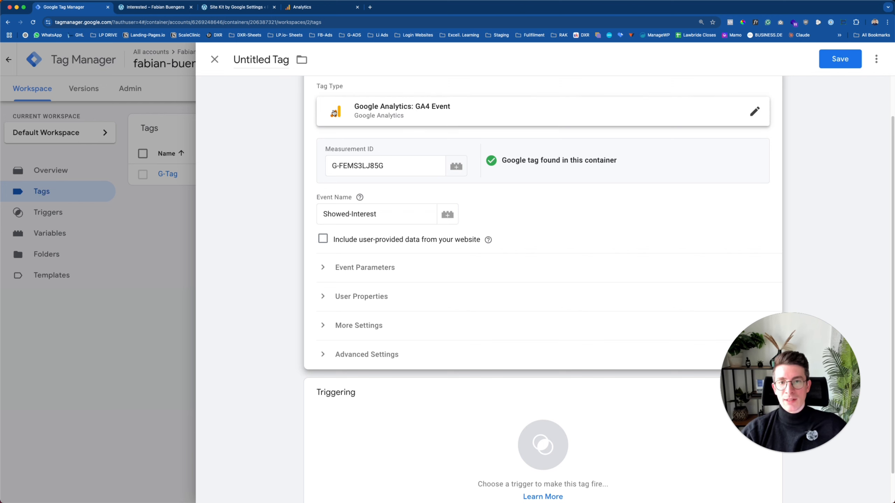
Title the tag GA4-Event_Showed-Interest_Pv-thank-you, correcting the typo at the end.
click(257, 61)
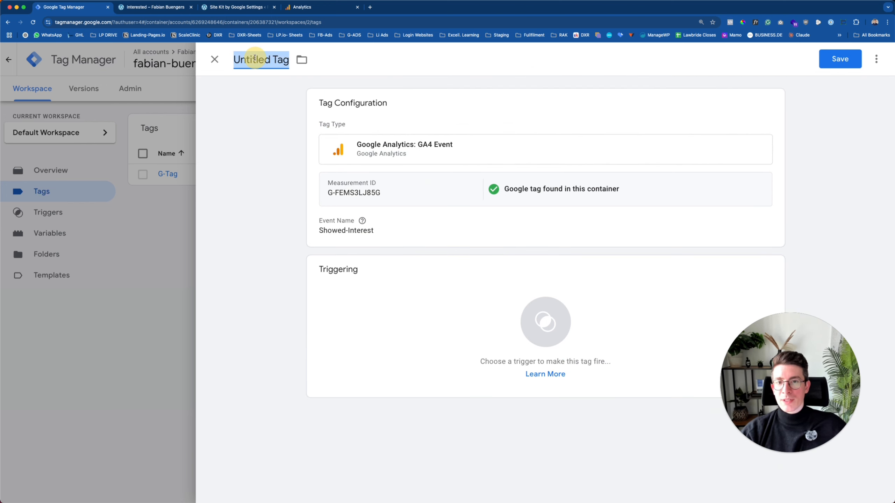
text(GA)
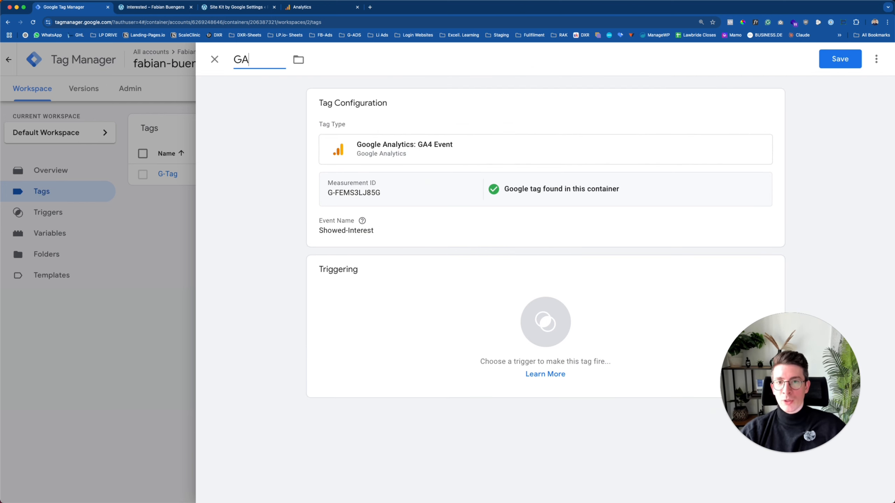
text(4-Ev)
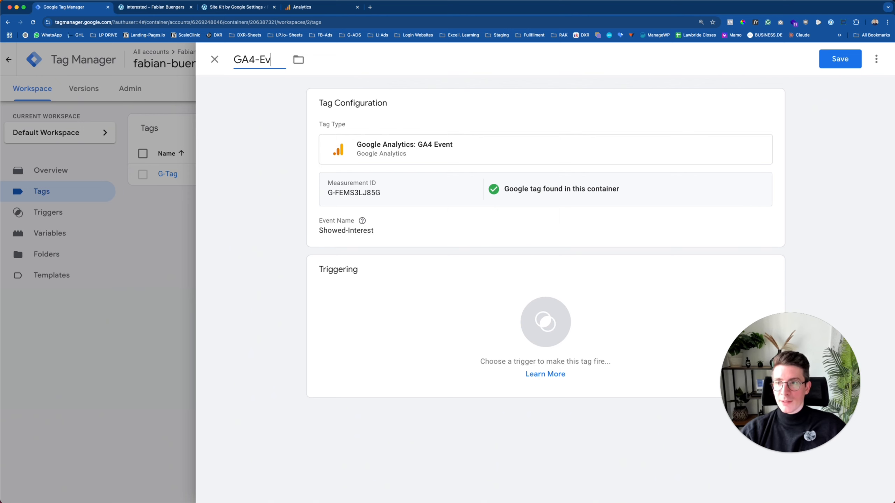
text(ent_S)
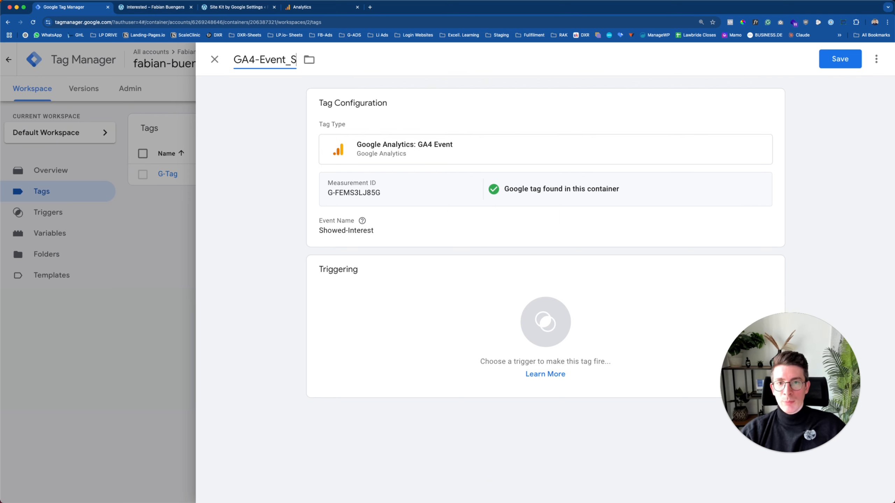
text(howed-Interest)
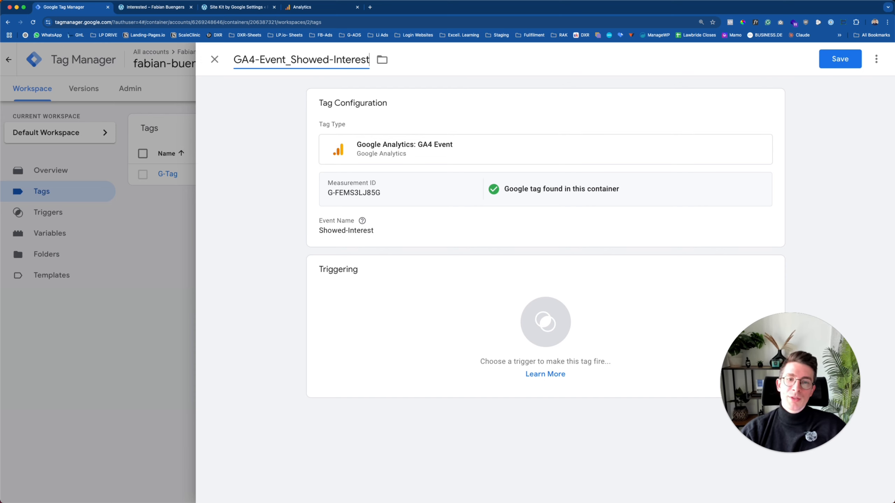
text(_)
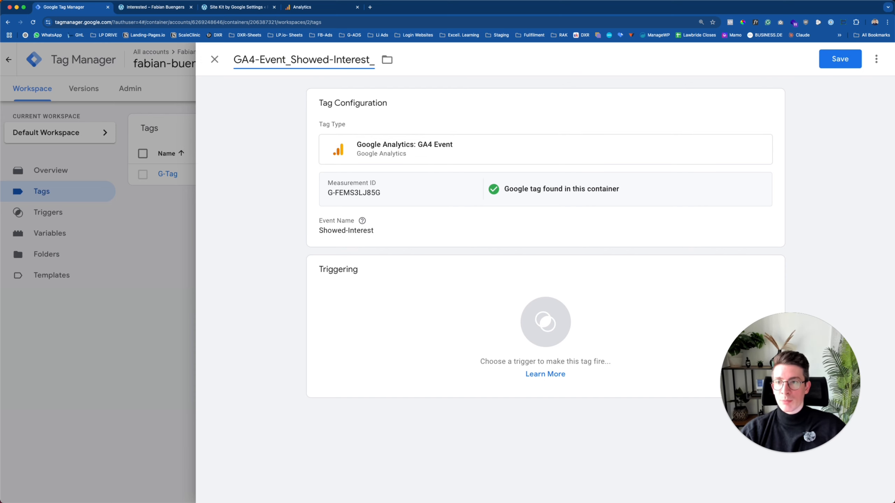
text(Pv-thank-uo)
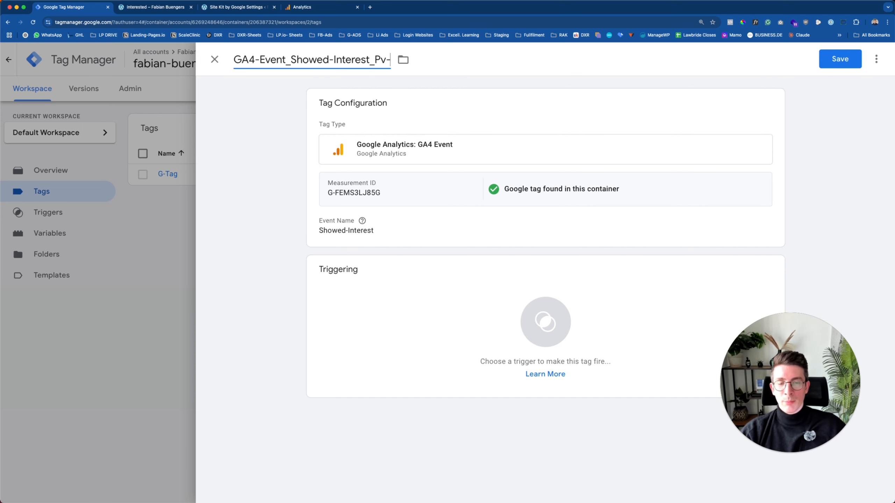
key(BackSpace)
key(BackSpace)
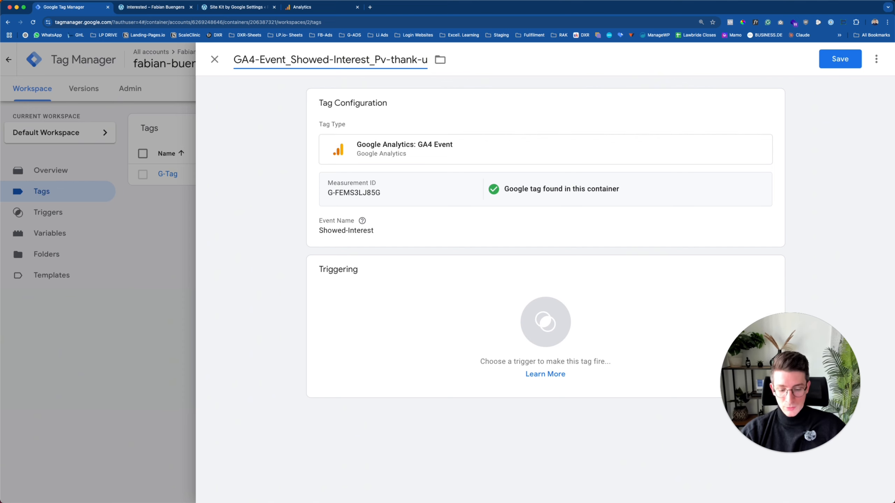
text(you)
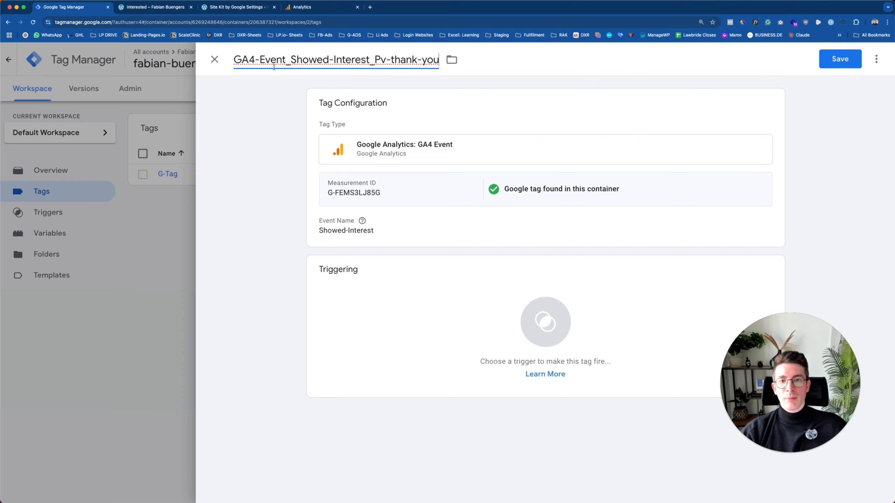
drag(237, 60, 416, 59)
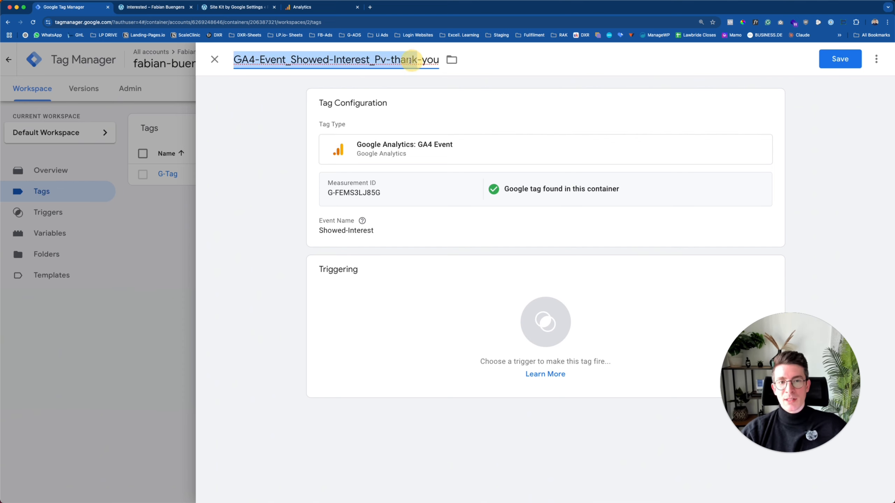
click(385, 61)
click(276, 156)
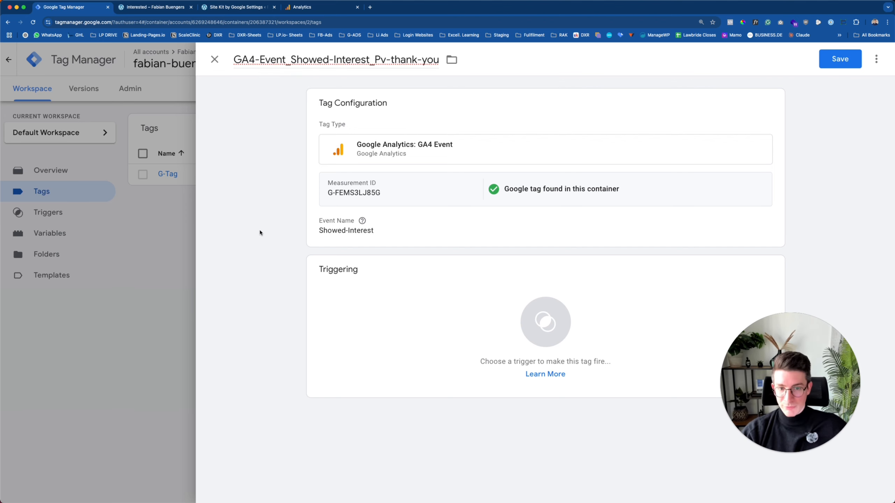
Attach the Page-View_Url-Contains-Interested trigger to the GA4 event tag and save it.
click(444, 302)
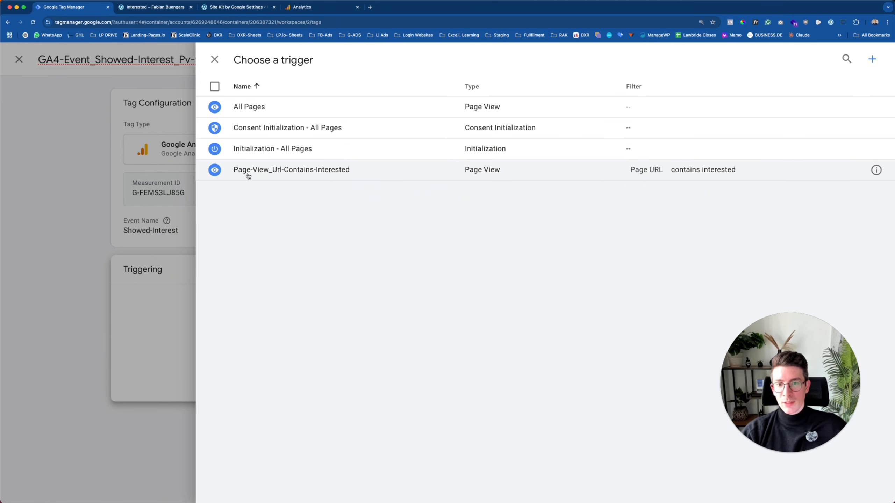
click(311, 170)
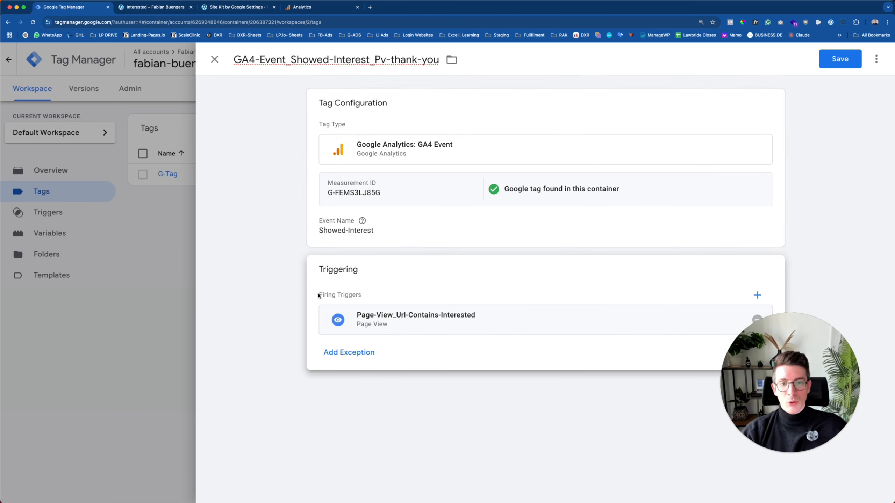
click(840, 58)
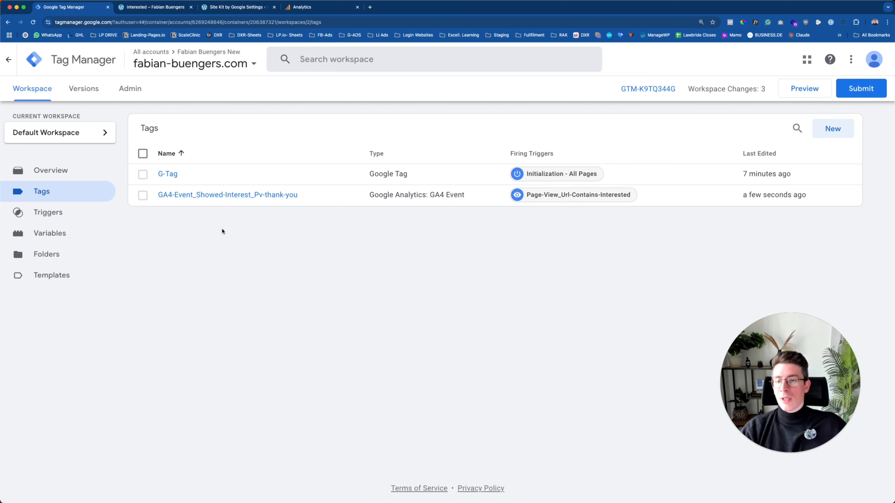
Create a Page View trigger that fires on some page views where Page URL contains thank-you.
click(47, 214)
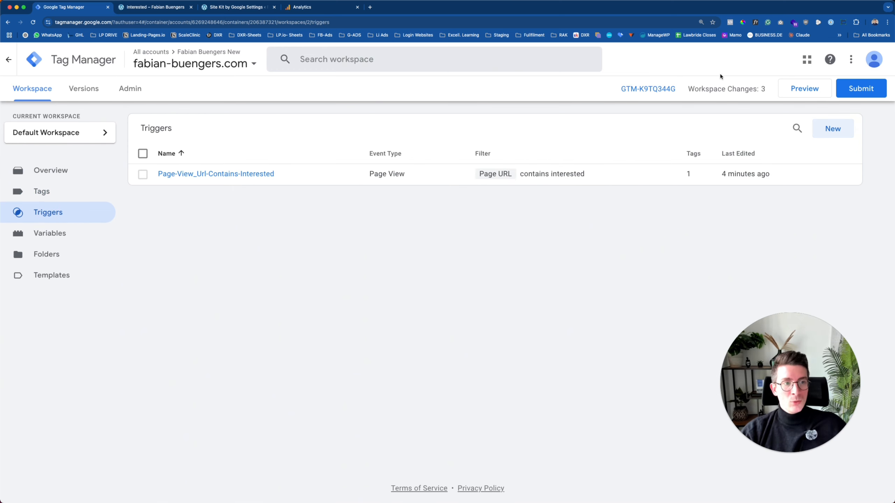
click(832, 128)
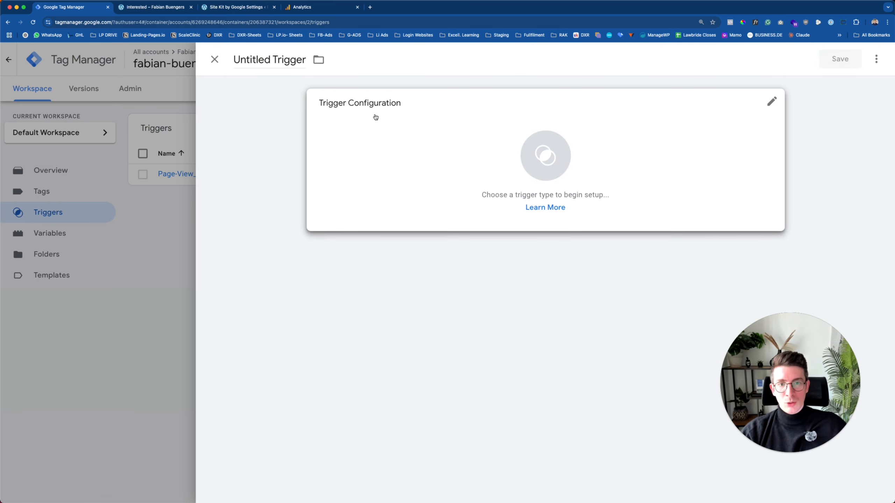
click(452, 129)
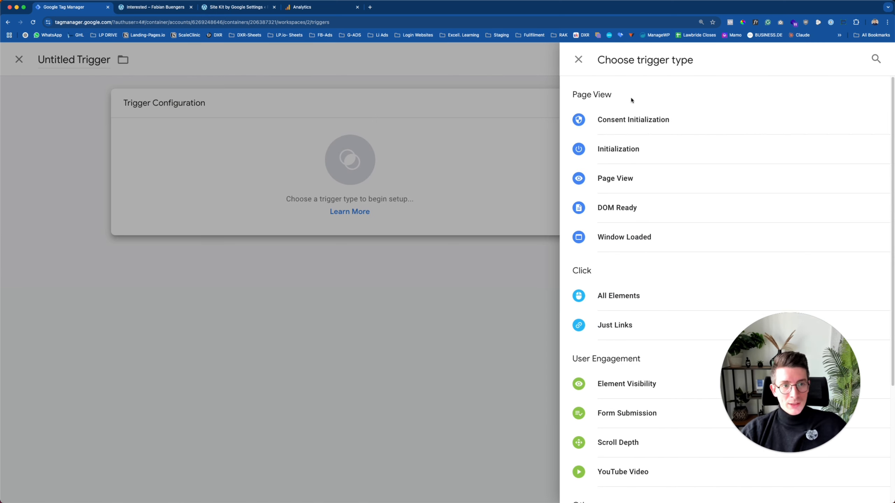
click(619, 177)
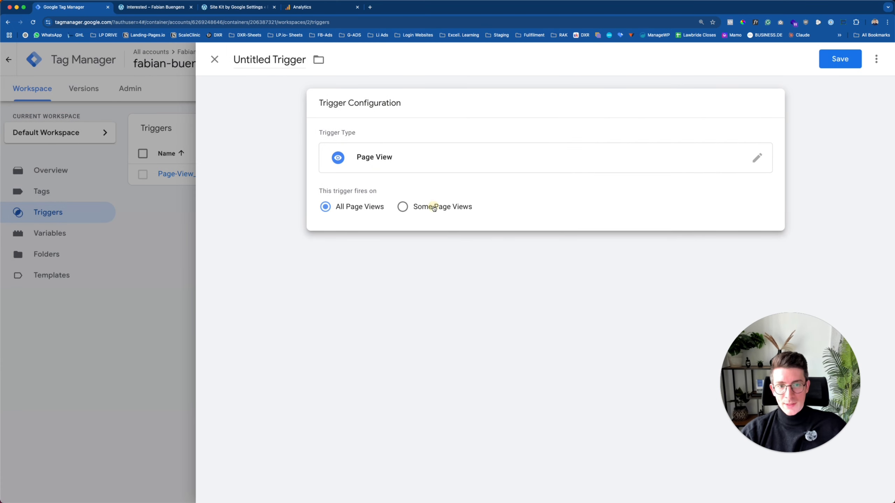
click(433, 207)
click(361, 250)
click(408, 274)
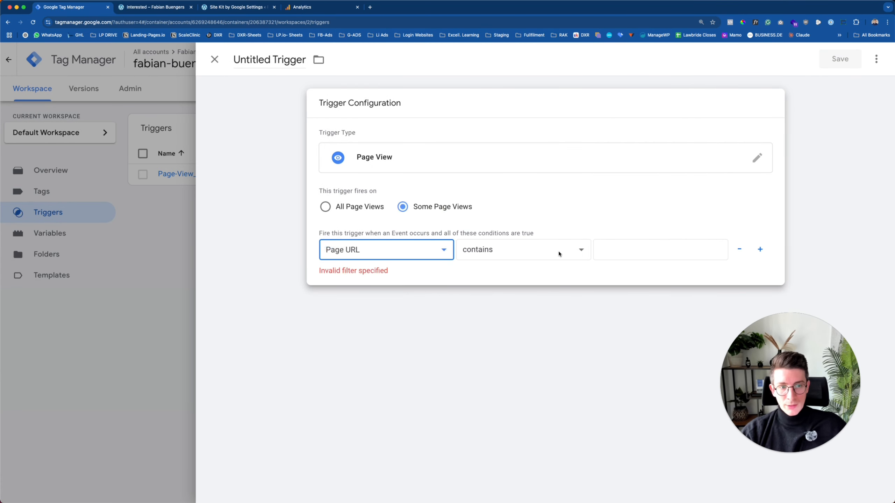
click(624, 250)
text(thank-y)
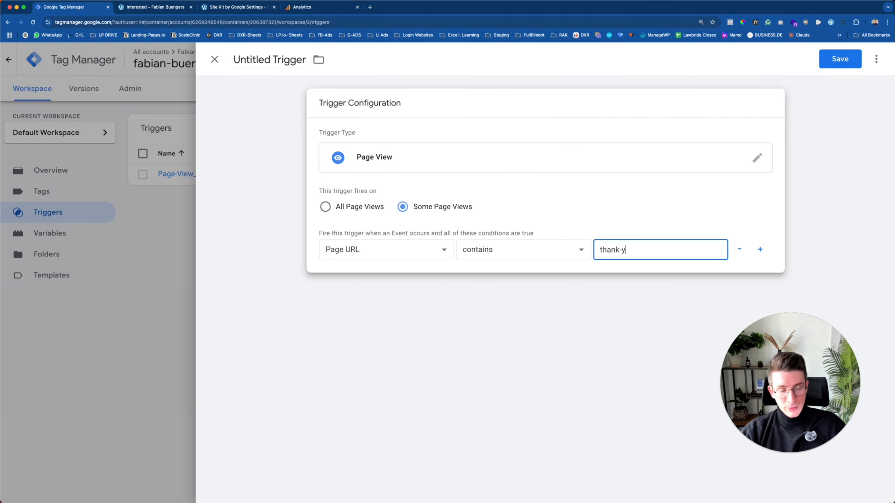
text(ou)
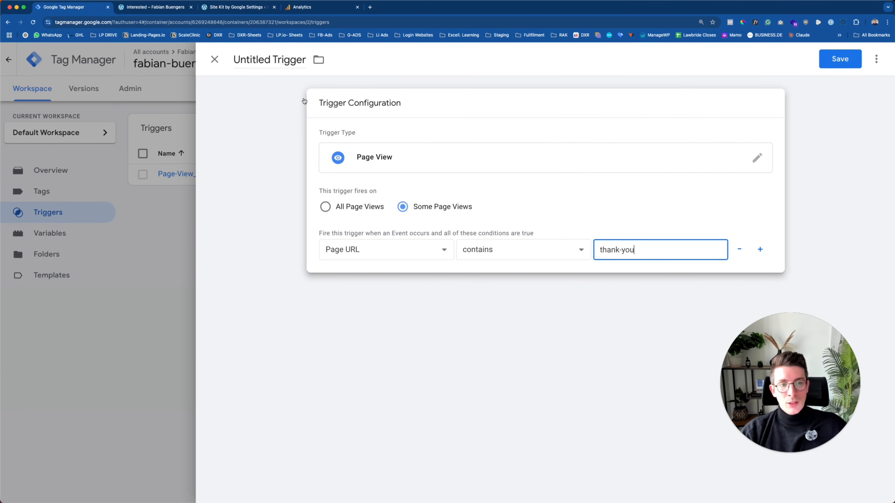
Name the trigger Page-View_contains-thank-you and save it.
triple_click(266, 59)
text(Page)
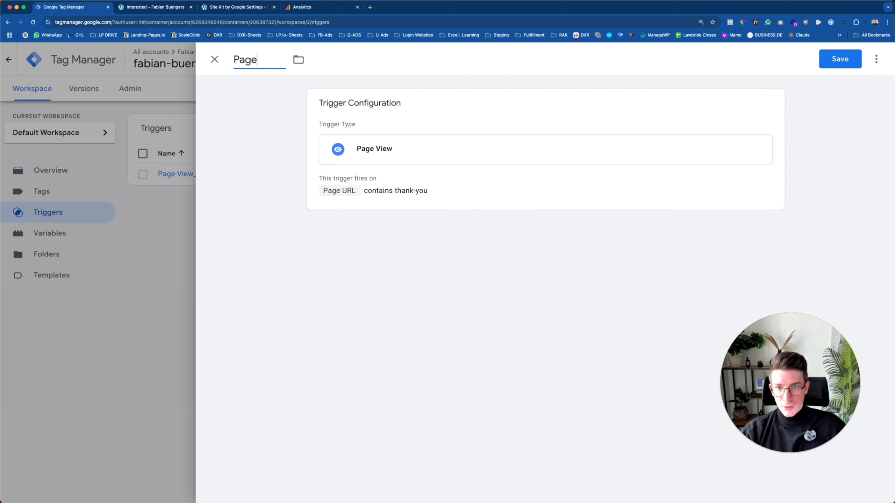
text(-View_)
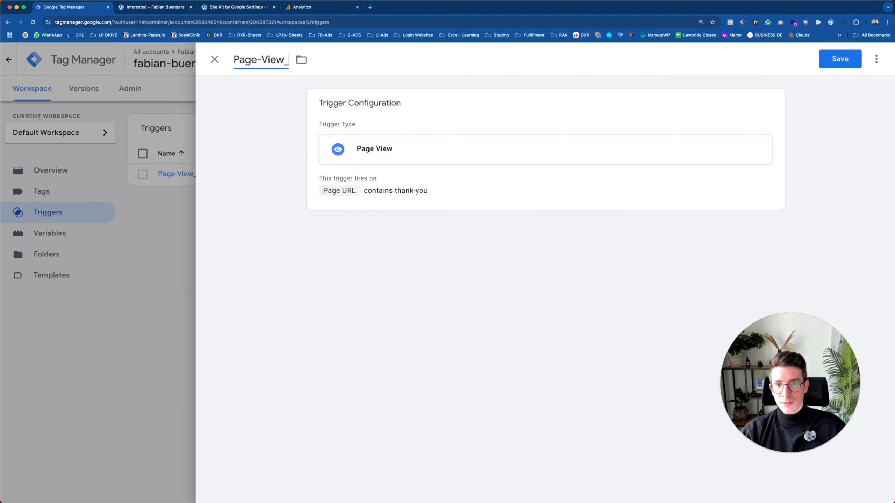
text(contains-)
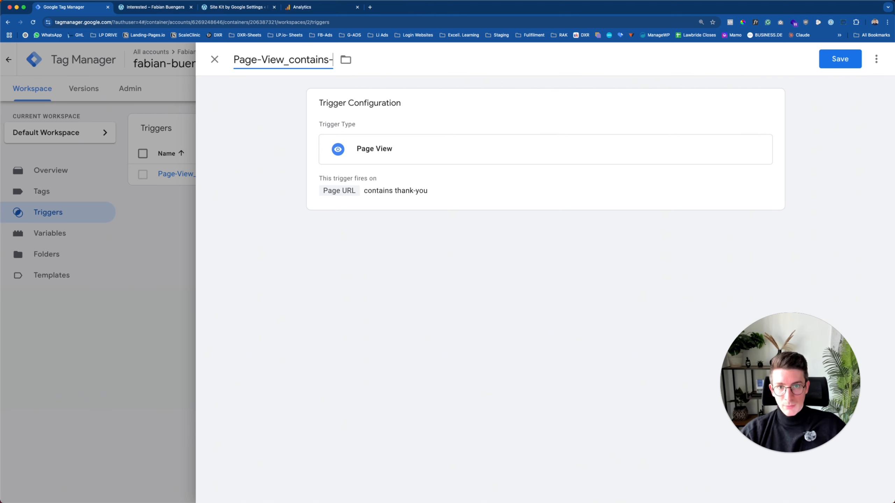
text(thank-you)
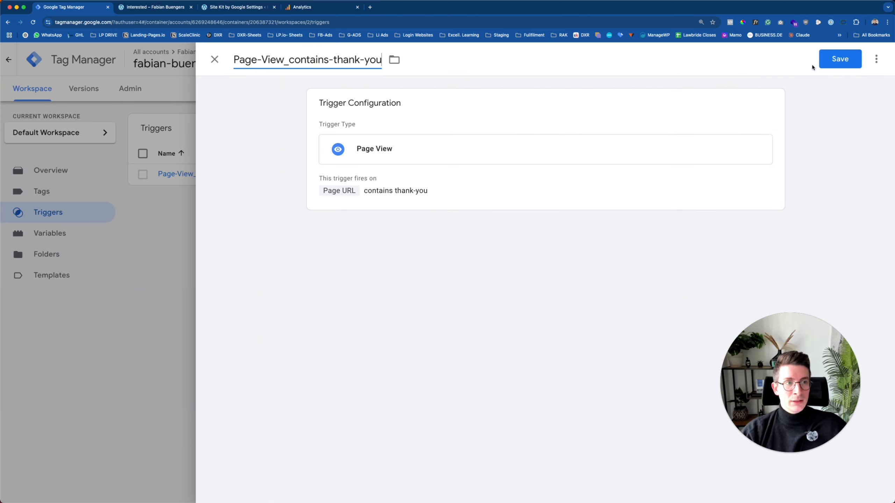
click(840, 58)
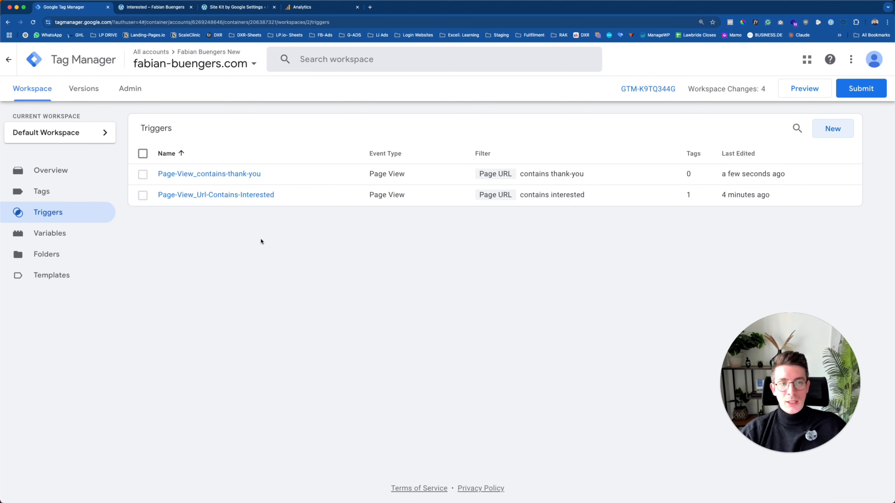
Create a new tag of type Google Analytics > GA4 Event.
click(49, 191)
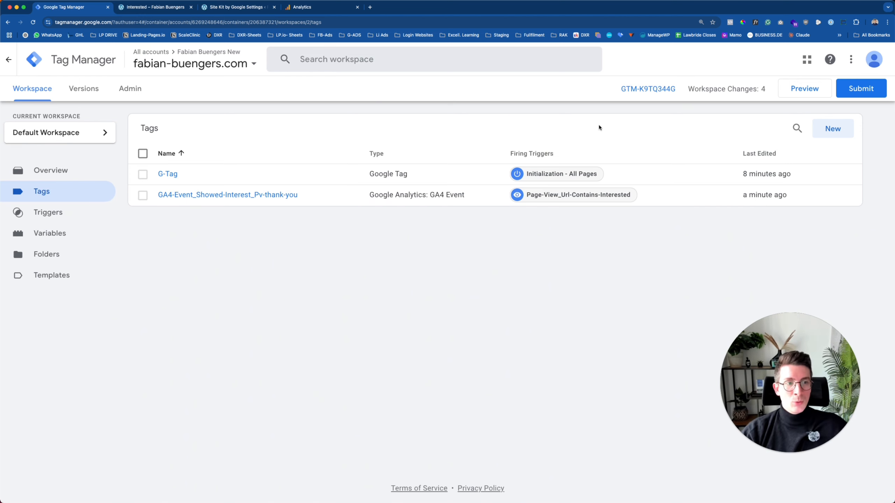
click(831, 127)
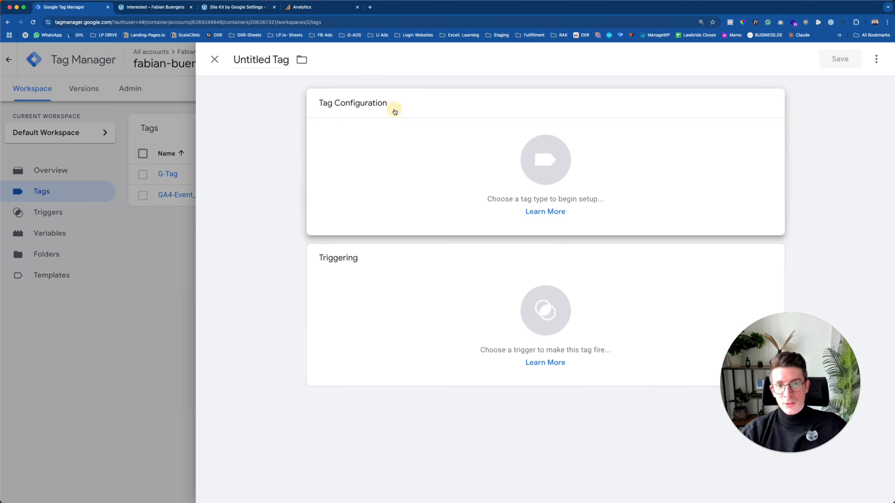
click(376, 129)
click(625, 148)
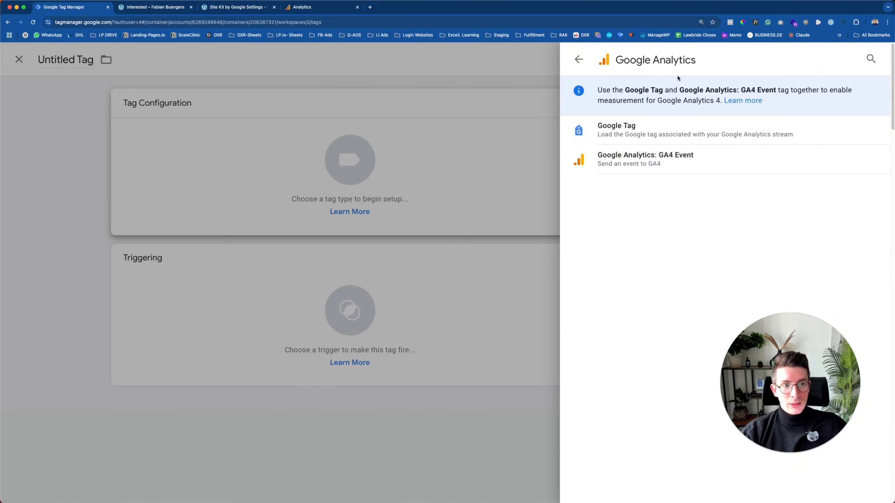
click(666, 160)
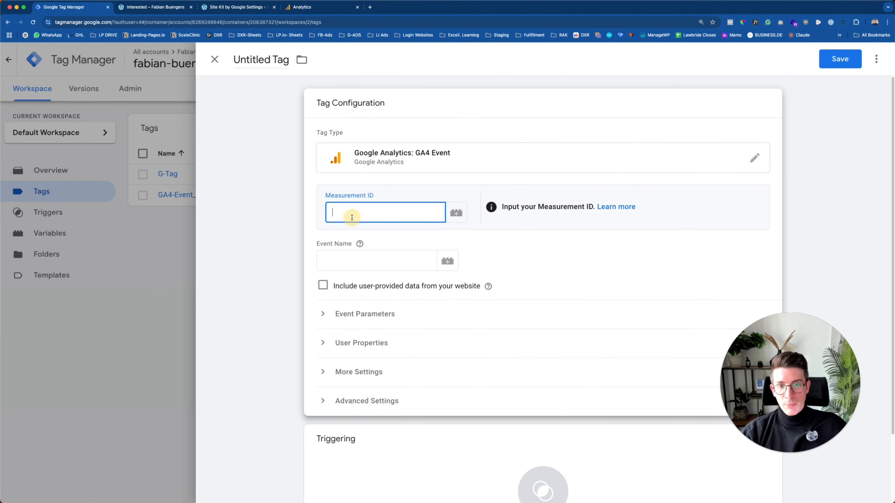
Copy the Measurement ID from Site Kit and paste it into the new tag.
click(234, 8)
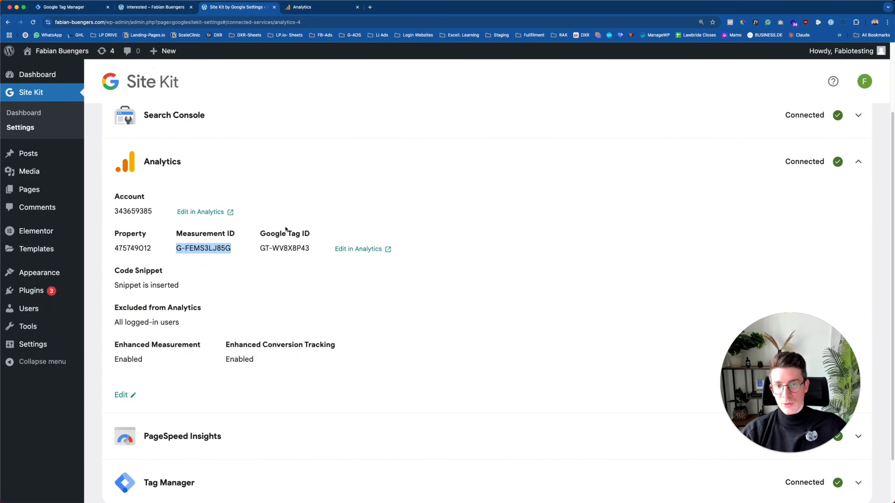
right_click(211, 248)
click(225, 262)
click(77, 7)
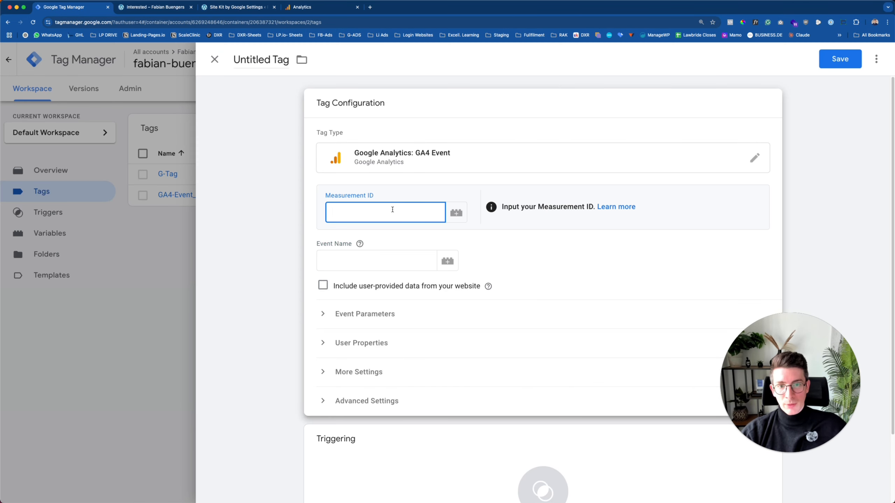
key(super+v)
Set the tag's Event Name to Lead-Generated.
click(343, 262)
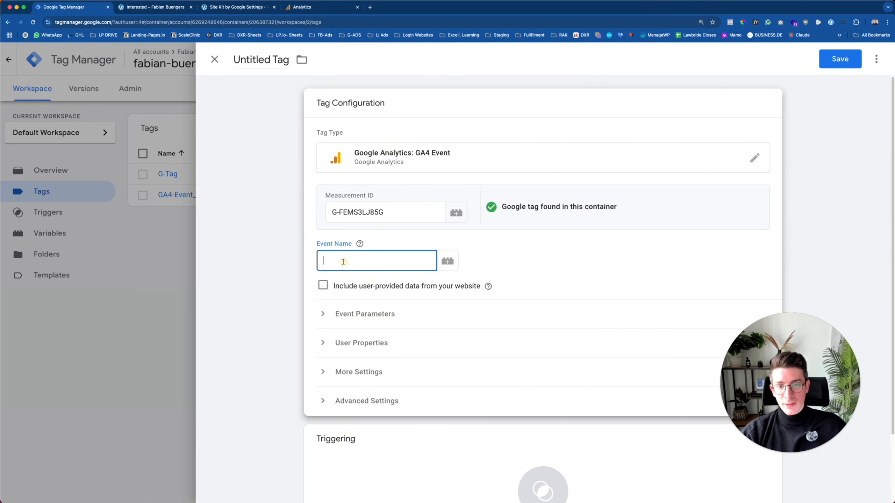
text(Lead-)
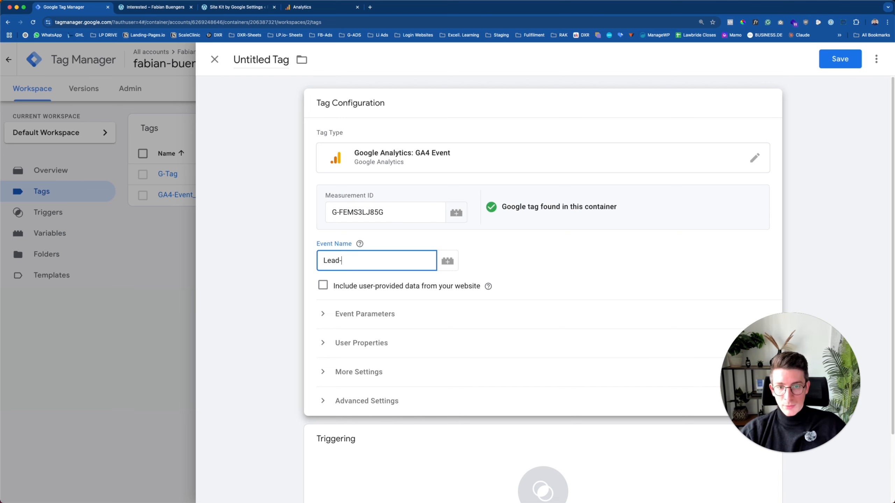
text(Generated)
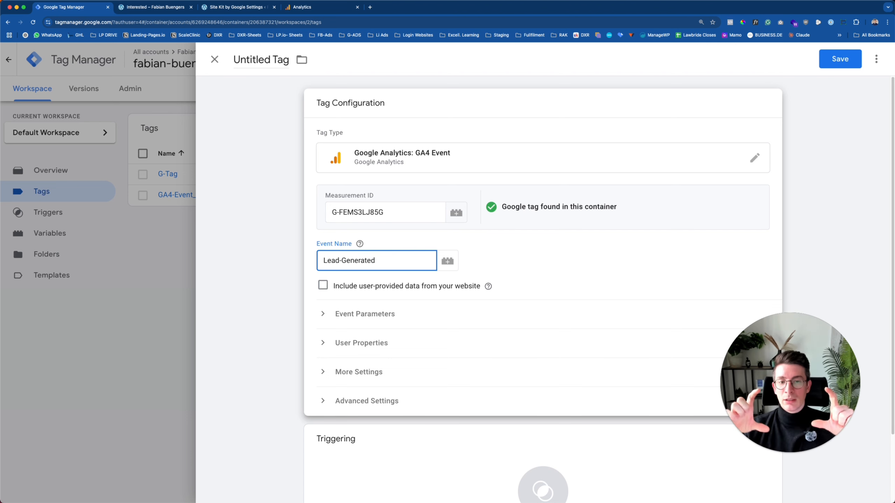
scroll(495, 257, down, 3)
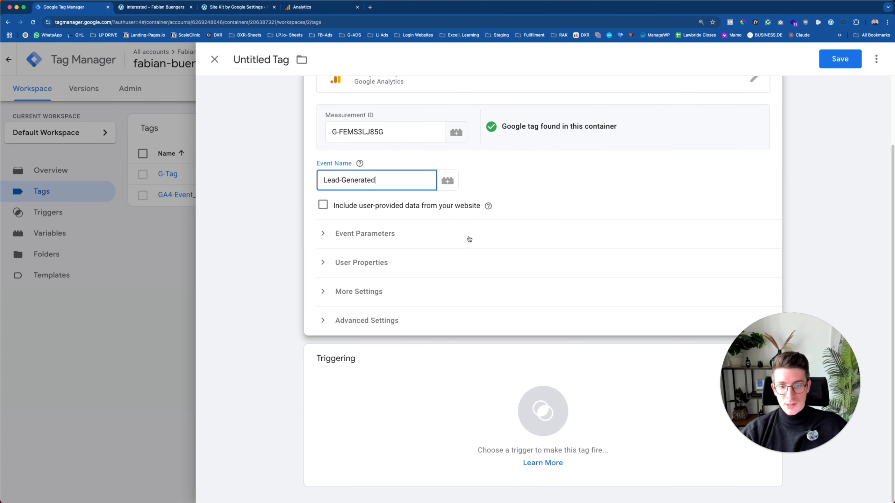
click(372, 361)
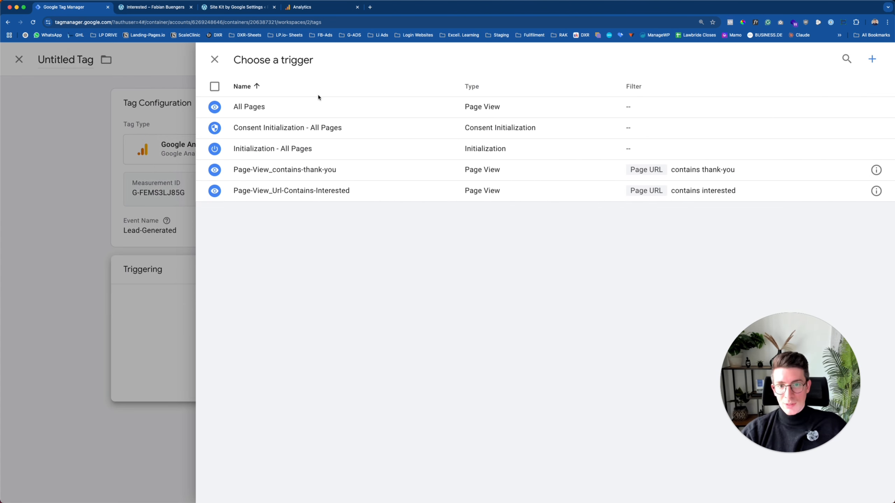
Fire the tag on Page-View_contains-thank-you, name it GA4-Event_Lead-Generated_Pv-thank-you, and save.
click(322, 170)
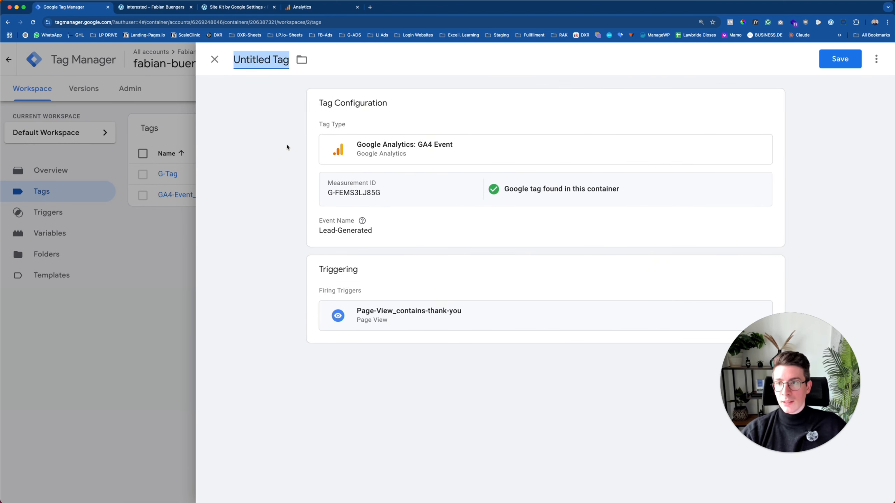
text(GA4)
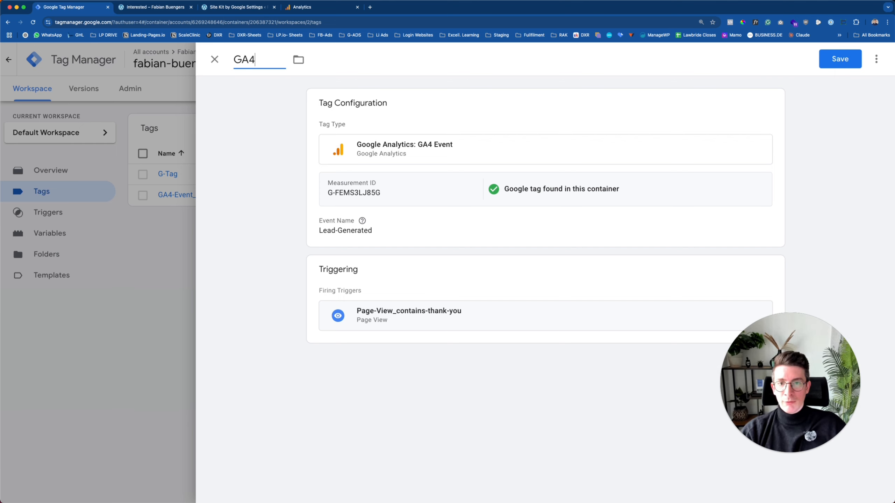
text(-Event_)
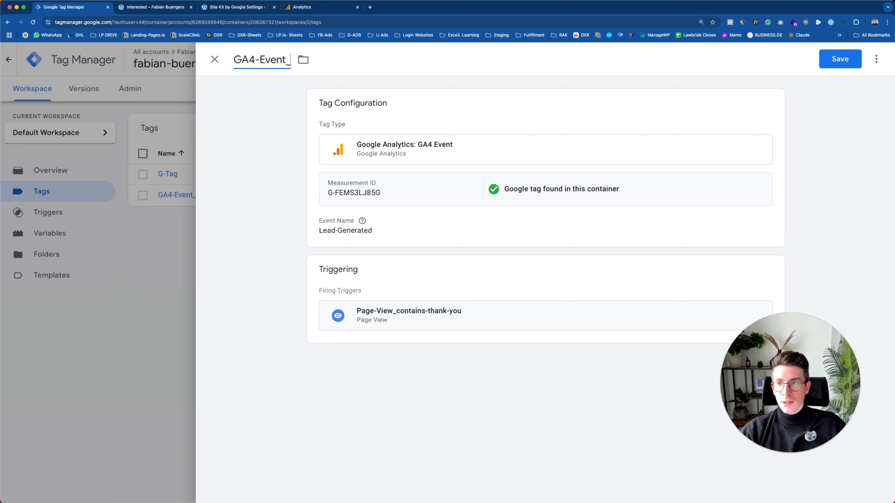
text(Lead)
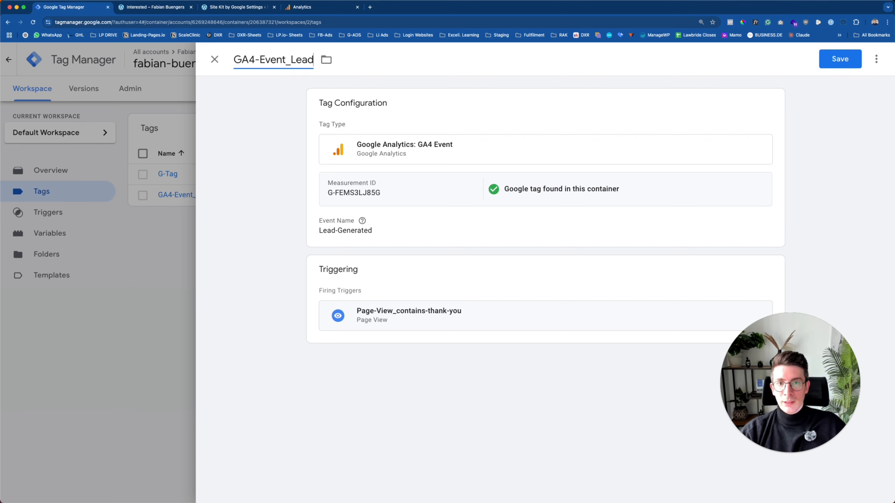
text(-Generated_)
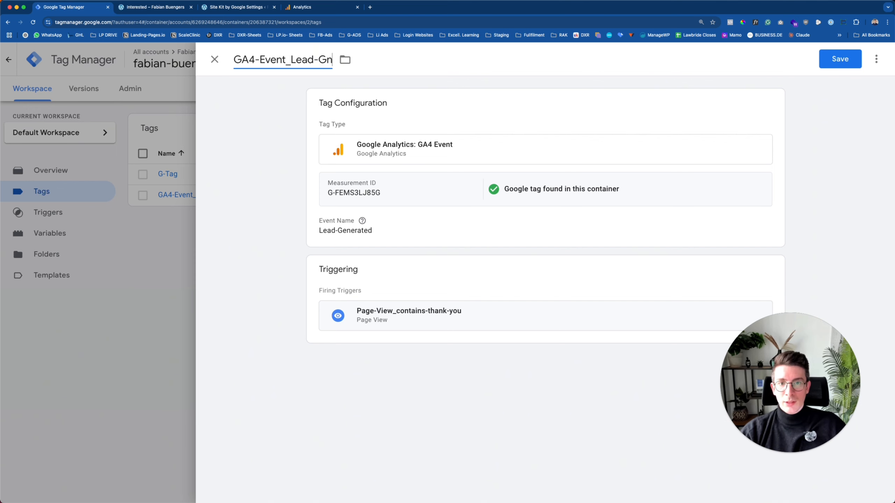
text(P)
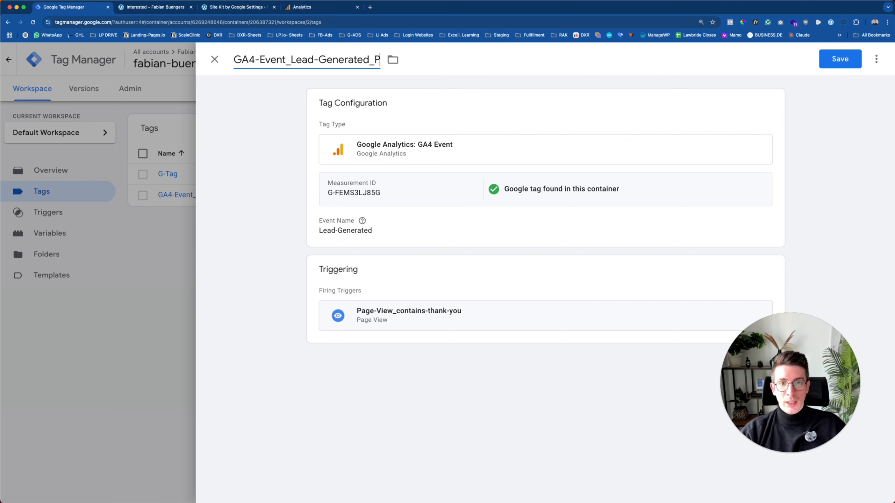
text(v-thank-you)
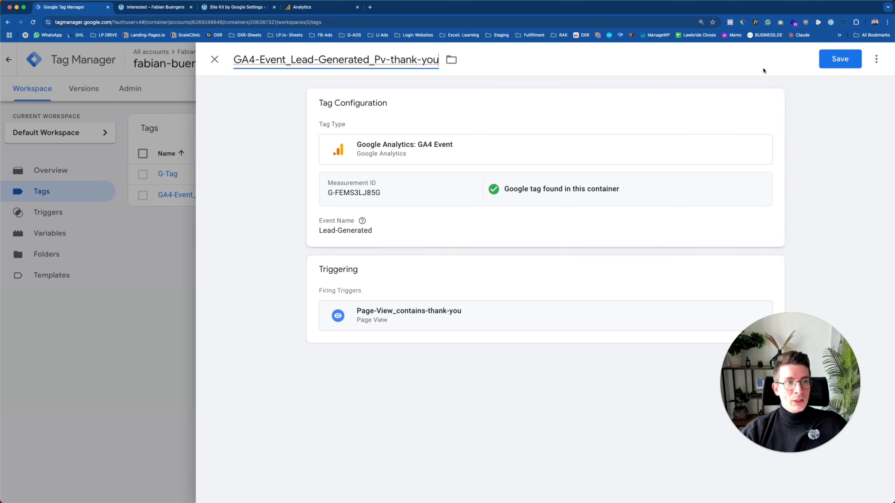
click(835, 63)
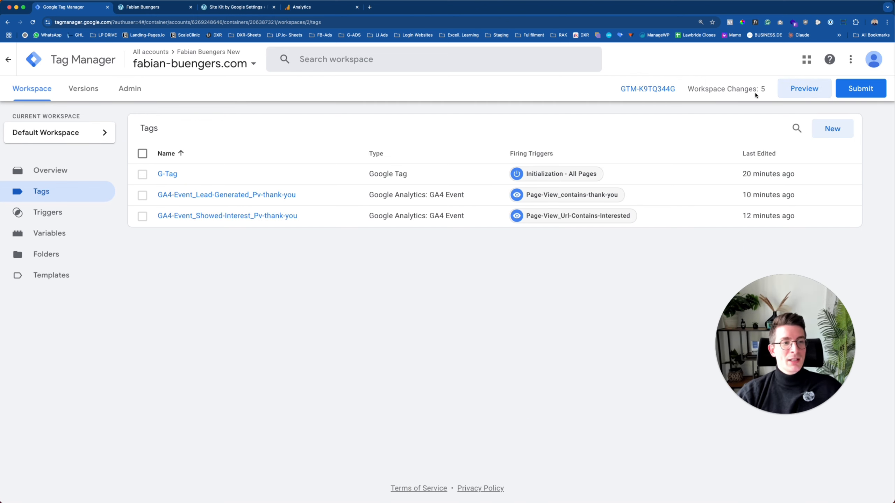
Start Preview mode and connect Tag Assistant to the website's URL.
click(804, 89)
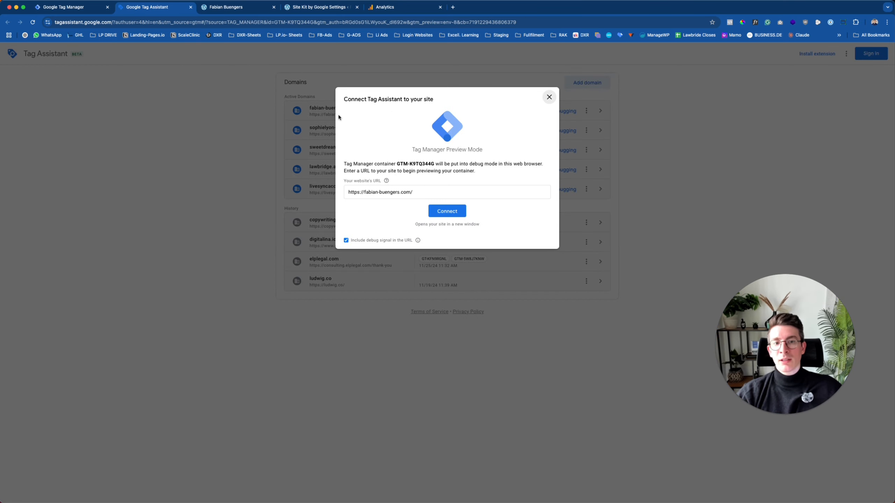
click(404, 191)
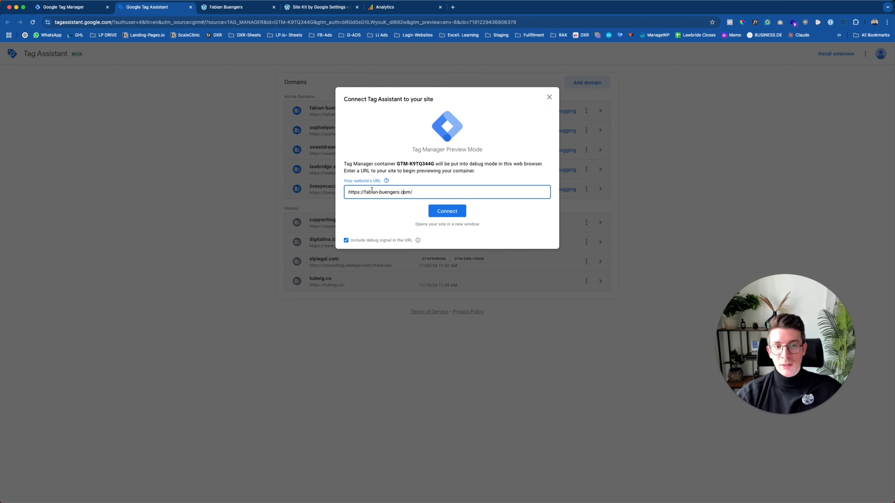
click(447, 210)
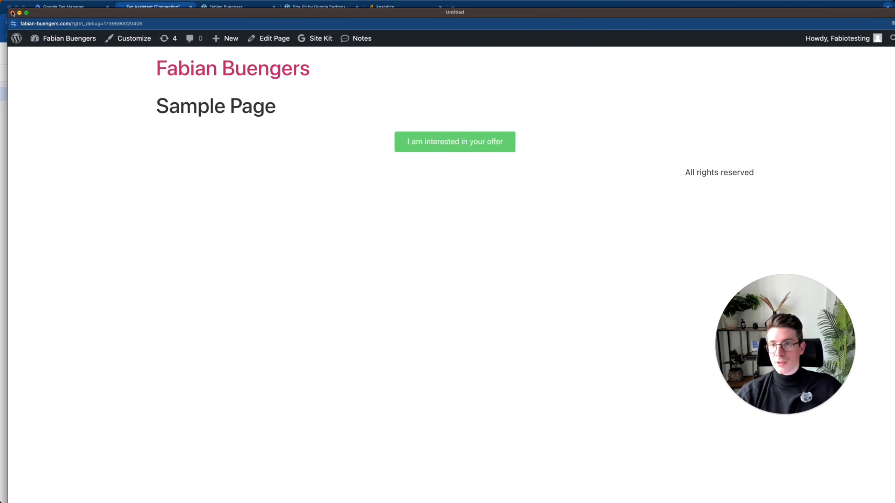
Rearrange the website and Tag Assistant windows so both can be seen.
drag(166, 22, 160, 9)
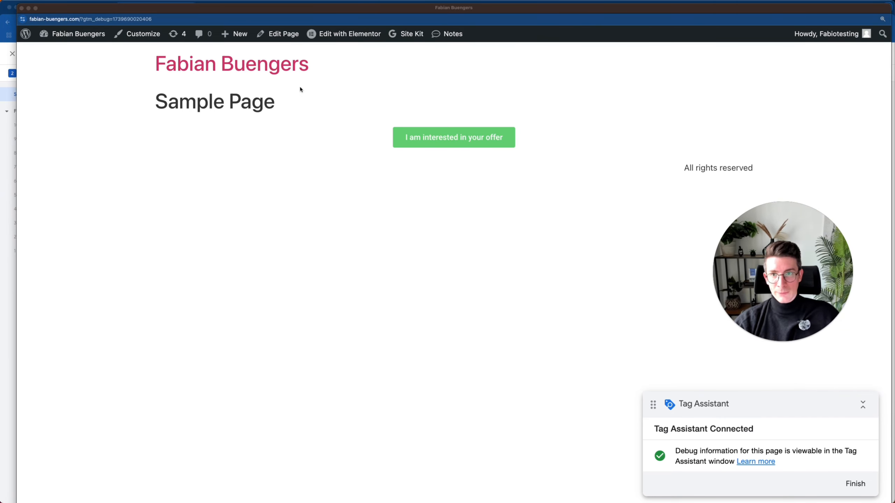
drag(158, 10, 168, 239)
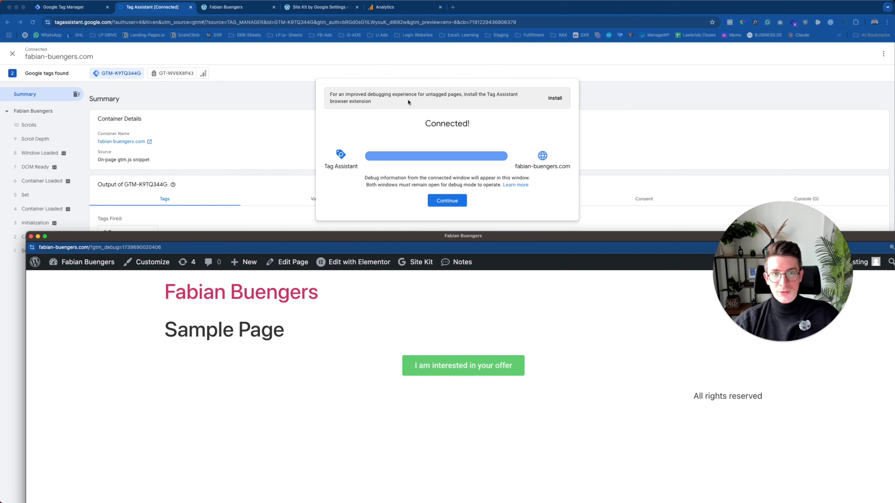
drag(298, 237, 285, 8)
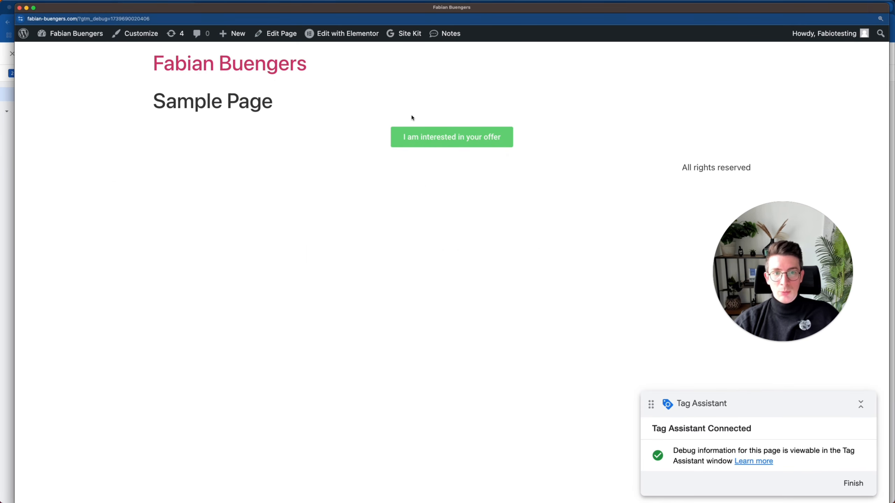
Submit a test Interested form with a test name, a test e-mail address and message '23t23'.
click(422, 145)
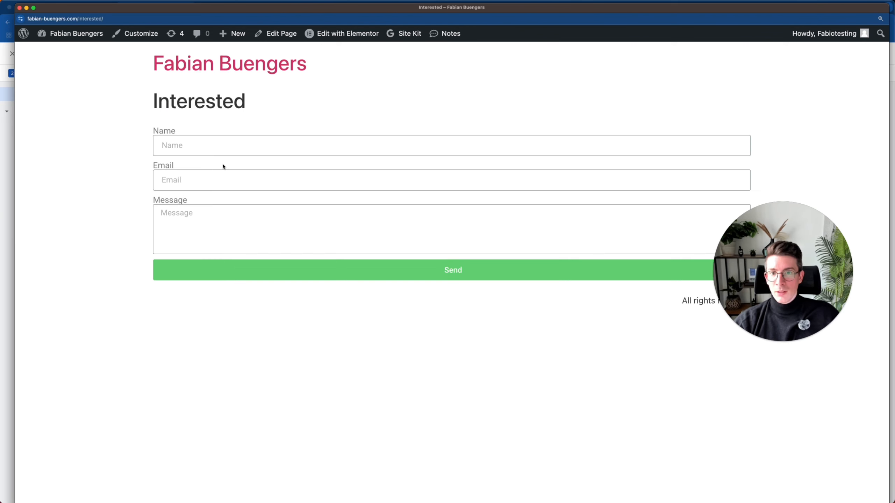
click(203, 141)
text(test)
click(370, 180)
text(test@web.de)
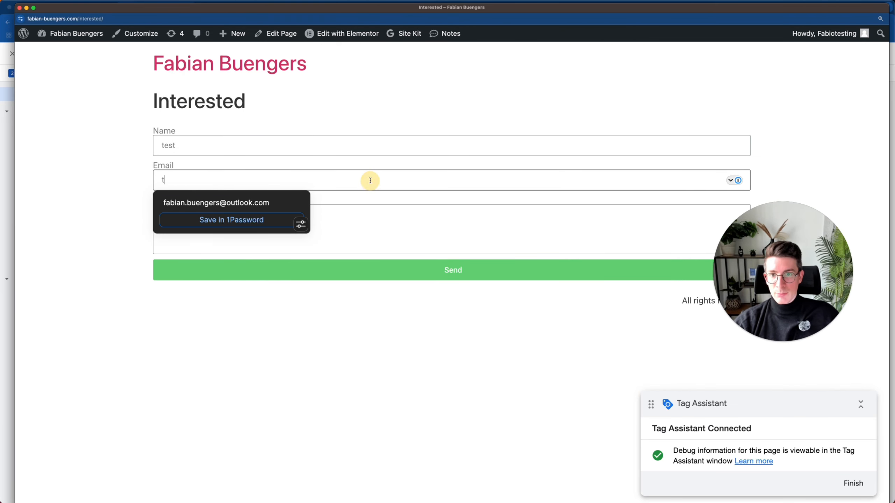
click(259, 230)
text(23t23)
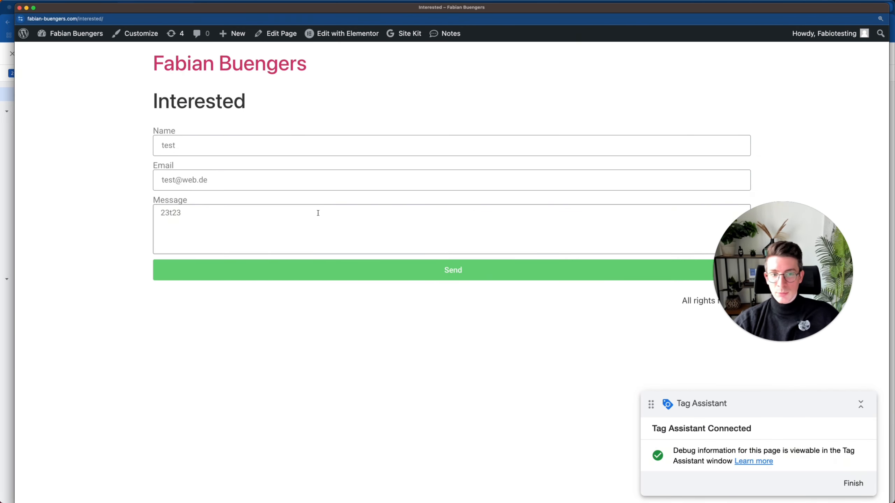
click(424, 275)
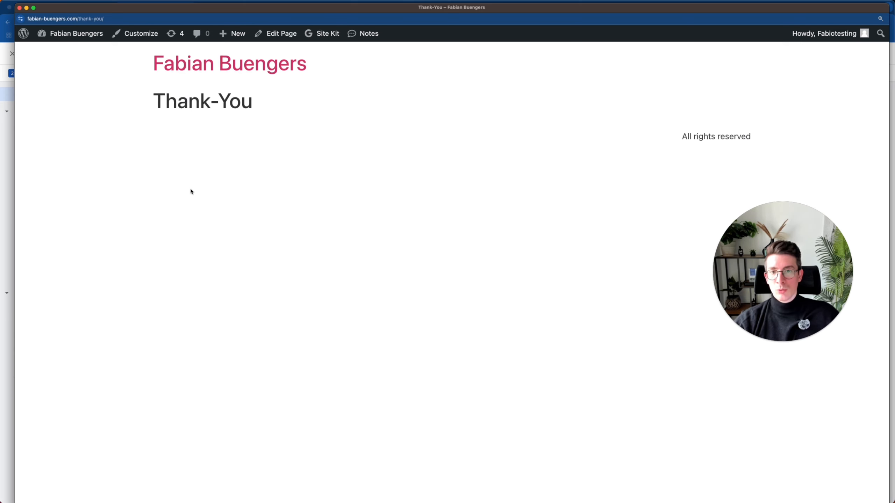
On the Thank-You page, finish the debug session to return to Tag Assistant.
drag(155, 100, 308, 99)
click(352, 171)
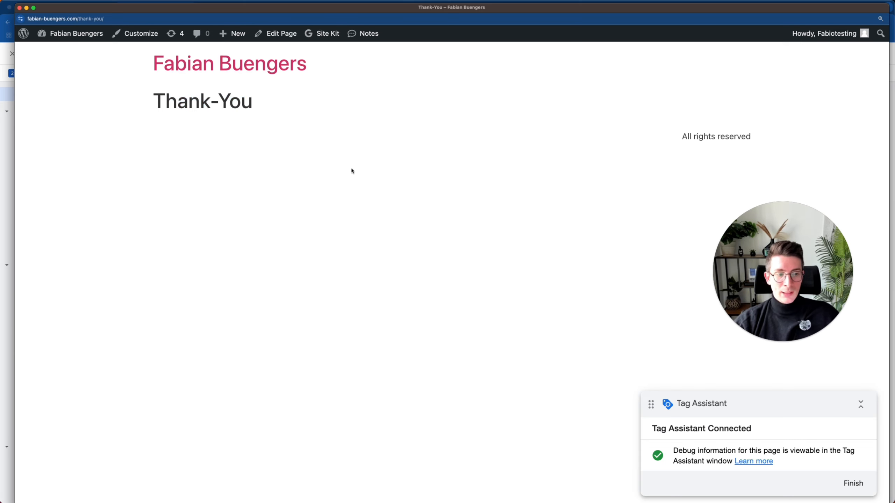
click(853, 483)
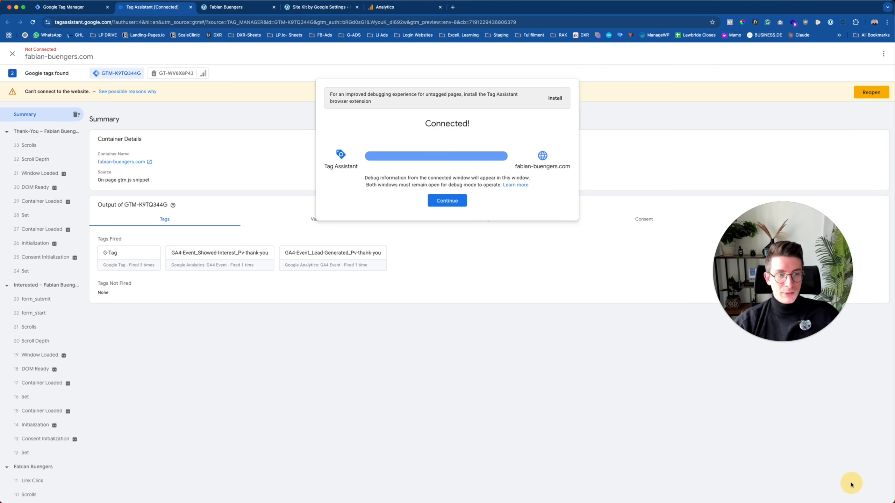
Dismiss the Connected notice and check the Tags Fired section of the summary.
click(447, 202)
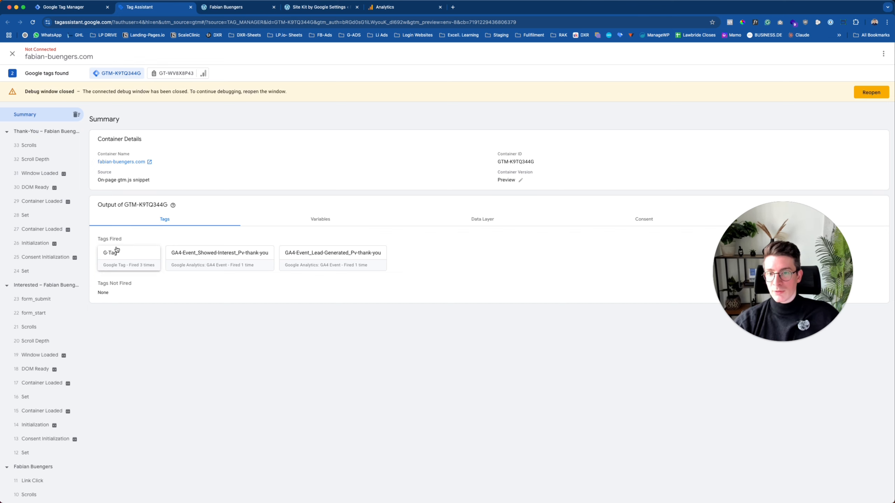
drag(98, 240, 120, 244)
click(103, 237)
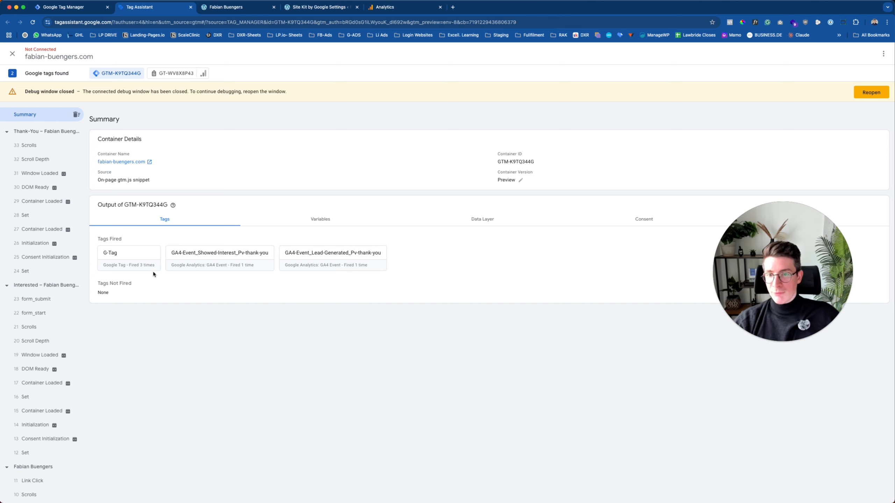
Inspect the G-Tag and GA4-Event_Showed-Interest_Pv-thank-you tag details, including the Event Name.
click(121, 259)
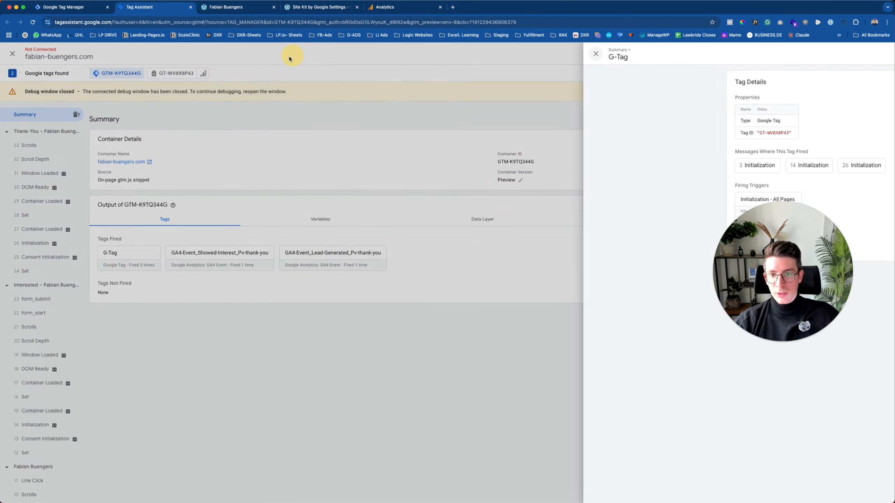
click(292, 54)
click(212, 255)
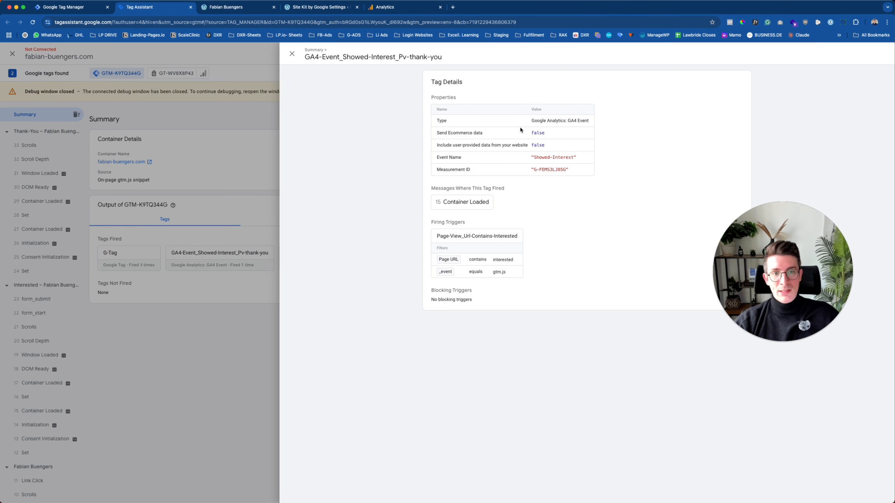
drag(461, 158, 479, 172)
click(436, 158)
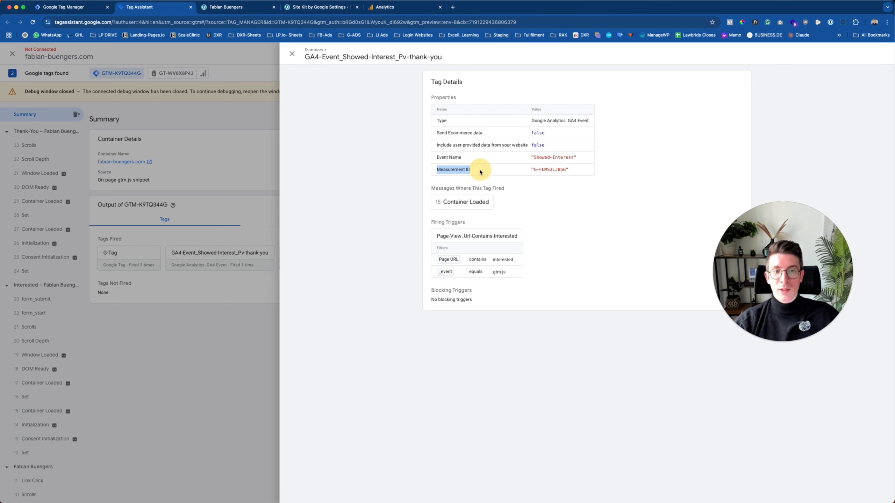
key(Escape)
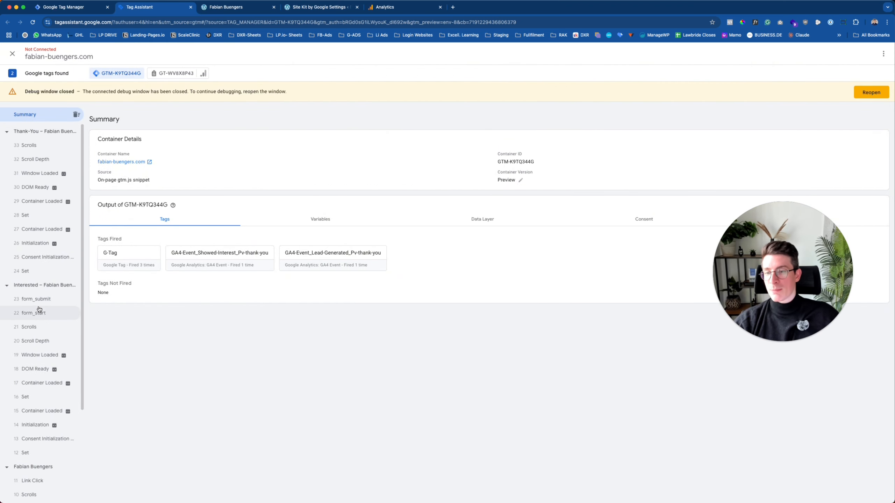
Step through Consent Initialization, Container Loaded, Link Click, form_start and form_submit, then show form_submit's variables.
scroll(35, 323, down, 3)
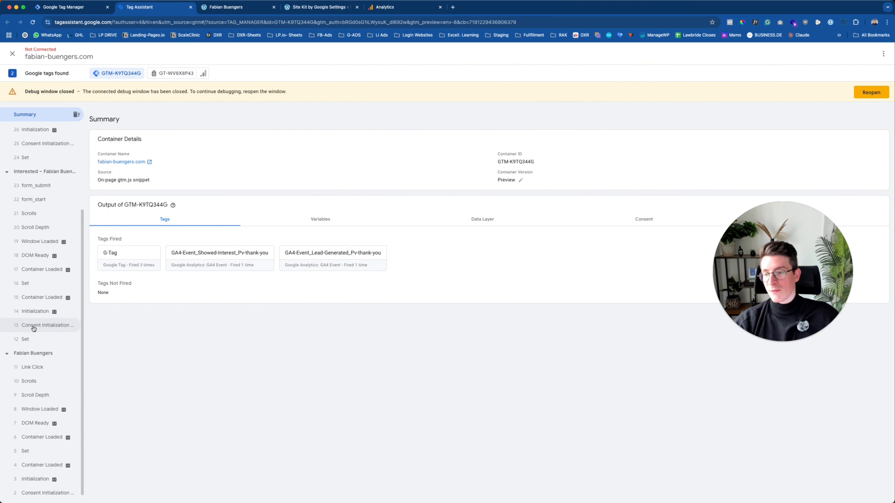
click(28, 493)
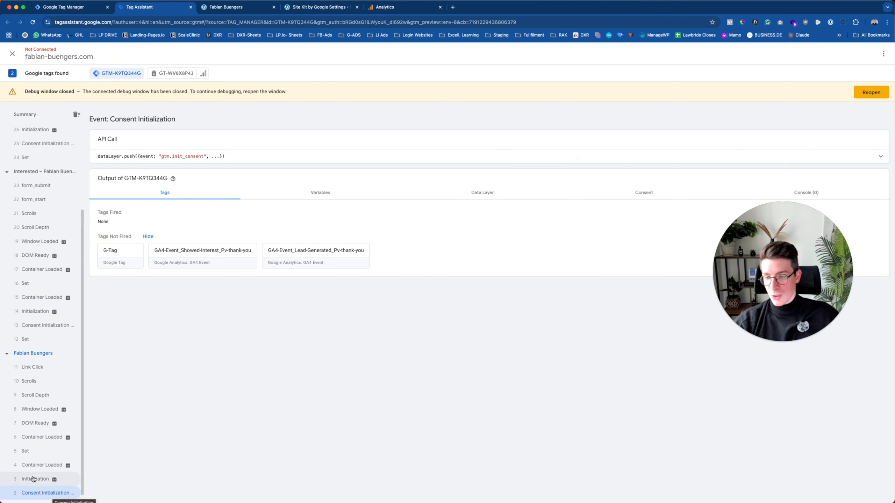
click(31, 466)
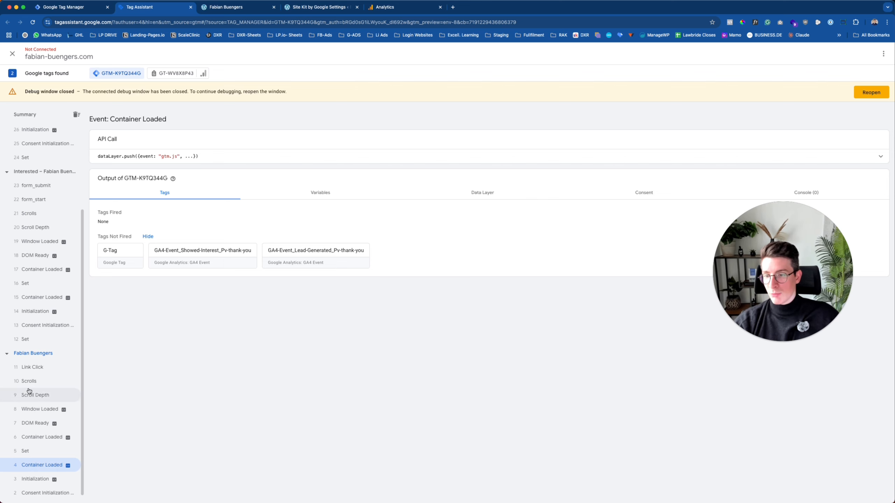
click(29, 367)
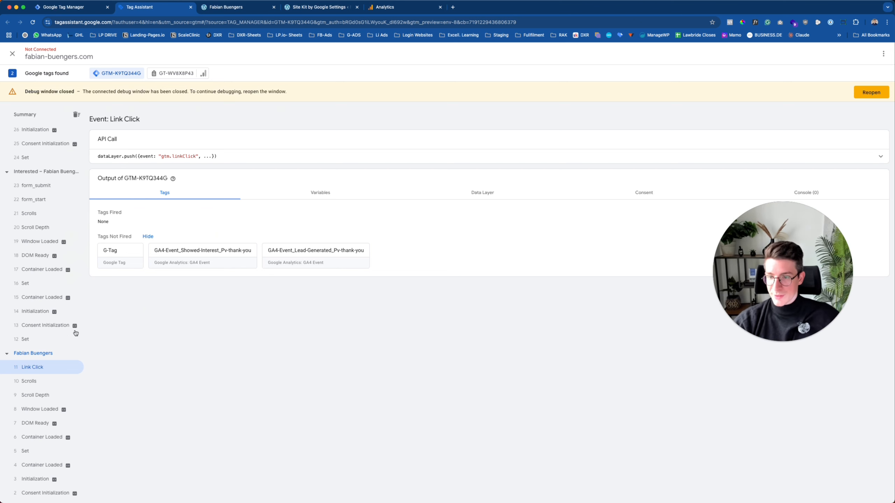
scroll(29, 289, up, 3)
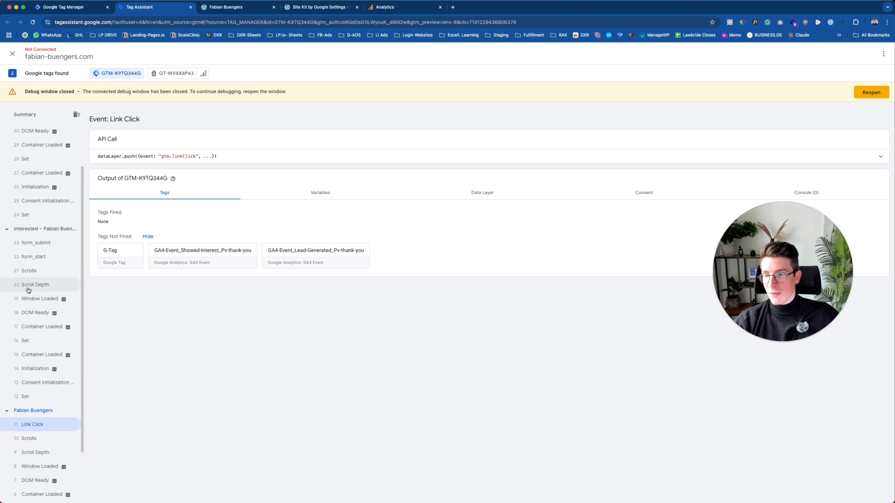
scroll(28, 292, up, 2)
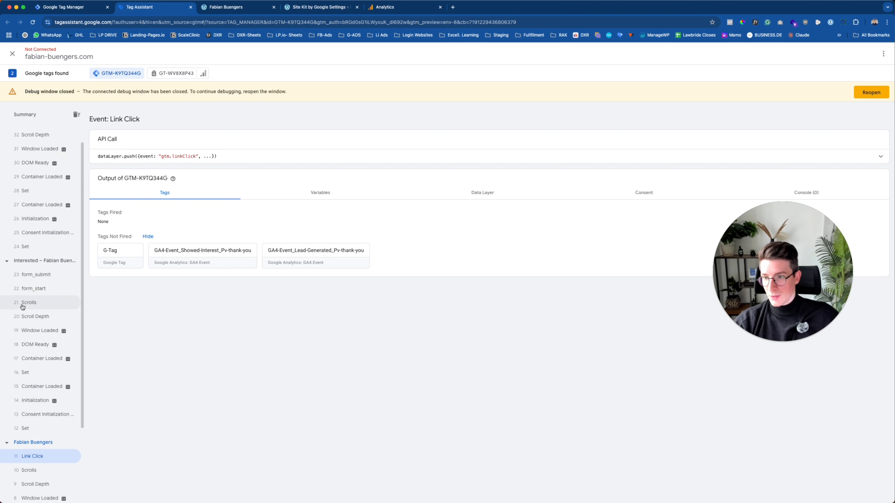
click(32, 289)
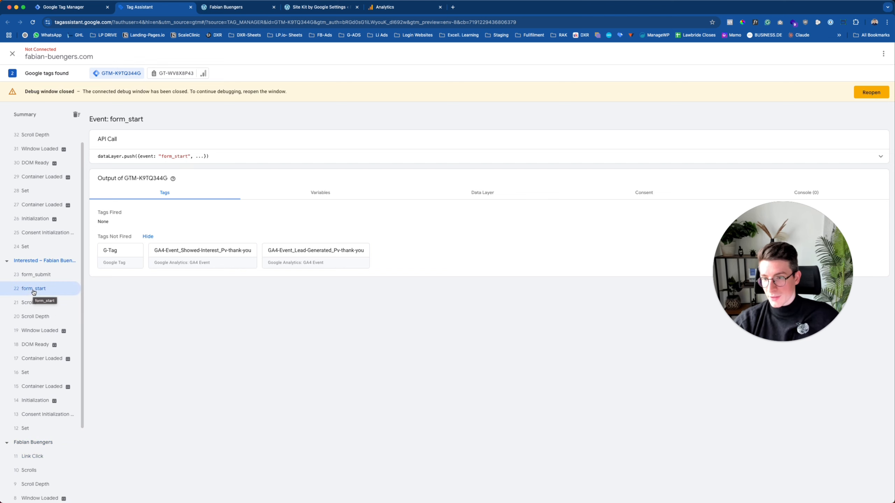
click(27, 276)
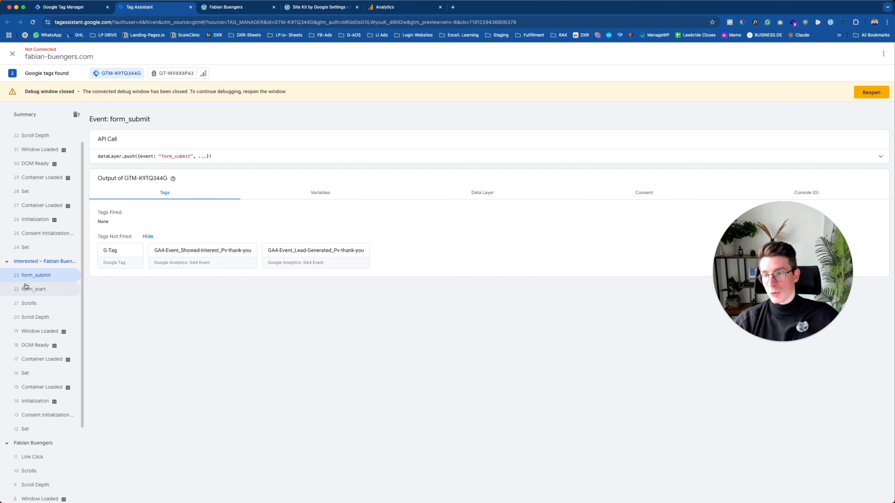
scroll(26, 286, up, 1)
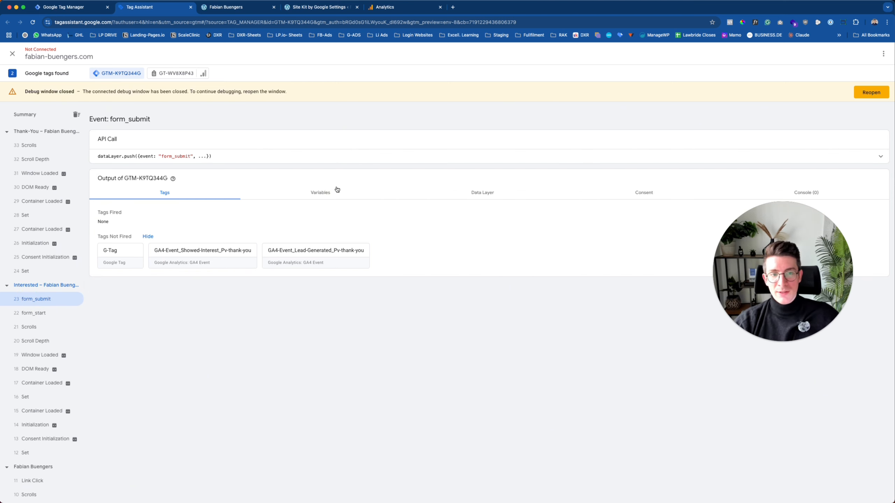
click(319, 191)
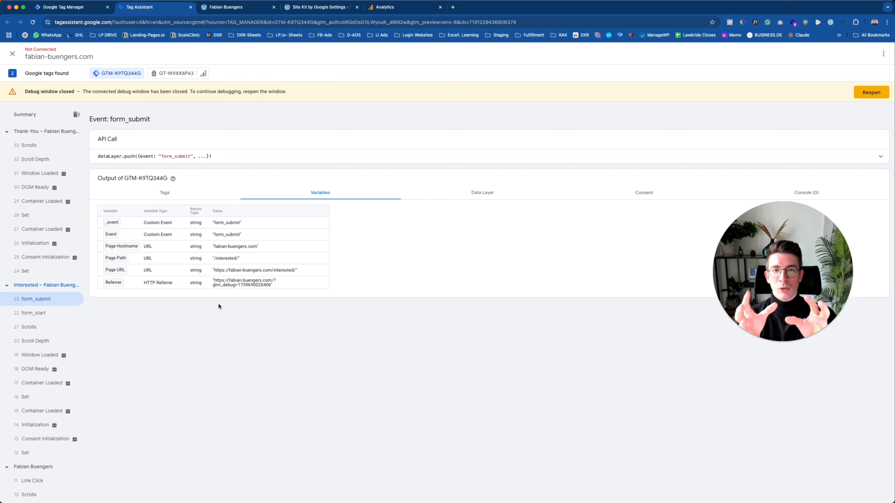
Show the Tag Manager Variables page with its built-in Event, Page and Referrer variables.
click(81, 14)
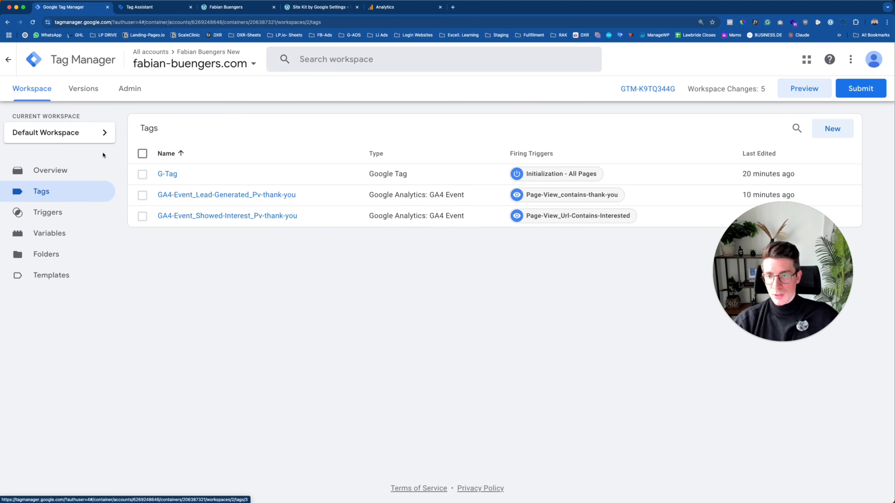
click(50, 233)
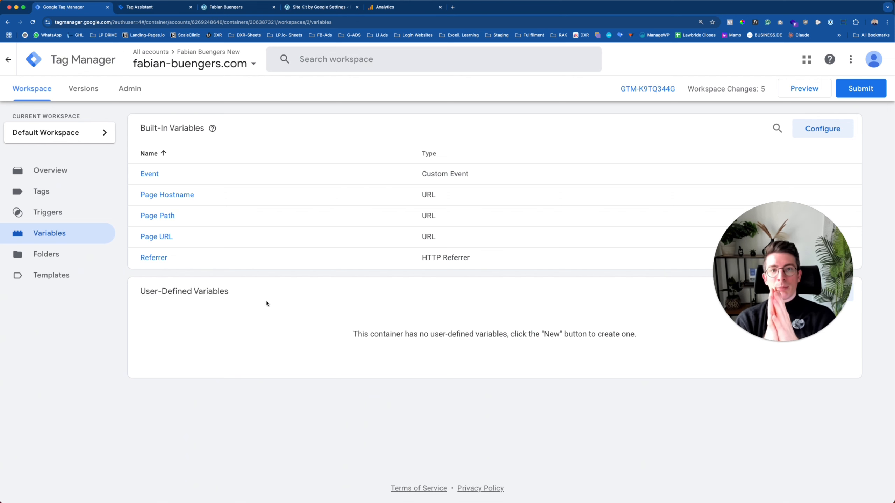
click(225, 7)
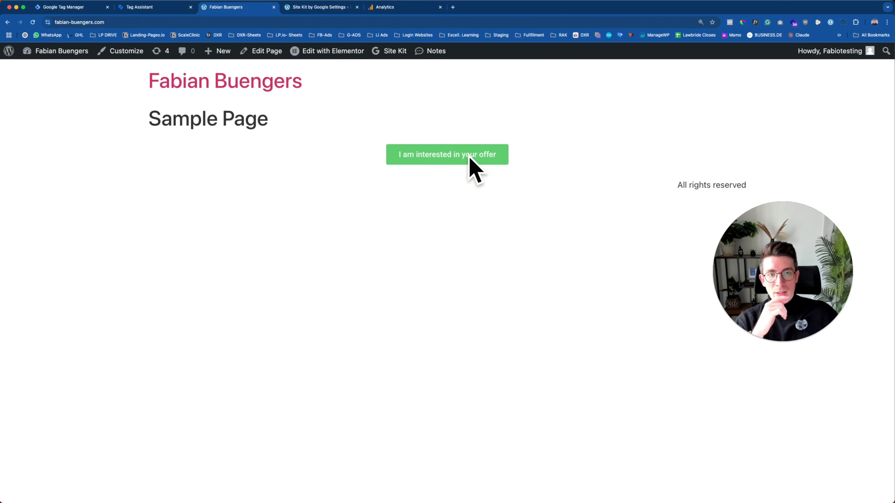
click(58, 7)
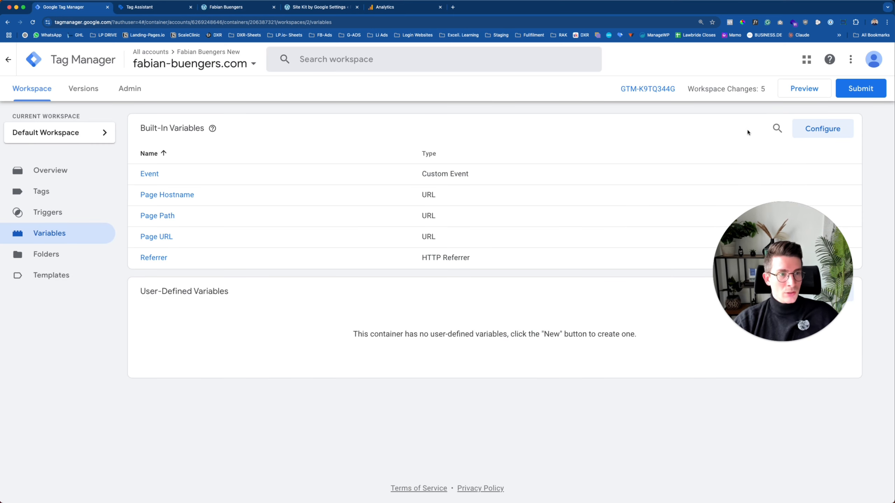
Enable the six Clicks built-ins: Click Element, Classes, ID, Target, URL and Text.
click(826, 130)
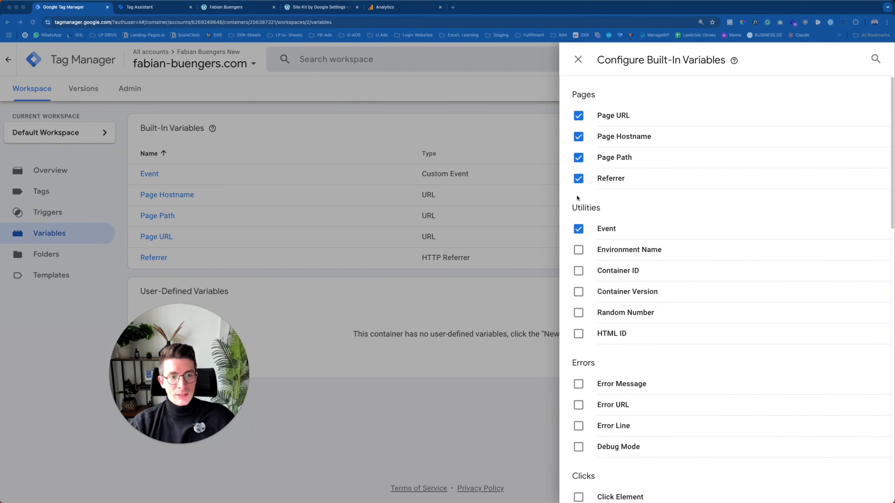
scroll(598, 183, down, 5)
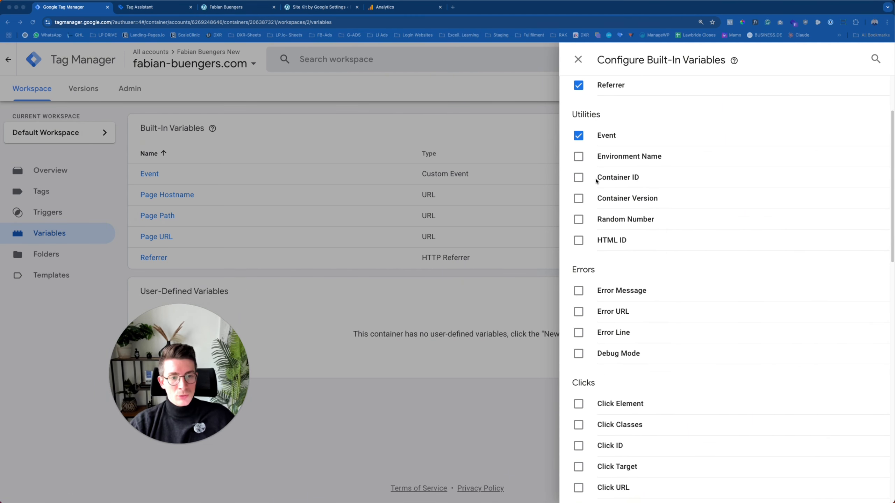
scroll(595, 181, down, 4)
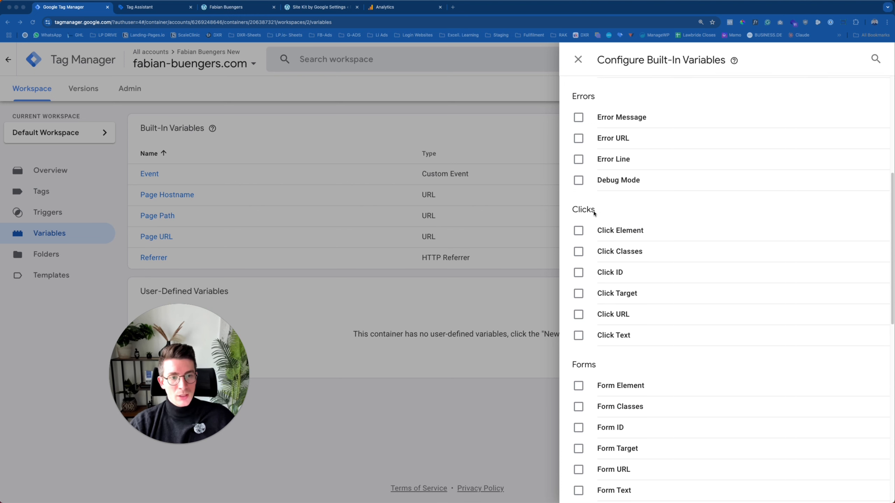
click(578, 231)
click(578, 252)
click(578, 273)
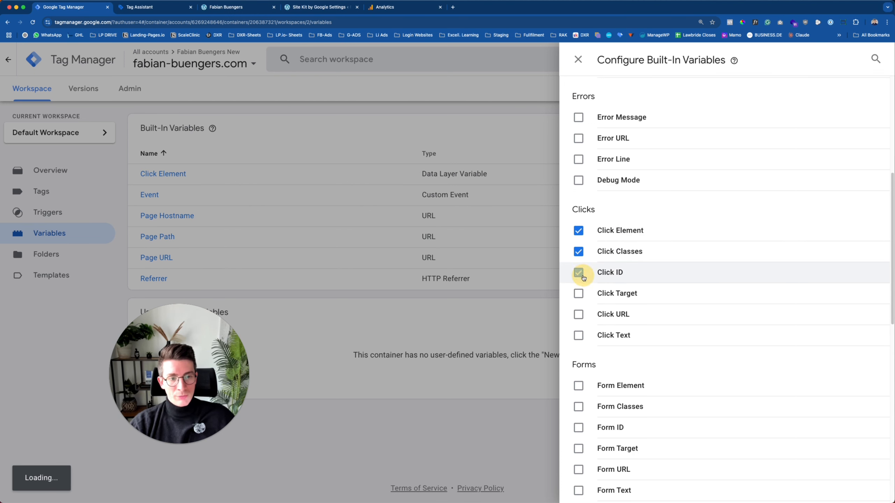
click(577, 294)
click(578, 314)
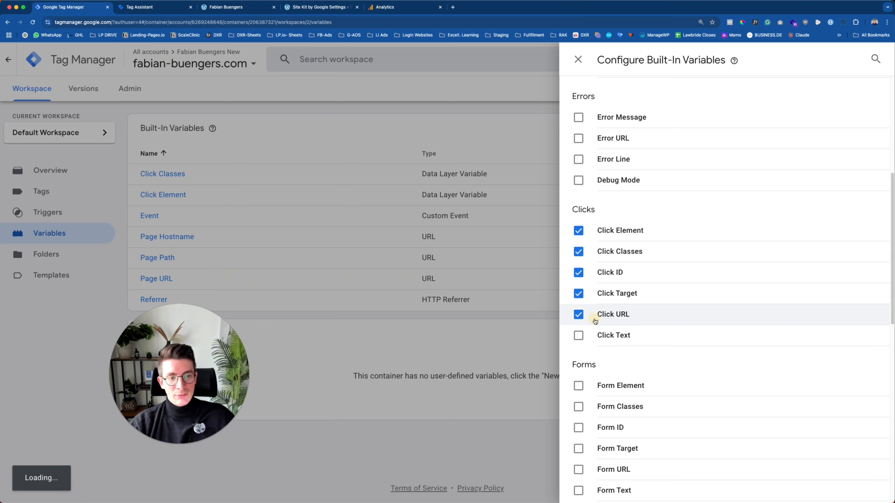
click(578, 336)
scroll(614, 254, up, 2)
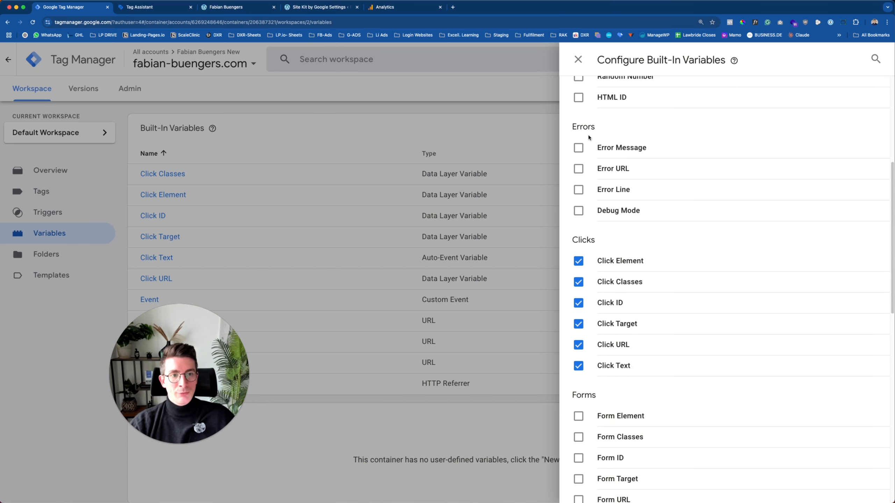
scroll(608, 252, down, 5)
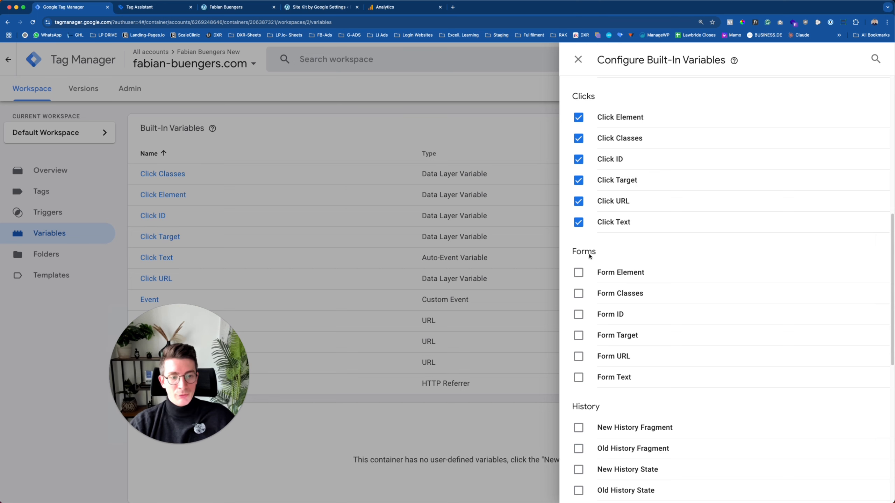
scroll(590, 256, down, 10)
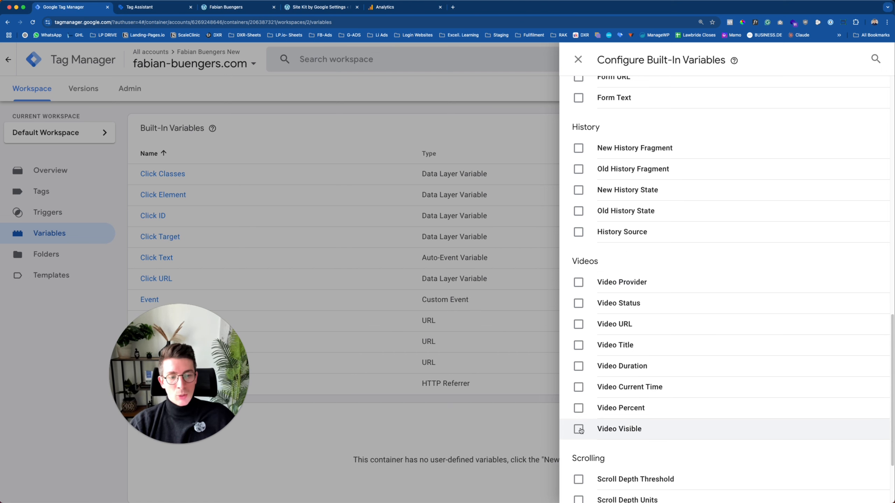
scroll(621, 324, up, 9)
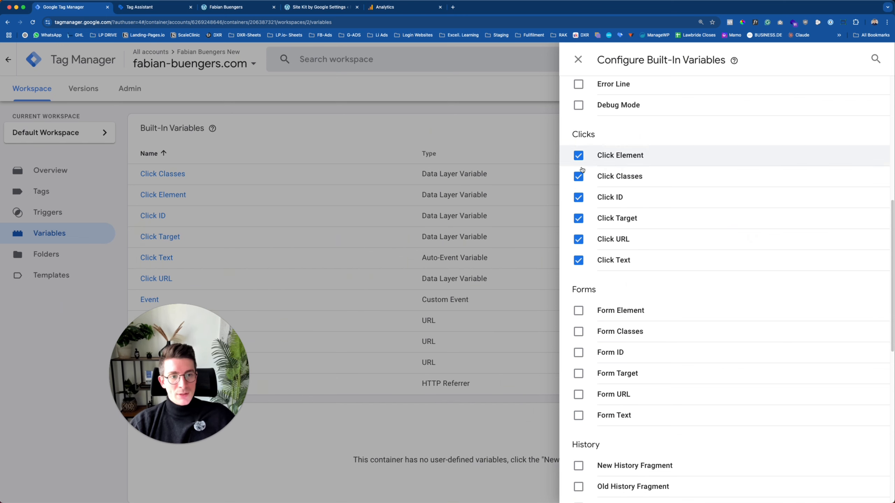
click(578, 60)
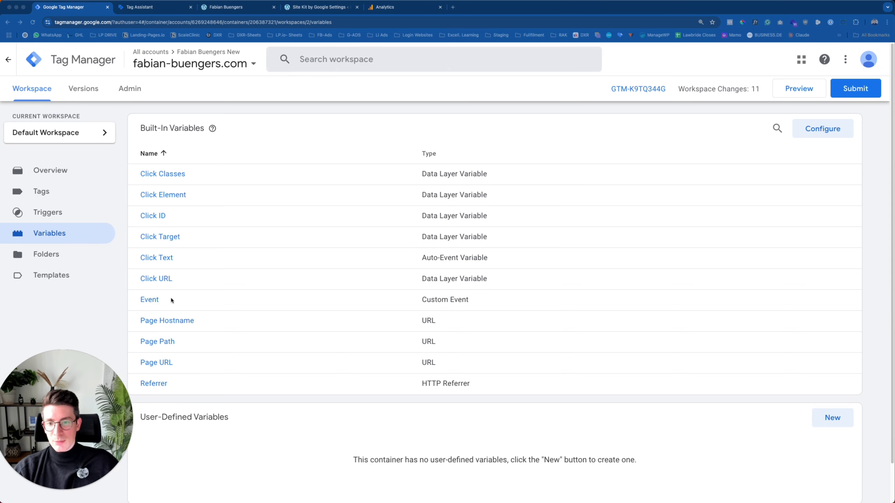
Show the Triggers list with the thank-you and Interested page-view triggers.
scroll(173, 298, down, 2)
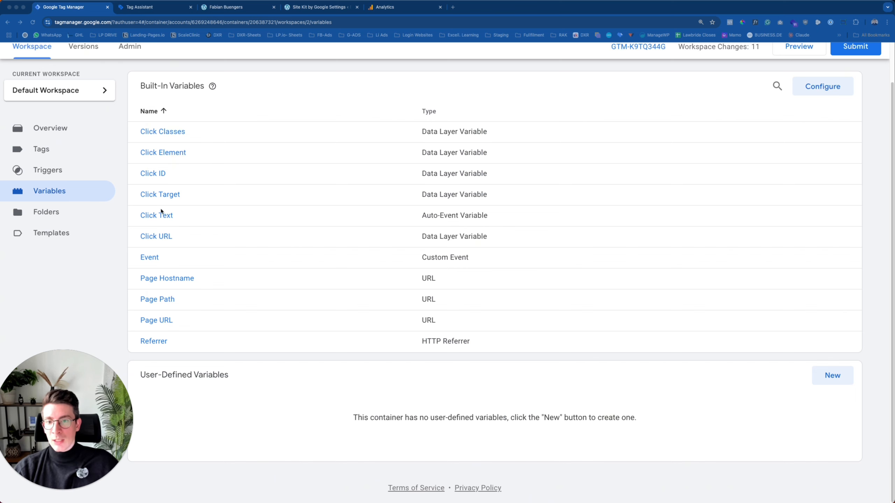
drag(78, 377, 104, 355)
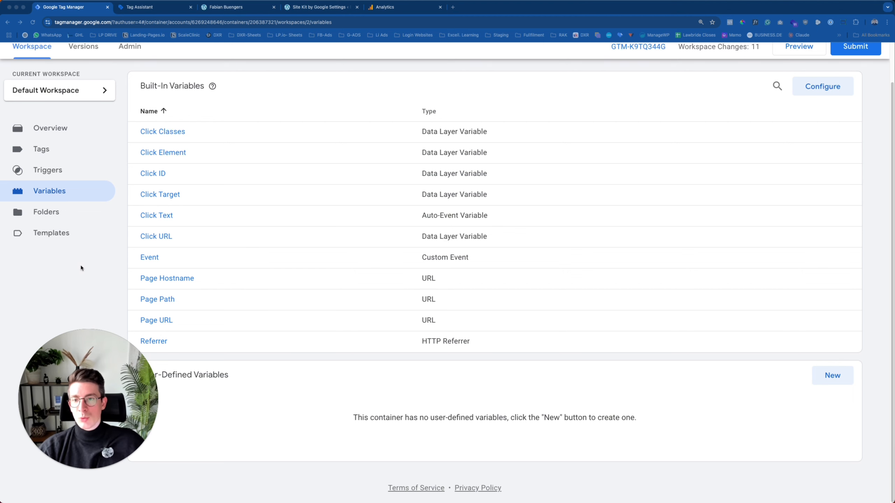
click(48, 173)
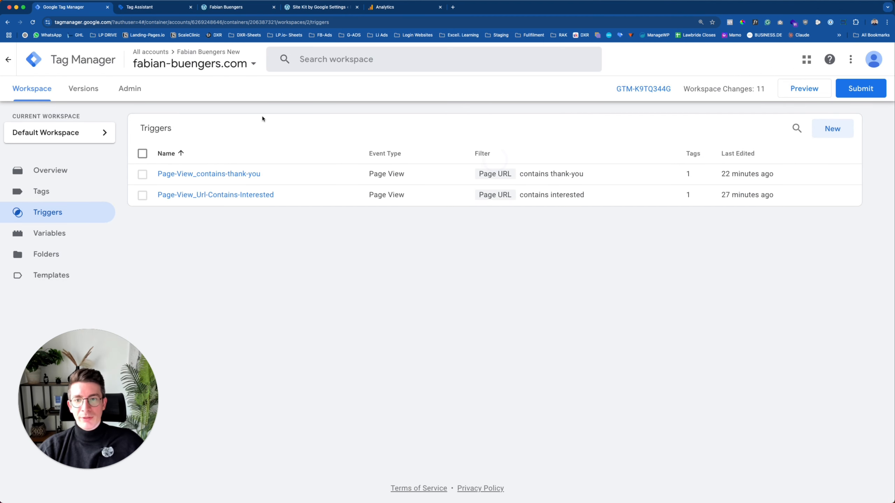
Start a new Click - Just Links trigger on Some Link Clicks where Click Text contains.
click(834, 135)
click(391, 126)
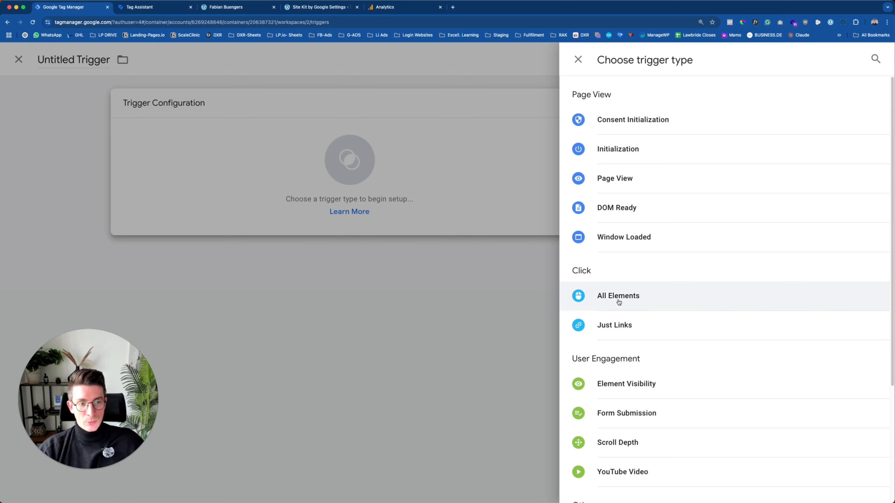
click(615, 325)
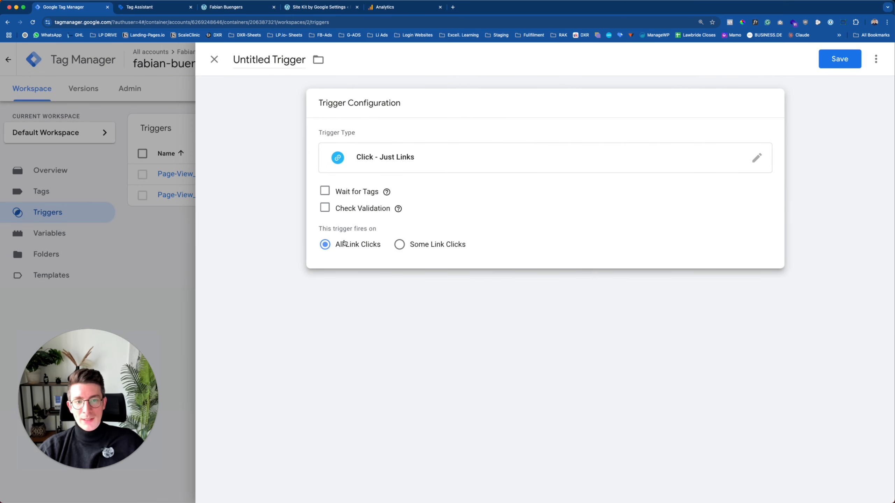
click(419, 247)
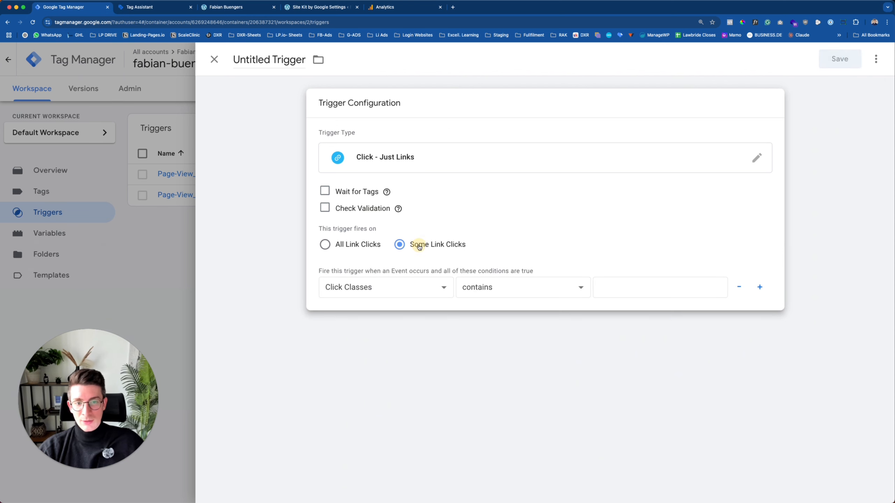
click(368, 294)
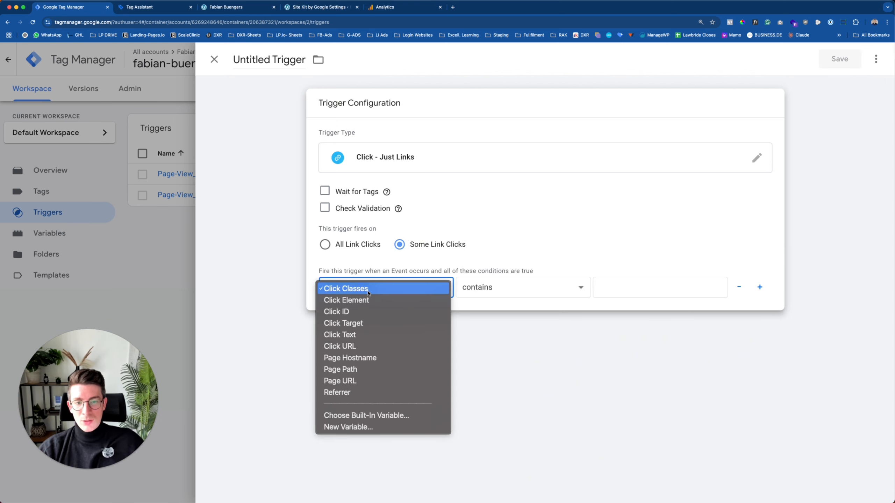
click(347, 336)
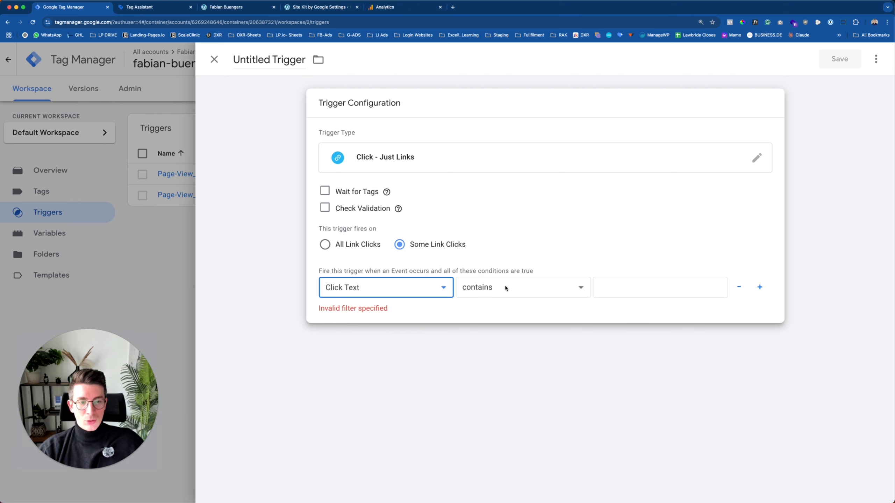
click(506, 289)
click(508, 289)
click(514, 290)
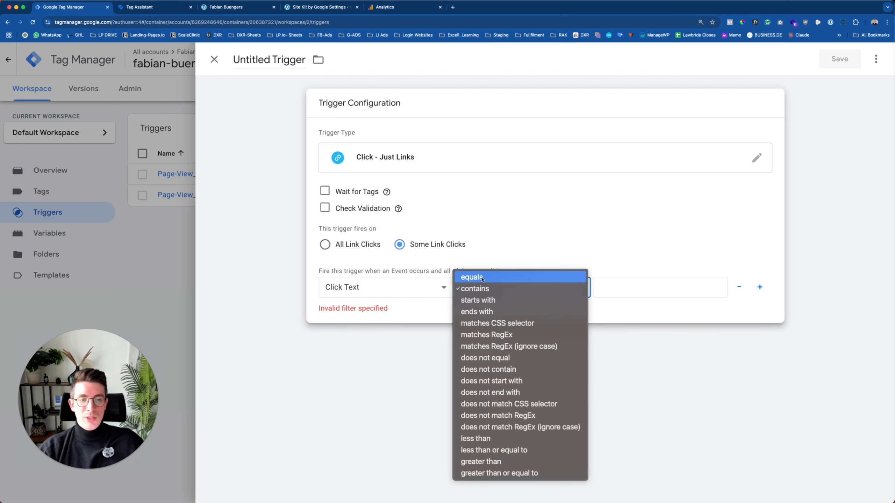
click(479, 289)
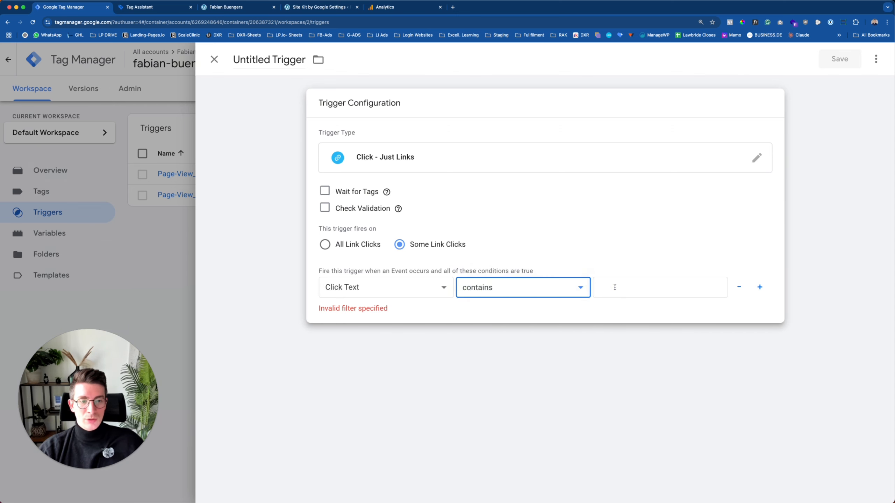
Enter 'interested' as the Click Text match value, checking the site's button wording.
click(614, 287)
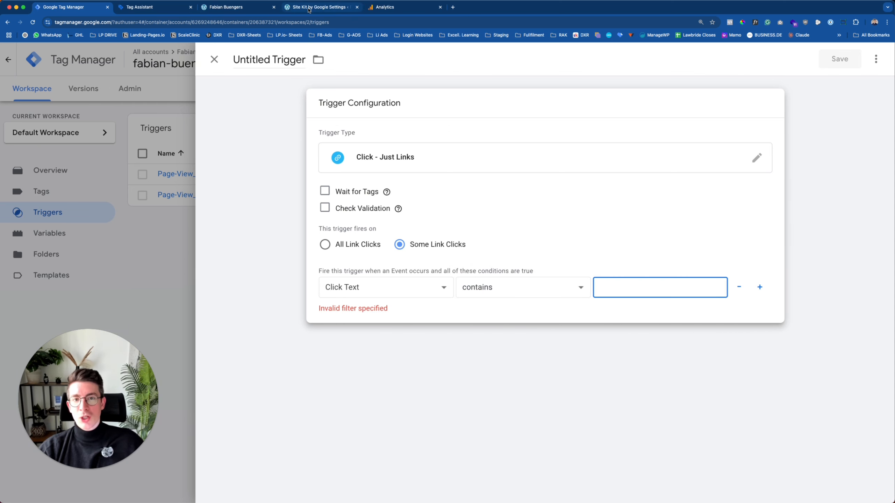
click(238, 7)
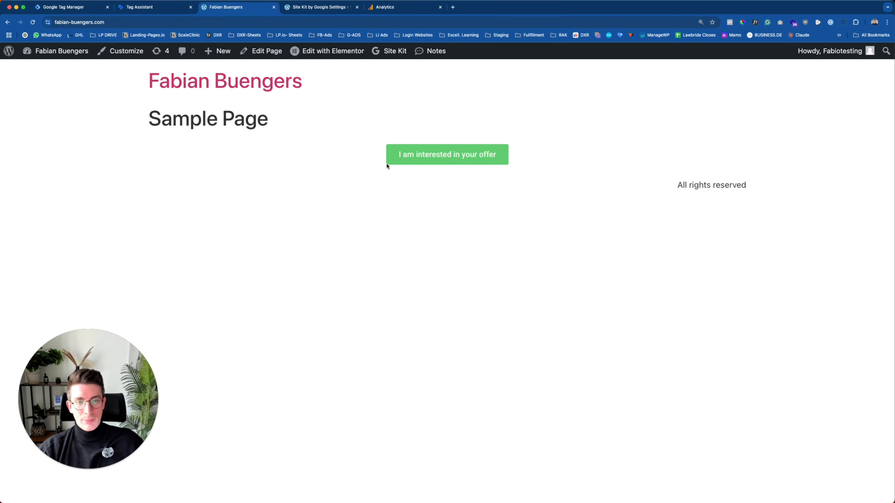
click(65, 7)
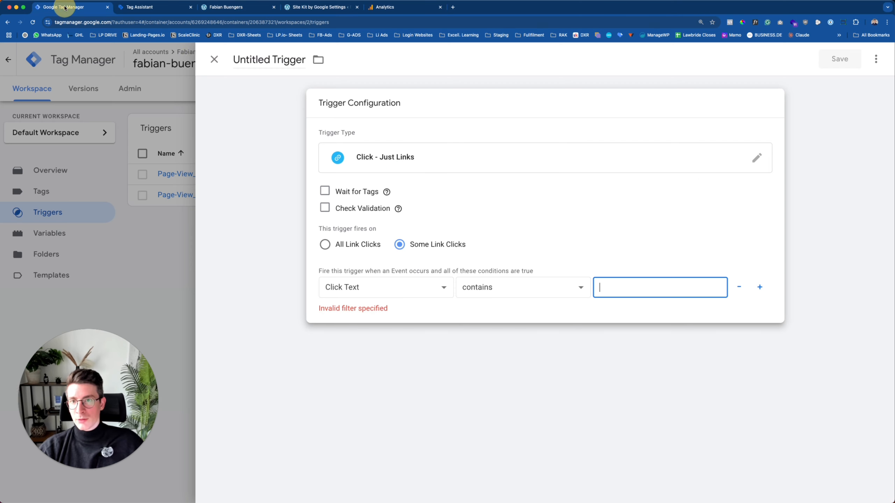
click(580, 307)
click(619, 289)
click(612, 289)
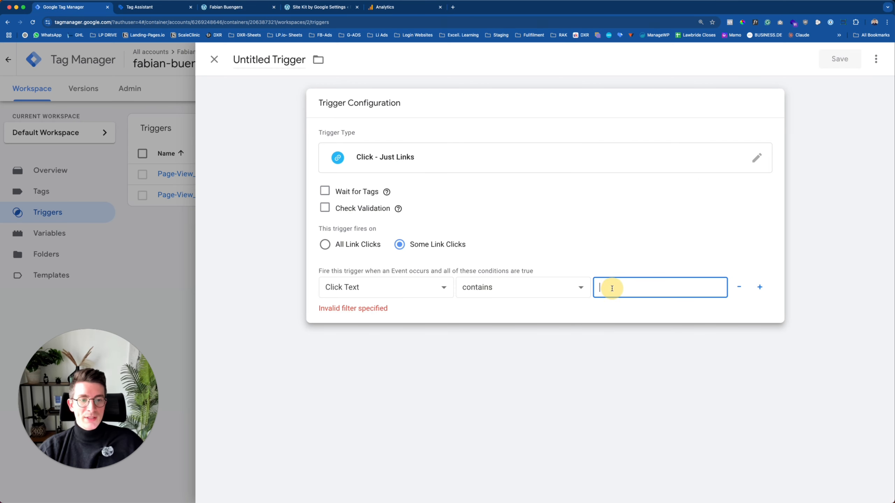
text(interested)
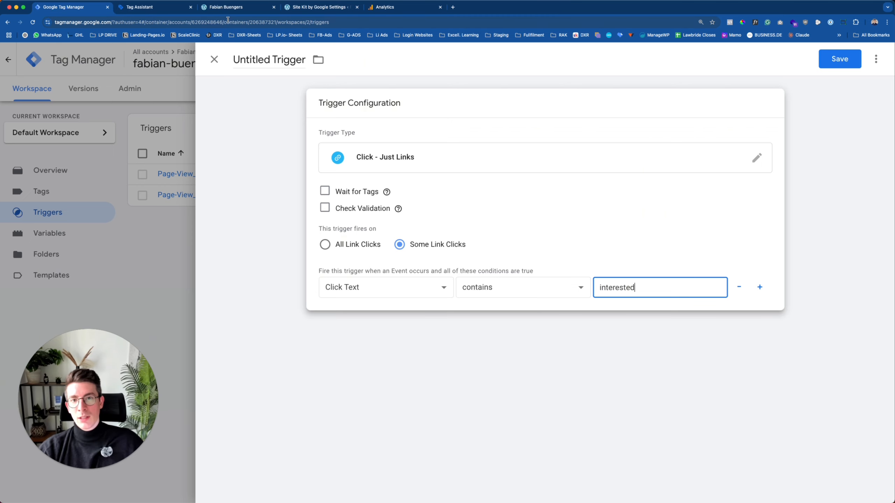
click(227, 8)
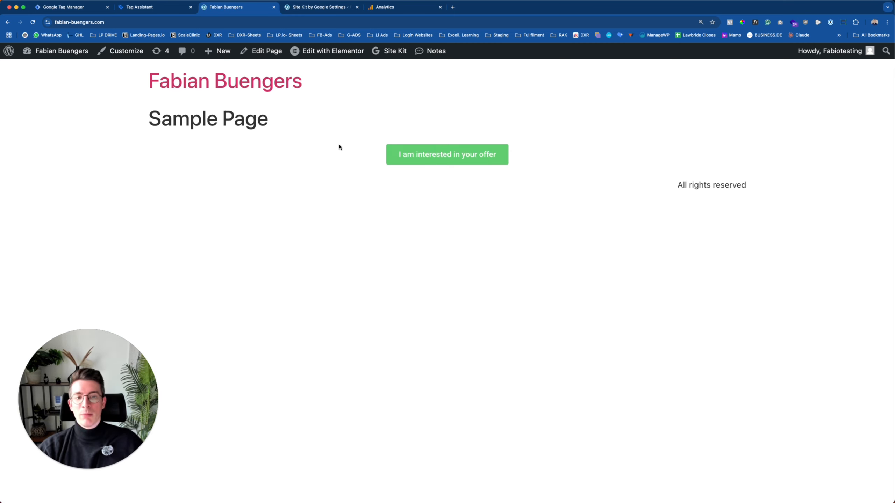
click(62, 7)
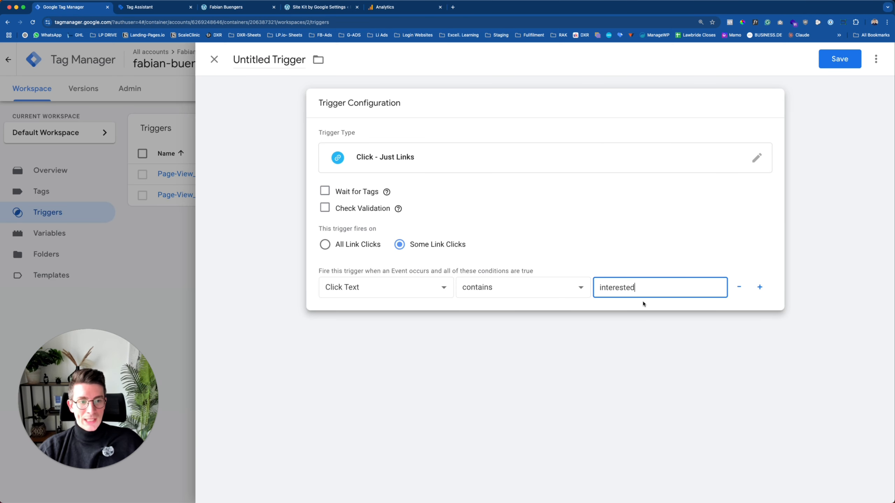
Name the trigger 'Click-text_contains_interested' and save it.
click(257, 60)
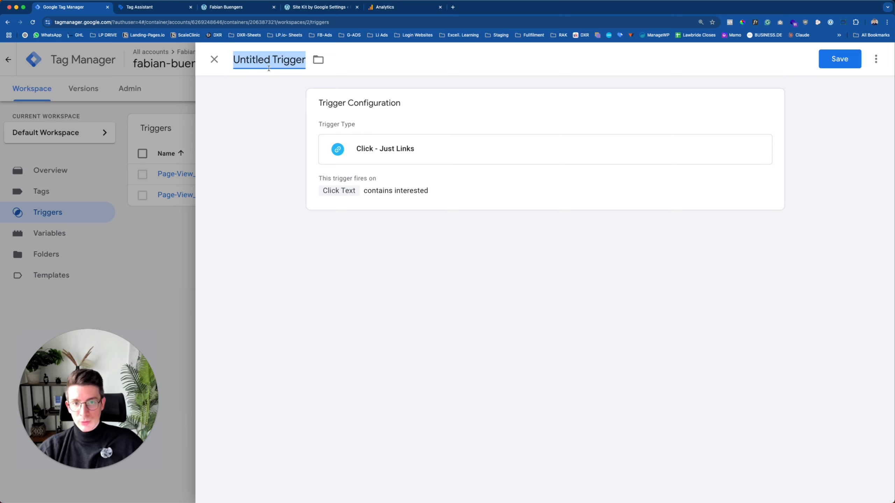
text(Click-text)
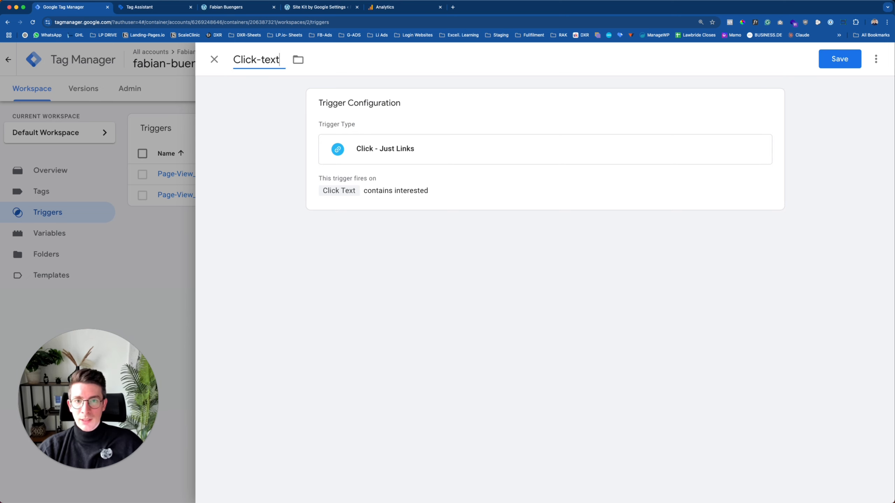
text(_contains)
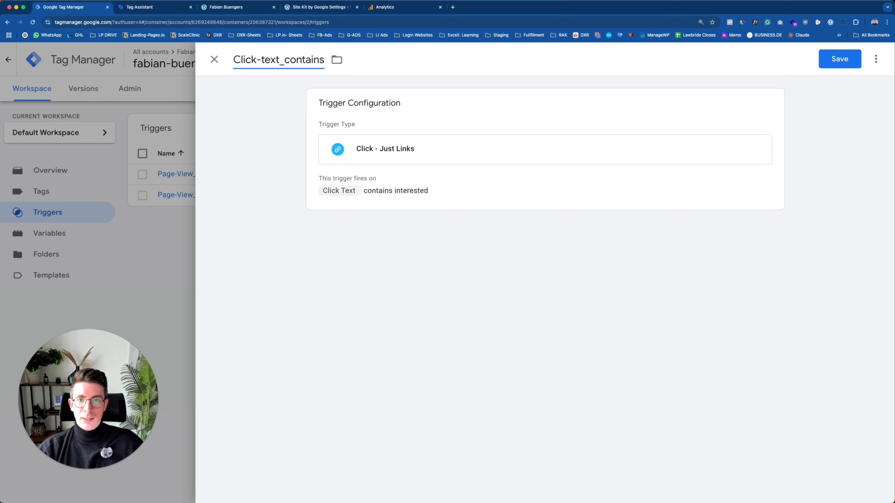
text(_int)
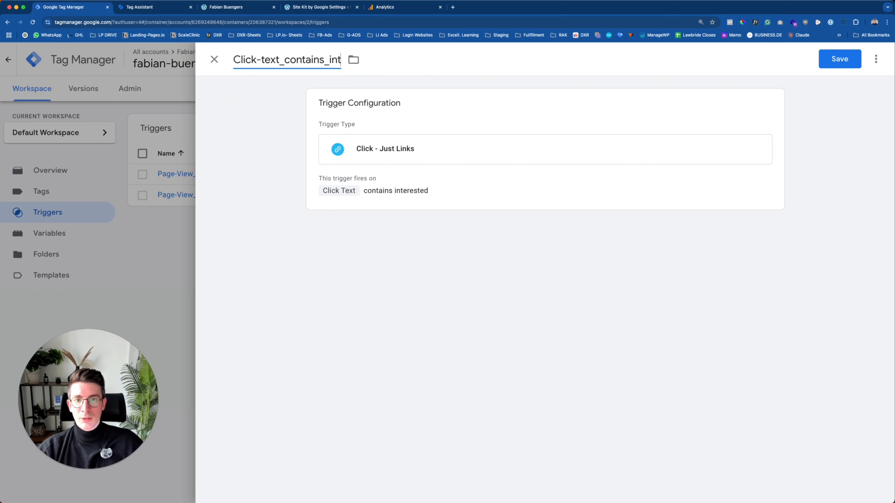
text(erested)
click(840, 59)
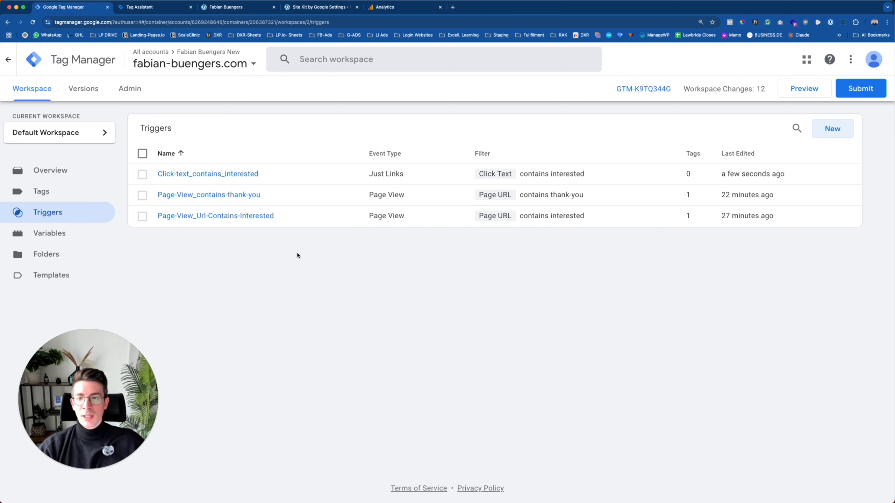
Show the Tags list with its three tags.
click(57, 202)
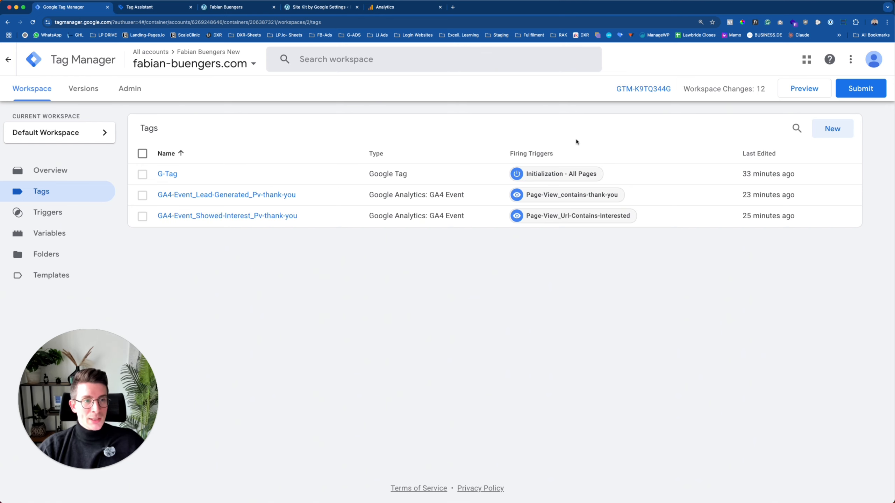
Submit the workspace changes and publish them as version 'Initial Setup'.
click(859, 91)
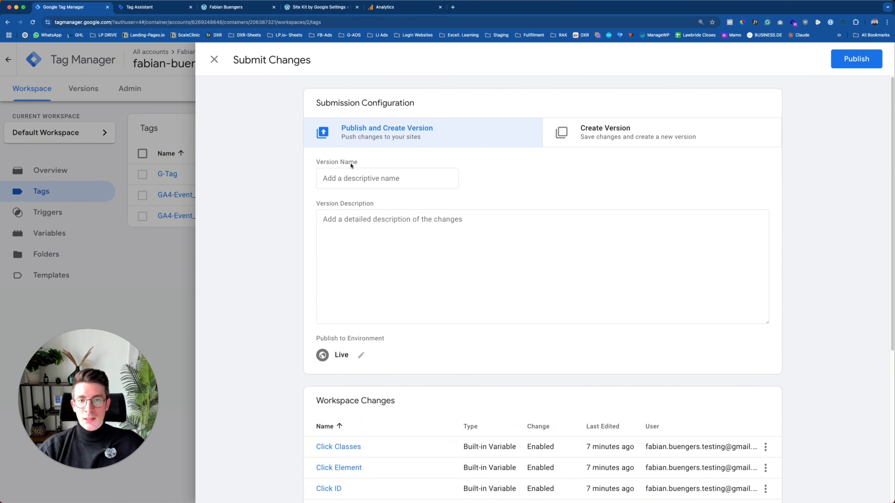
click(344, 177)
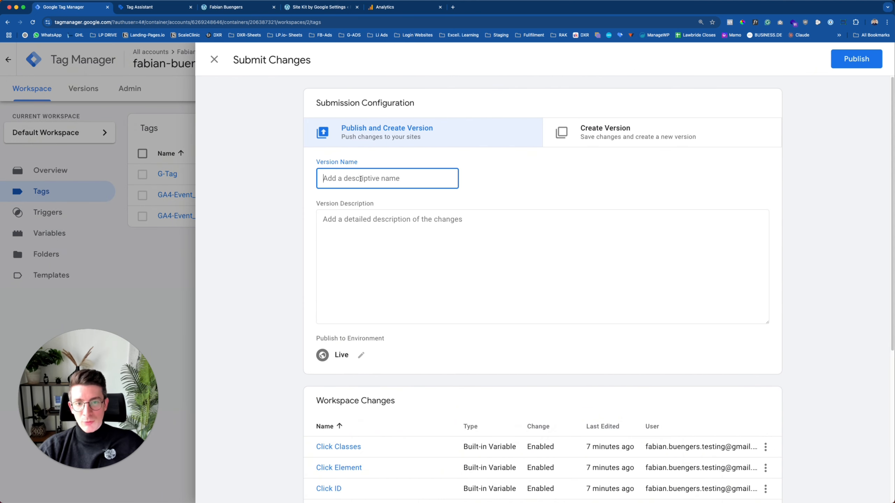
text(Initial Setup)
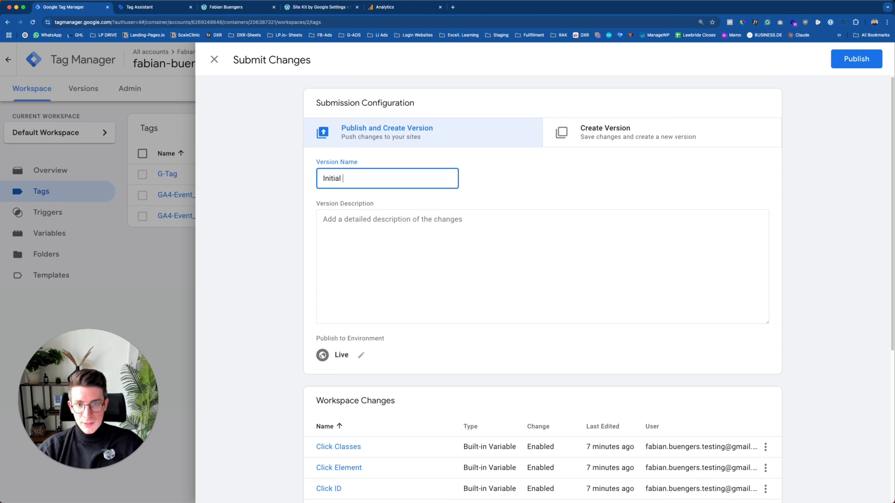
click(354, 228)
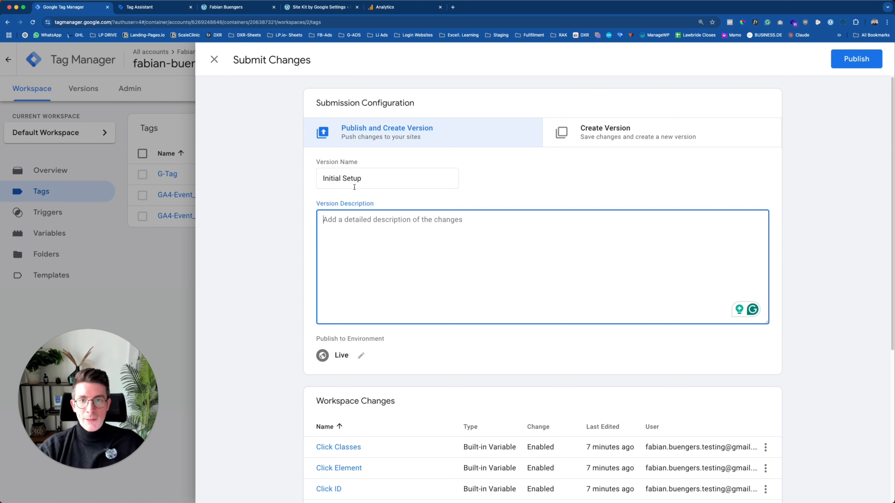
click(863, 59)
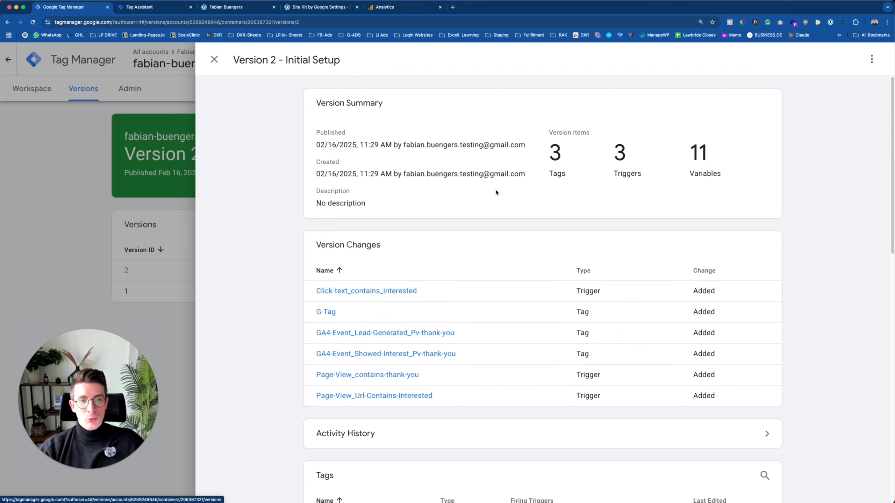
Review the Version 2 - Initial Setup details and close them.
scroll(549, 152, down, 10)
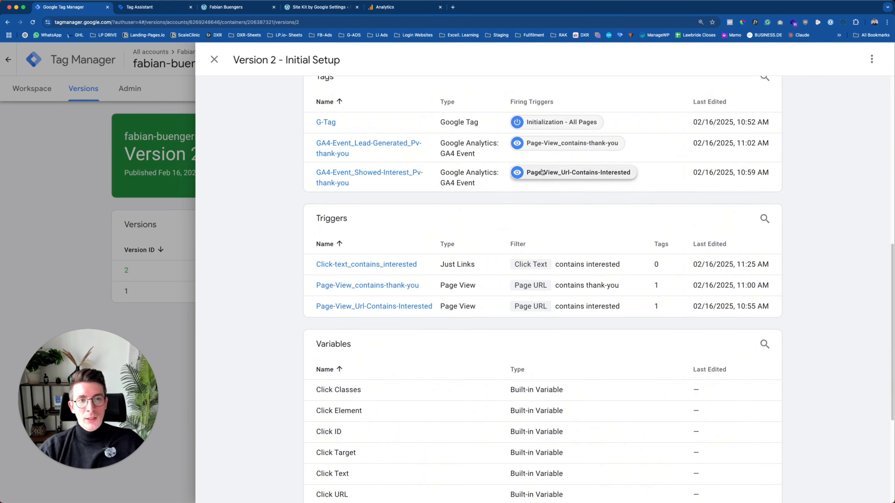
scroll(544, 169, up, 10)
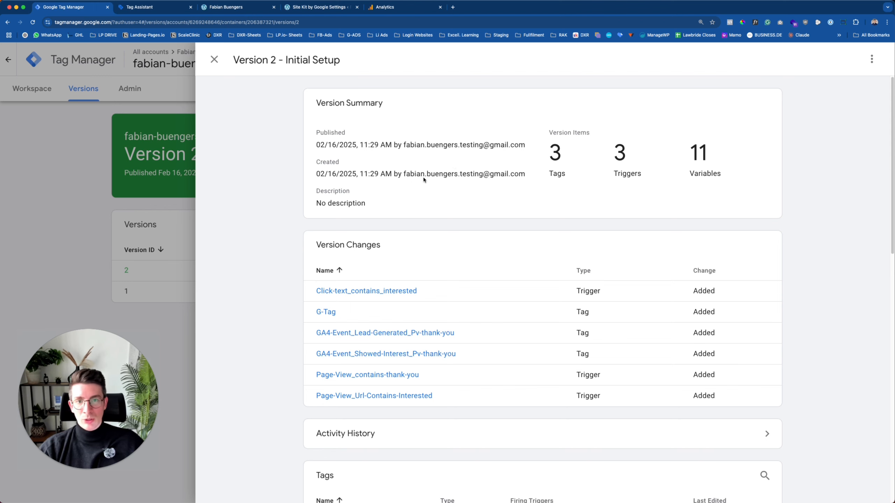
key(Escape)
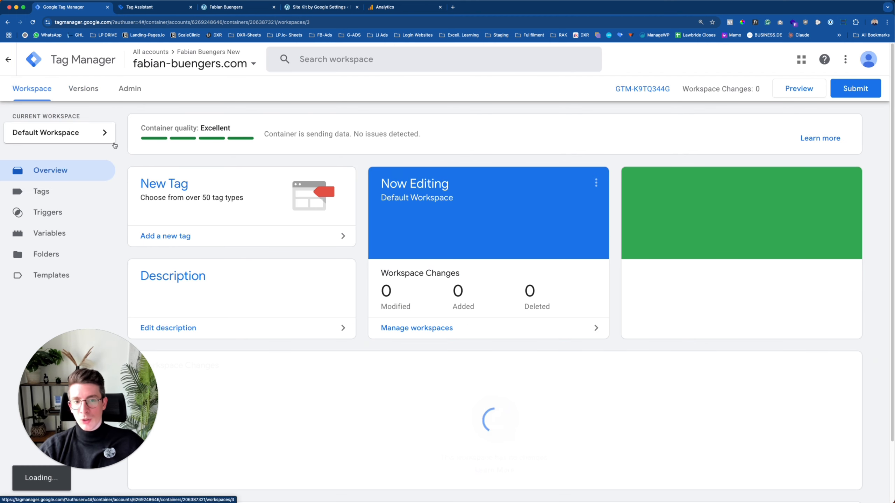
Open DebugView from Admin > Data display in Google Analytics.
click(385, 7)
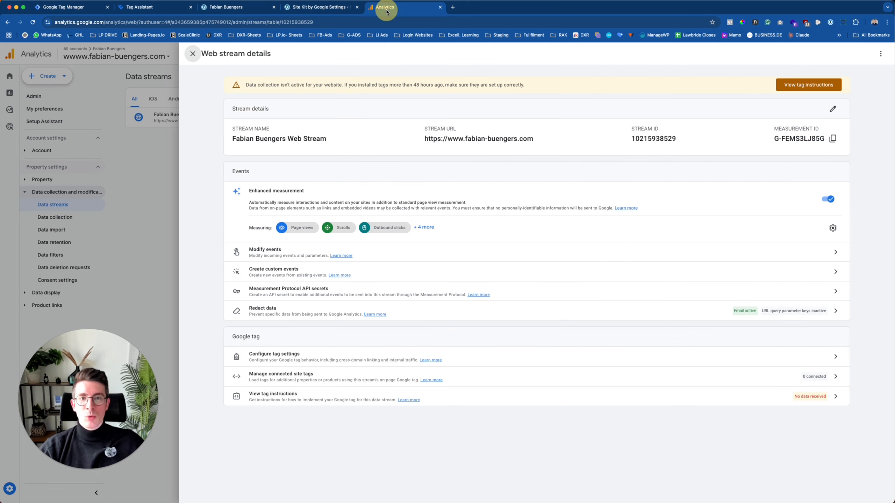
click(194, 53)
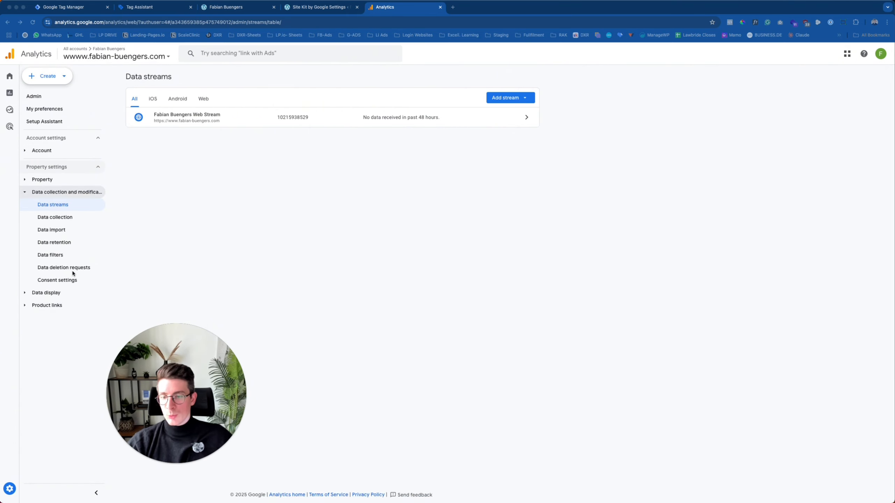
click(13, 489)
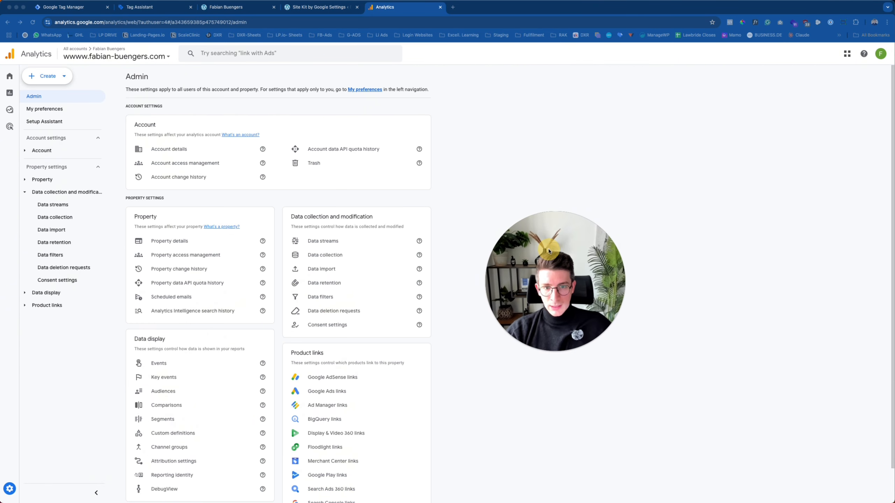
scroll(200, 248, down, 1)
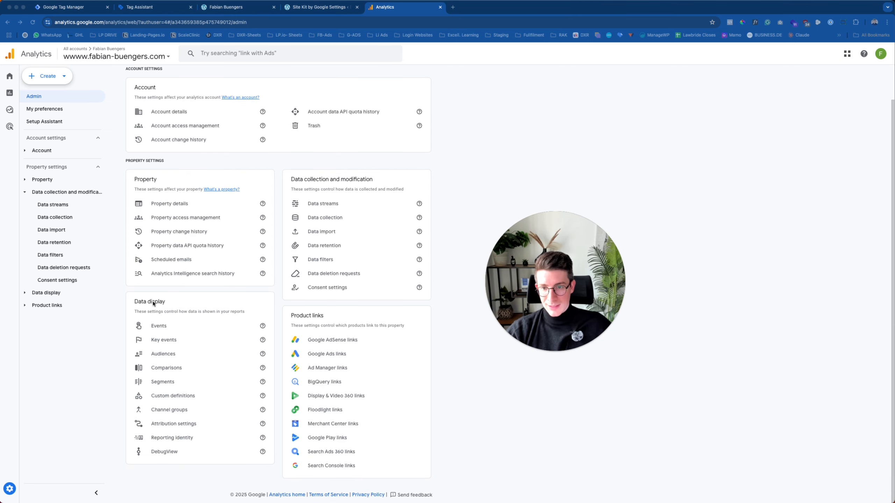
click(169, 452)
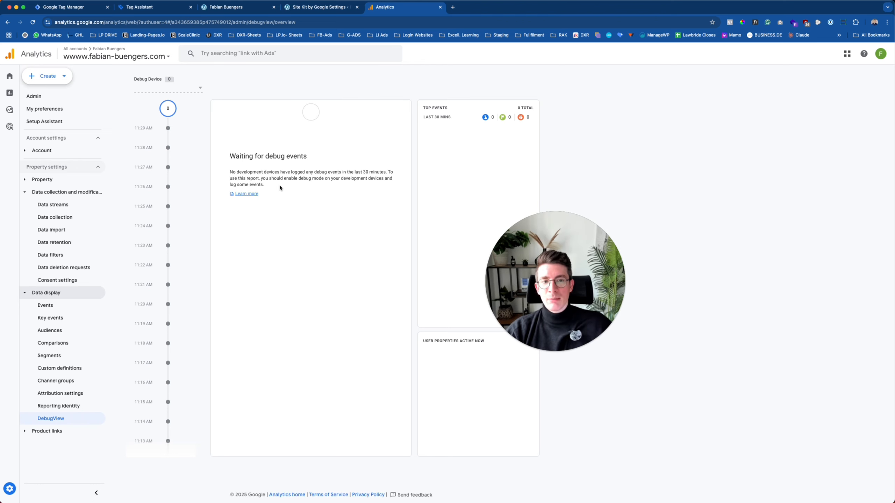
Return to the Tag Manager workspace after briefly checking preview mode and the WordPress site.
click(62, 7)
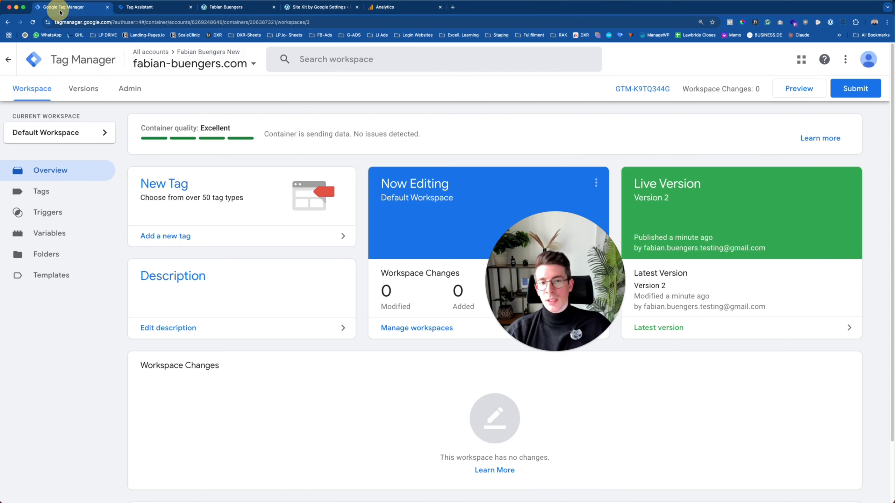
click(798, 90)
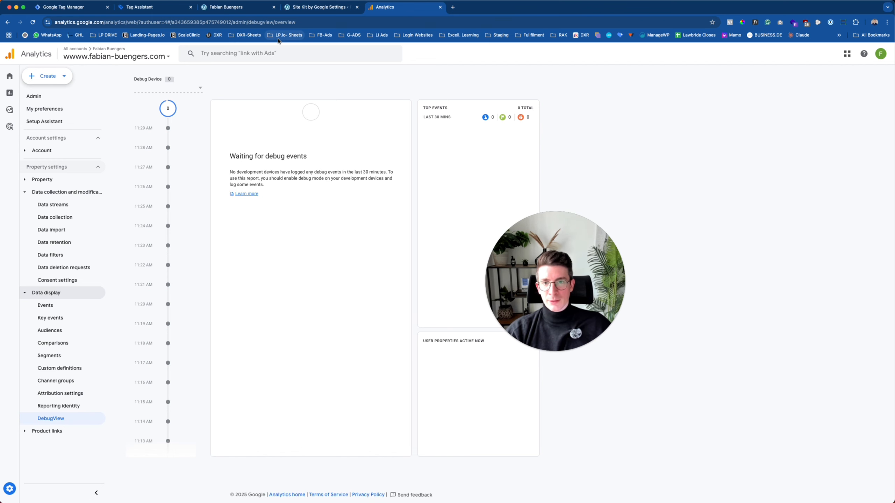
click(312, 7)
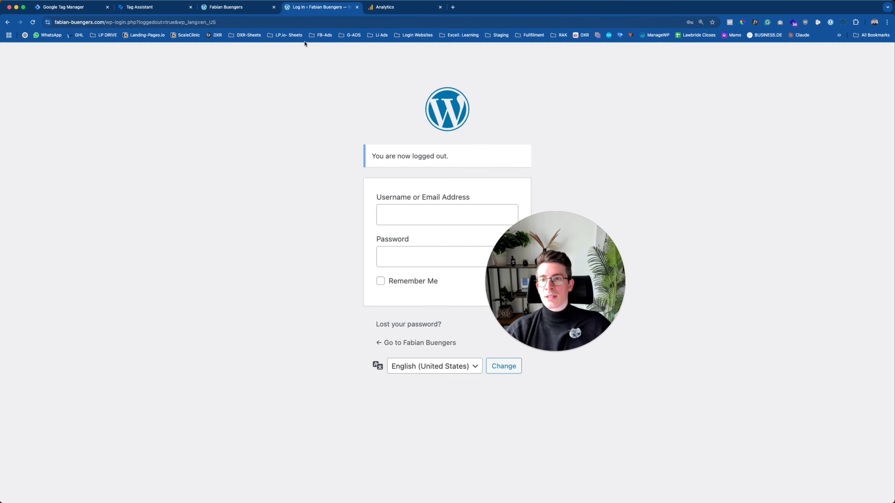
click(75, 9)
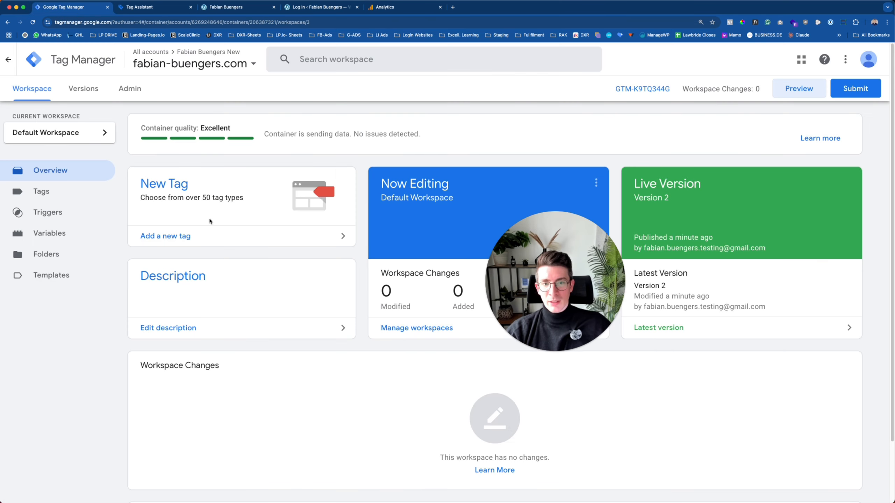
Start GTM preview and connect Tag Assistant to fabian-buengers.com.
click(793, 91)
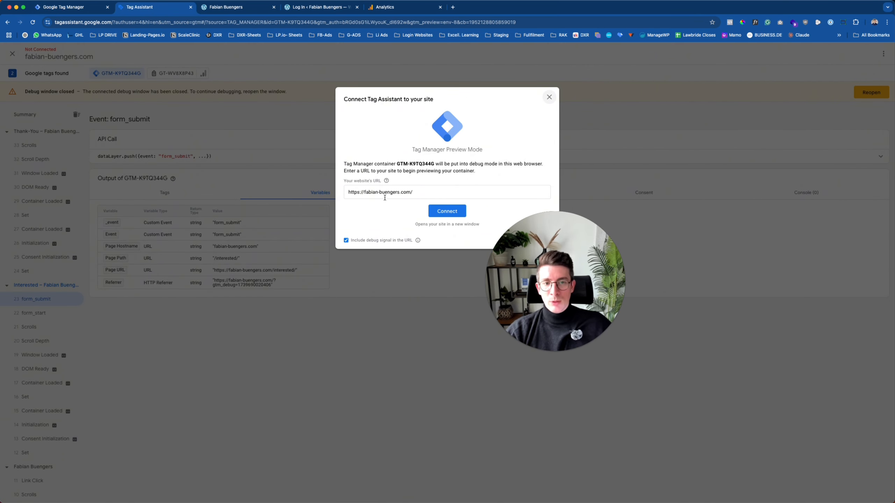
click(375, 194)
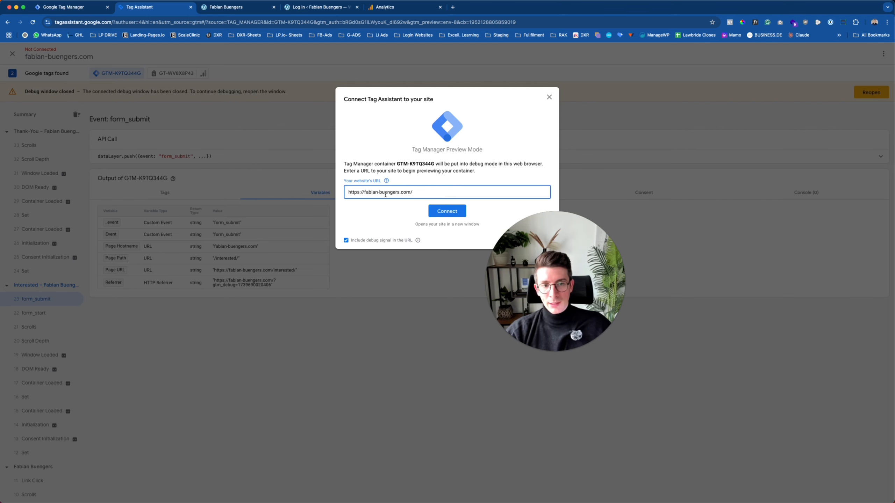
click(447, 212)
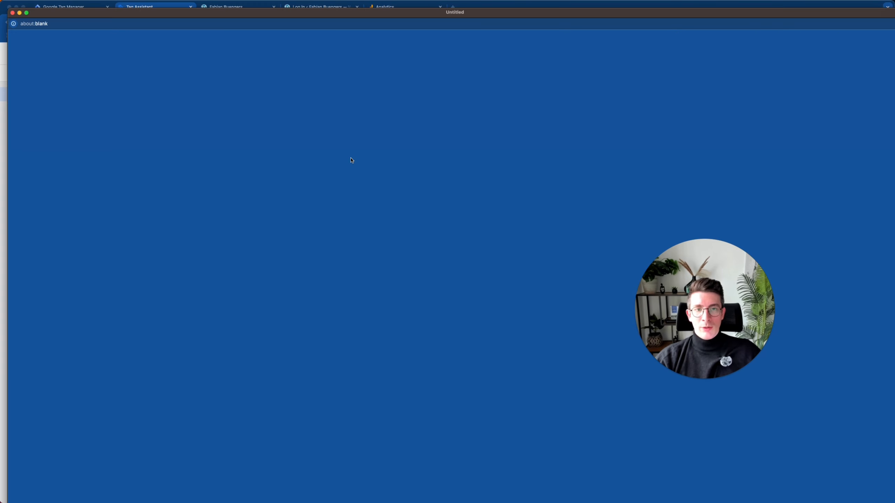
Shrink and reposition the debug site window, then view the first events in DebugView.
drag(113, 17, 144, 25)
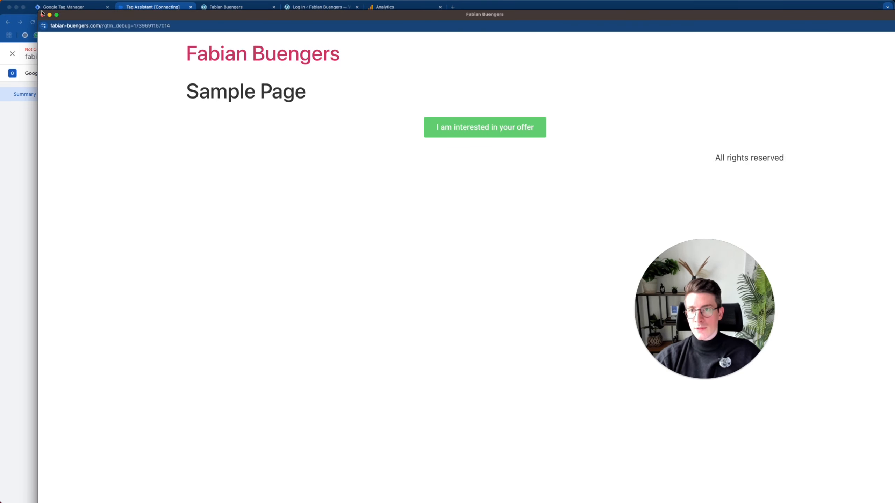
drag(38, 10, 130, 70)
drag(280, 78, 220, 28)
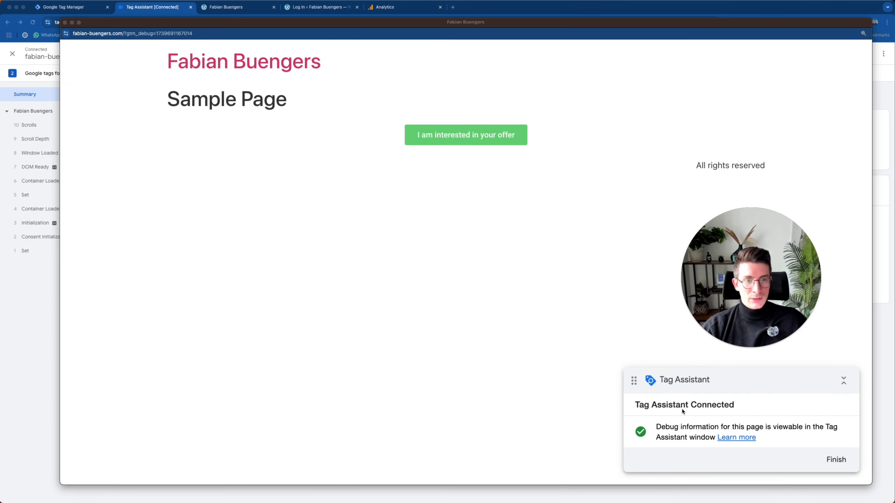
key(super+grave)
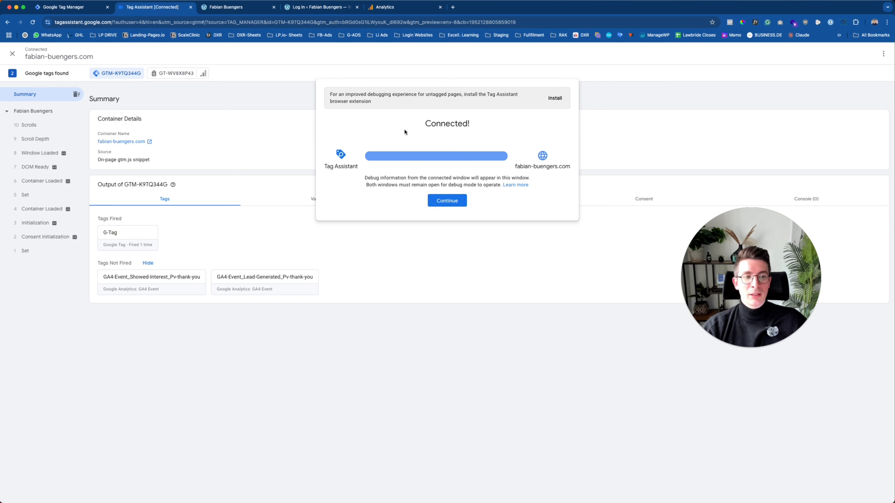
click(387, 10)
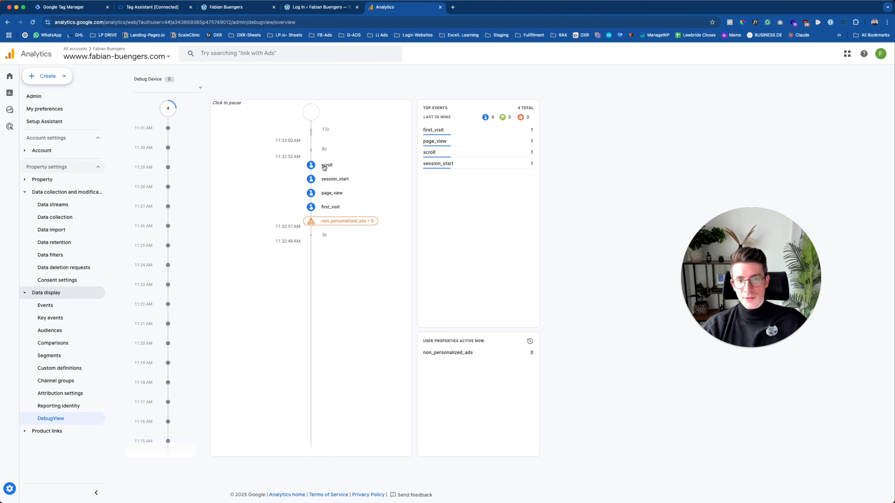
Submit the site's Interested form with 'test' as Name, Email and Message, then minimise the debug window.
click(288, 186)
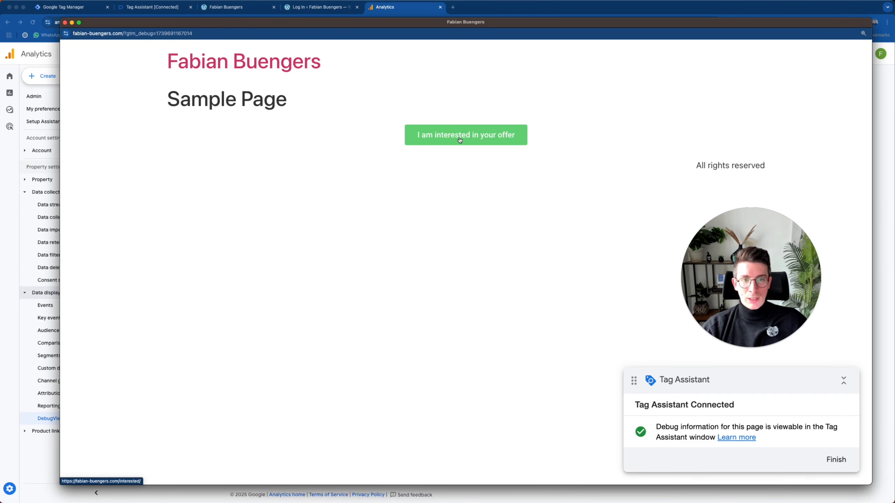
click(398, 148)
click(396, 145)
text(test)
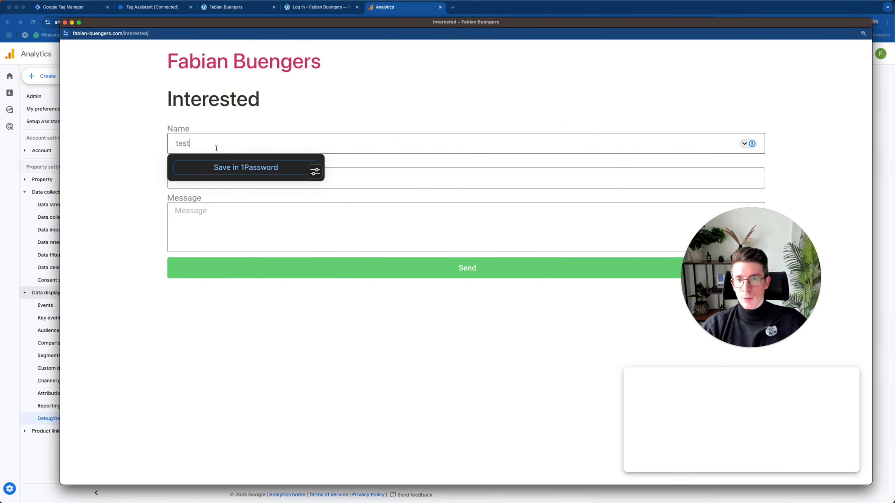
click(377, 173)
text(test)
click(256, 236)
text(test)
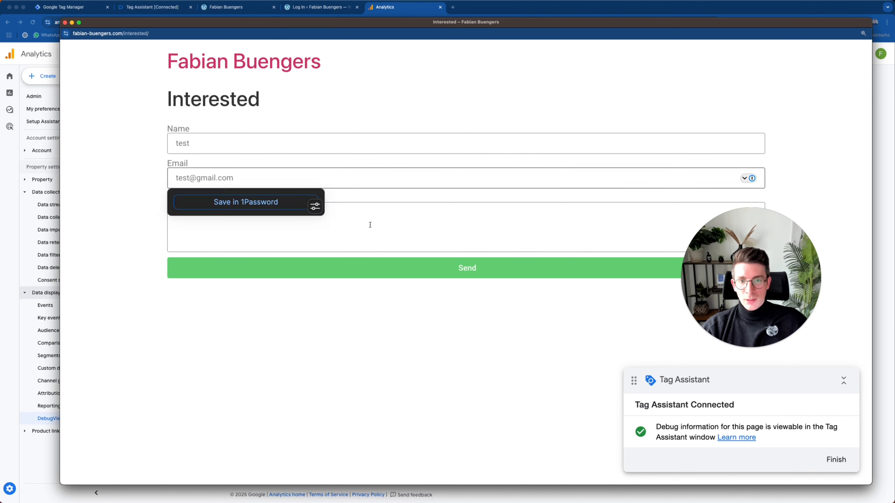
click(407, 232)
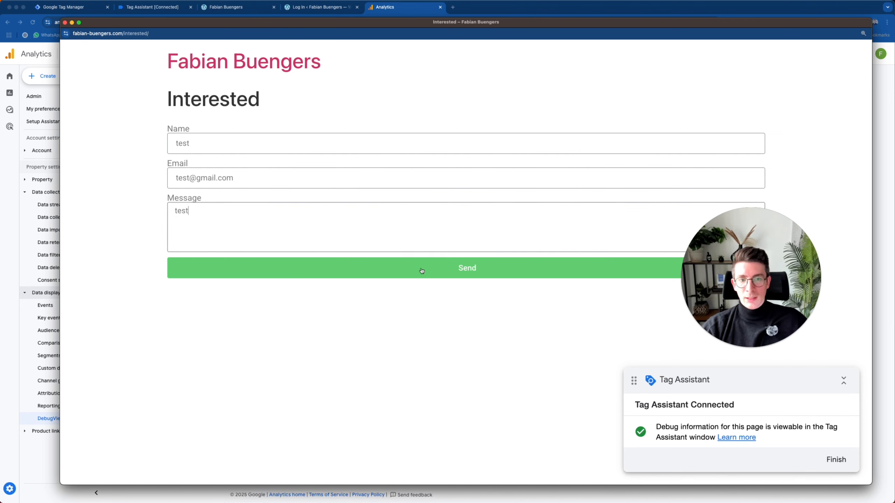
click(328, 247)
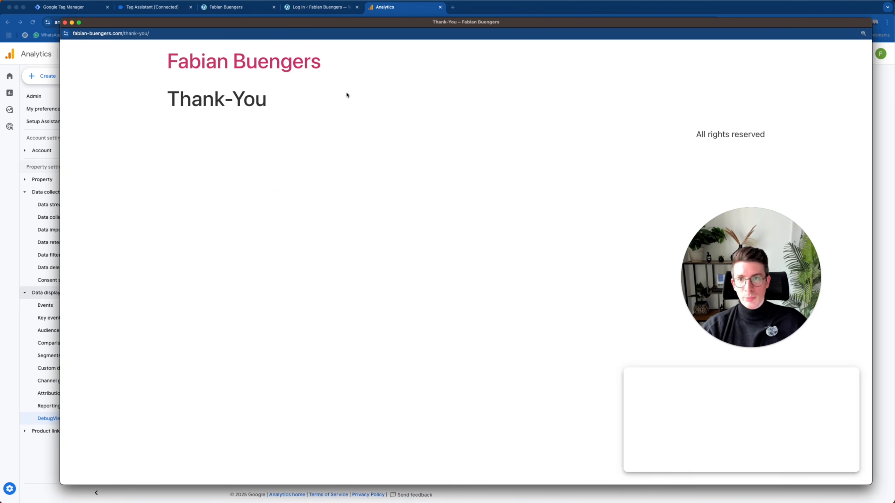
click(72, 23)
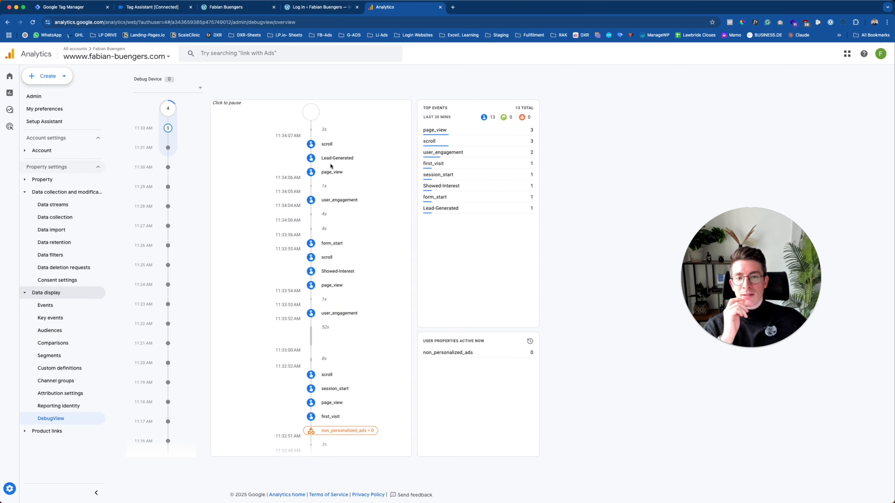
Inspect the Showed-Interest and Lead-Generated event parameters, then open the Events list.
click(331, 273)
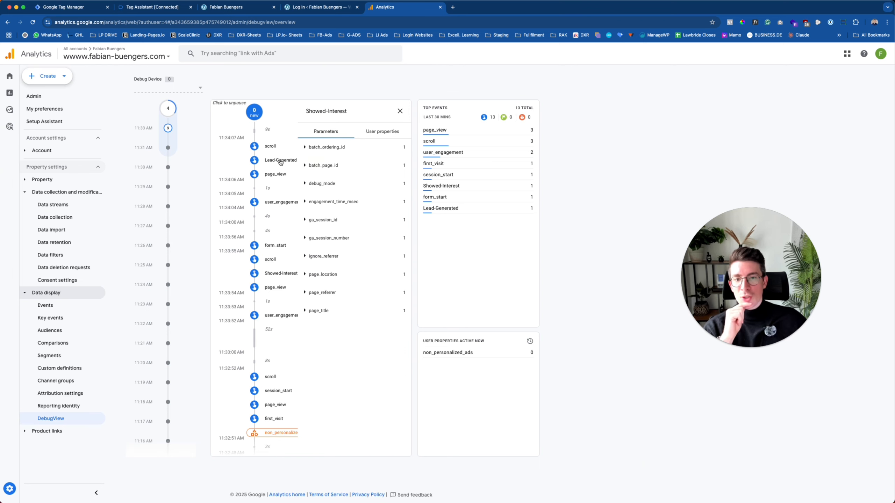
click(255, 163)
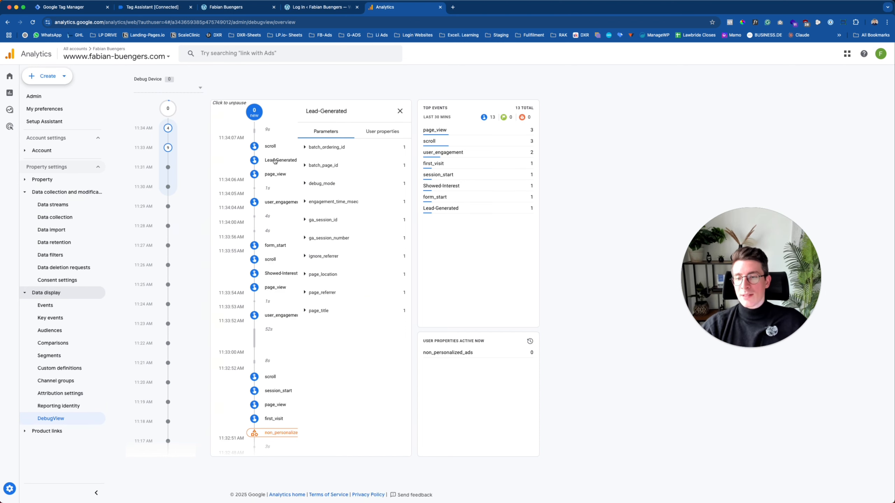
click(70, 308)
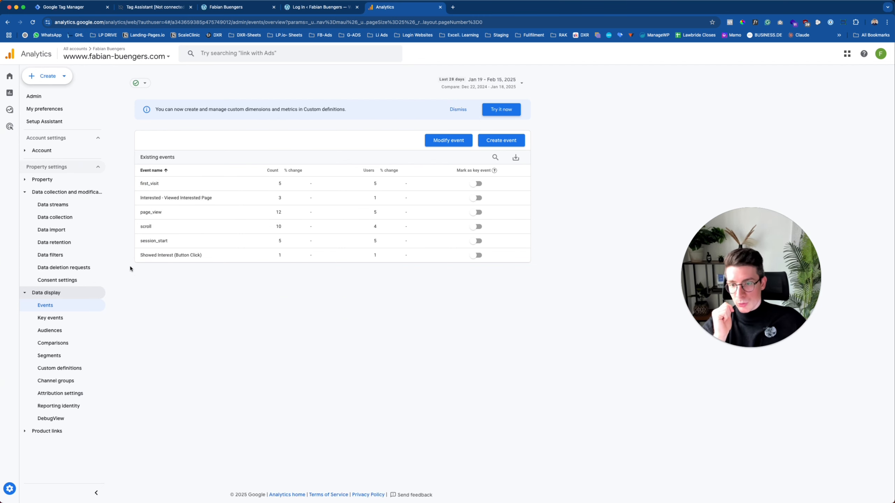
Toggle on Mark as key event for first_visit and confirm it in the Key events list.
click(50, 320)
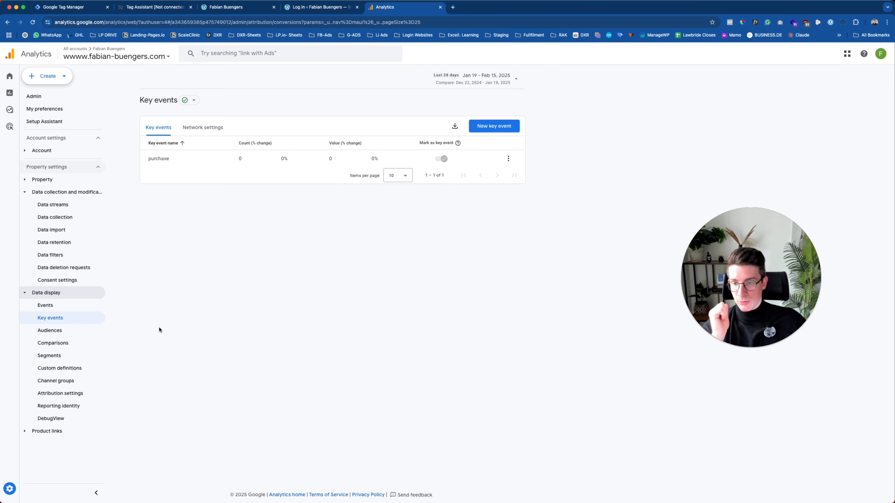
click(72, 305)
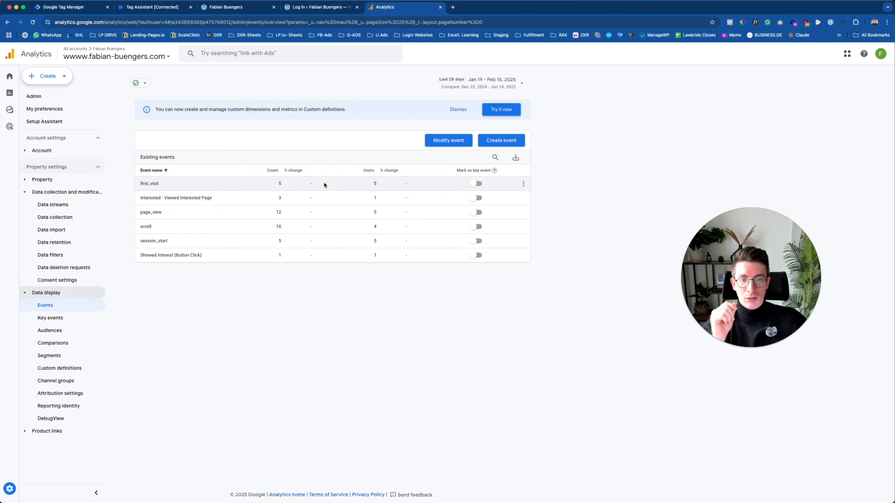
click(475, 183)
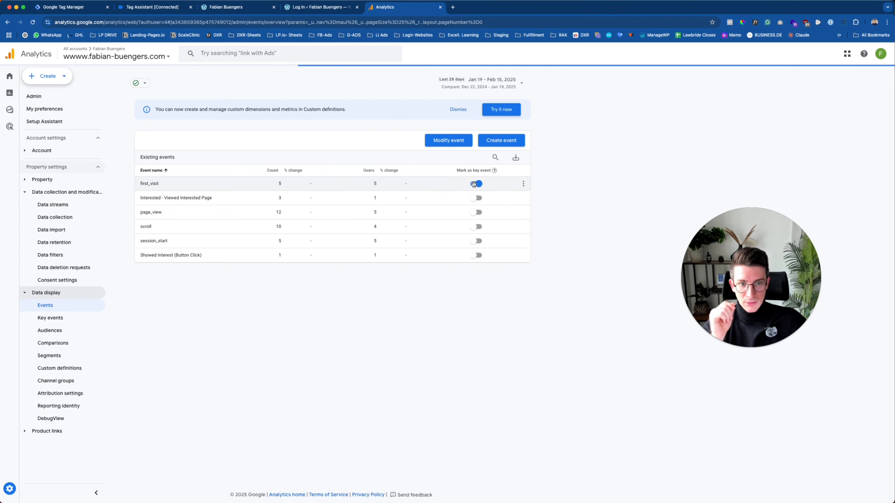
click(60, 319)
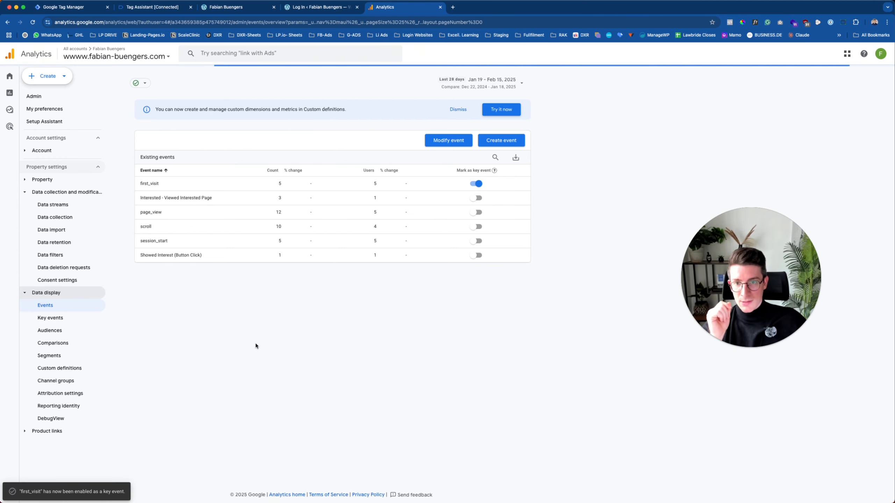